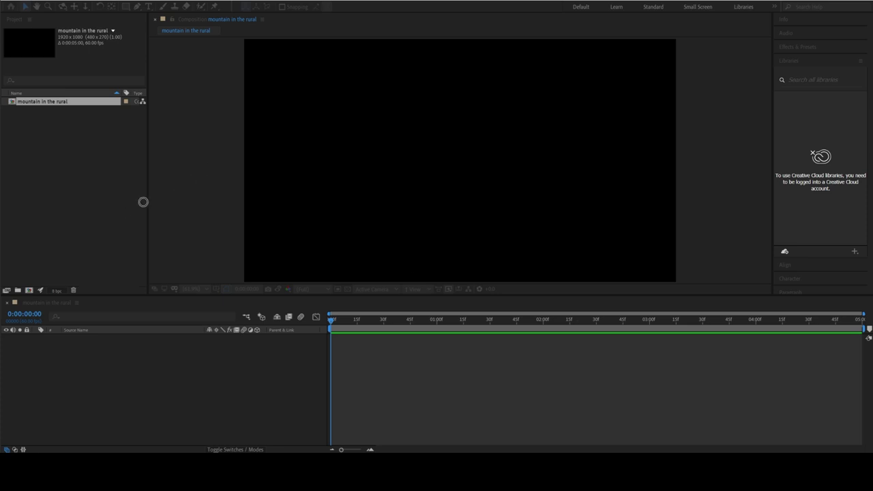
- Draw a closed Pen mask around the lower part of the blue solid
key(g)
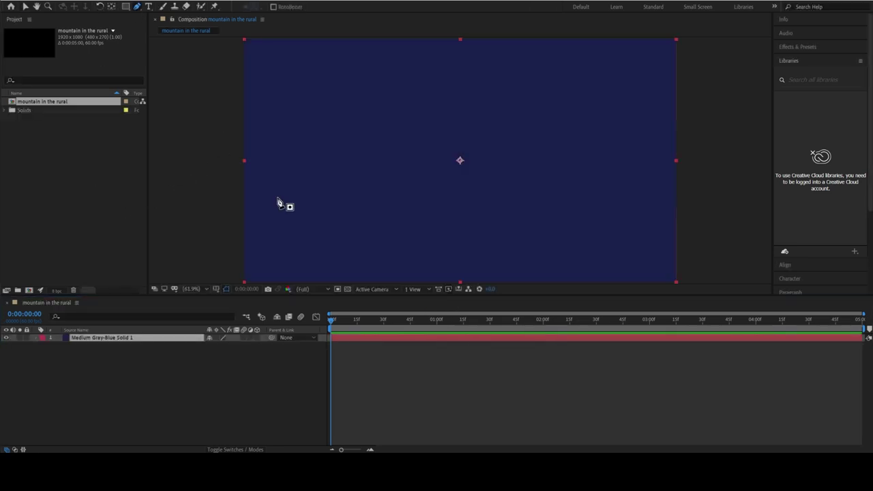
key(comma)
key(comma)
key(comma)
key(period)
click(334, 208)
click(398, 213)
click(463, 209)
click(508, 204)
click(558, 207)
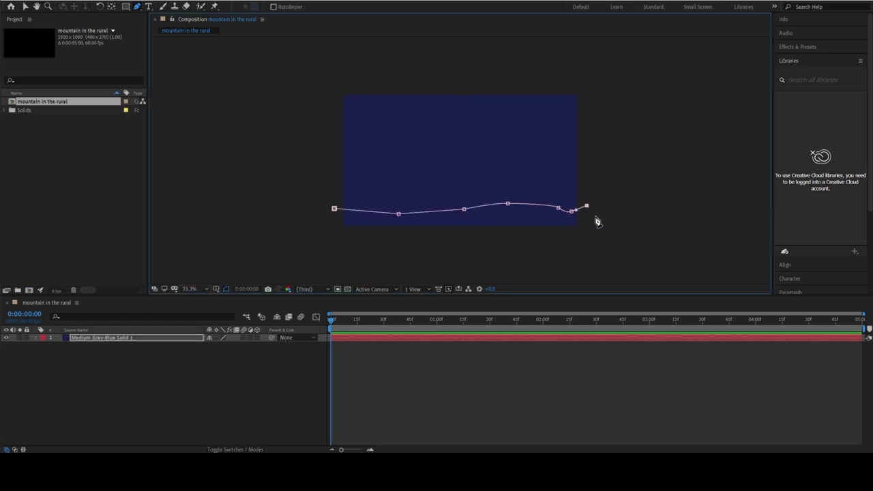
click(563, 215)
click(589, 204)
click(598, 220)
click(519, 241)
click(320, 237)
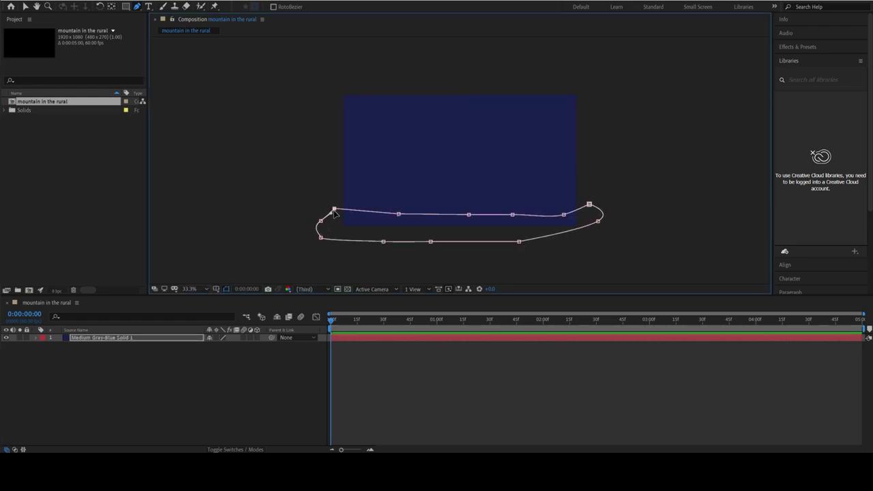
click(334, 208)
- Drag the mask's top vertices into a gently sloping, curved hill line
drag(334, 208, 326, 184)
drag(398, 214, 400, 199)
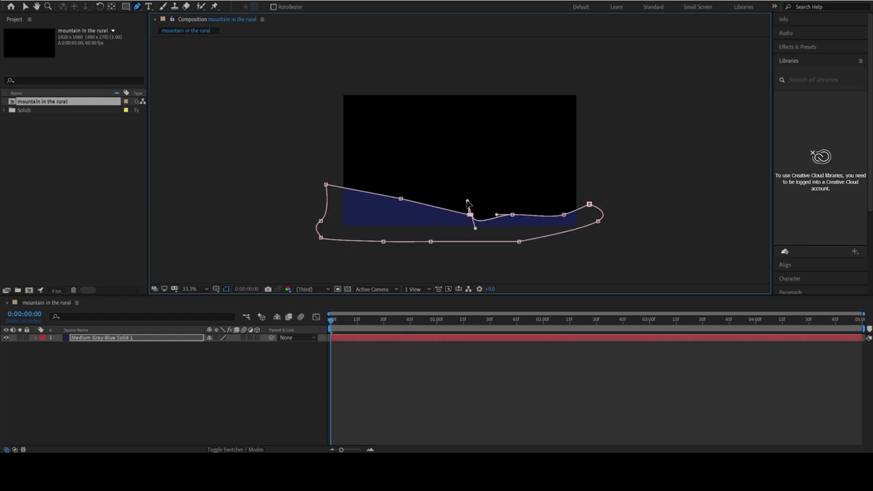
mouse_move(468, 215)
mouse_down()
mouse_move(467, 200)
mouse_move(515, 200)
mouse_up()
drag(564, 214, 576, 189)
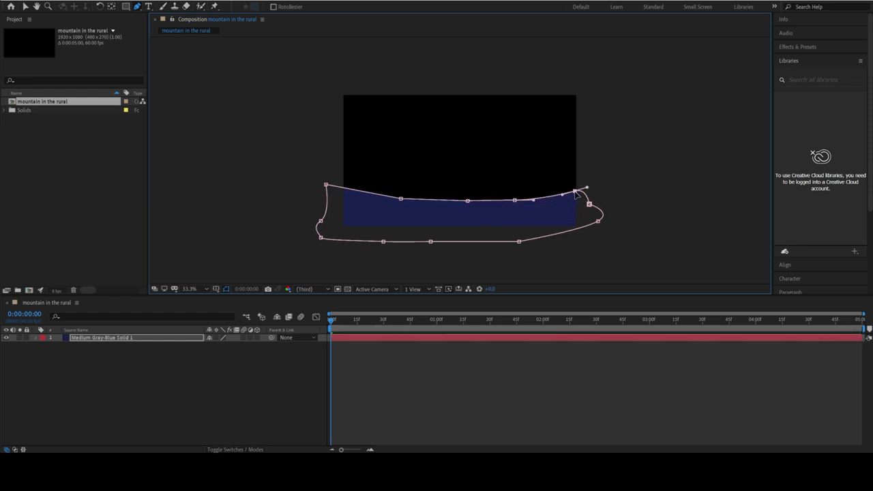
drag(326, 184, 325, 191)
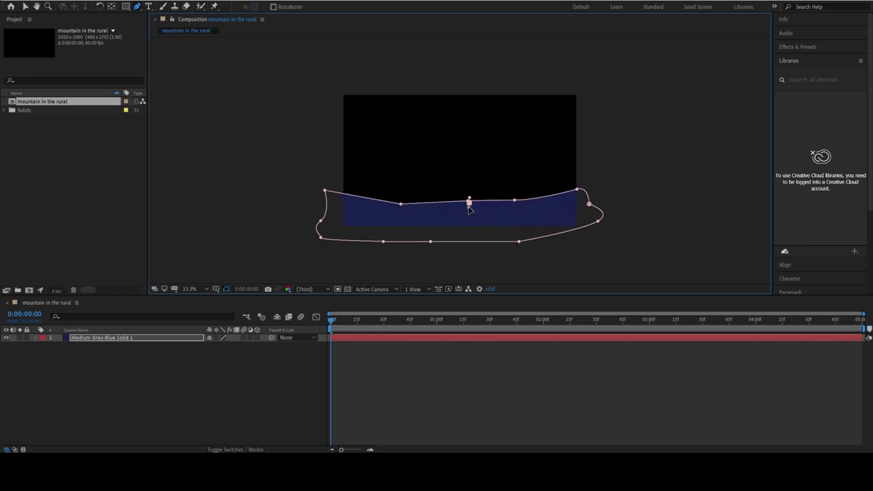
drag(468, 201, 468, 206)
- Deselect the solid to hide the mask outline and reframe the whole composition
key(F2)
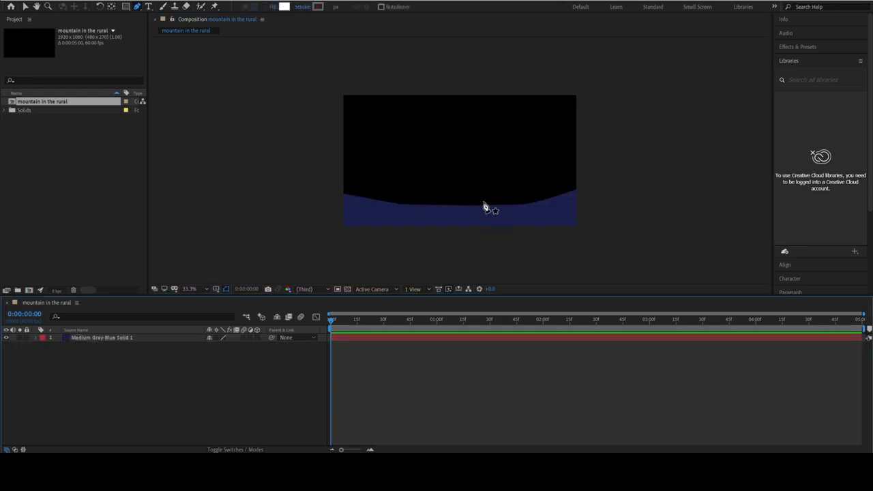
click(127, 7)
key(period)
key(period)
key(period)
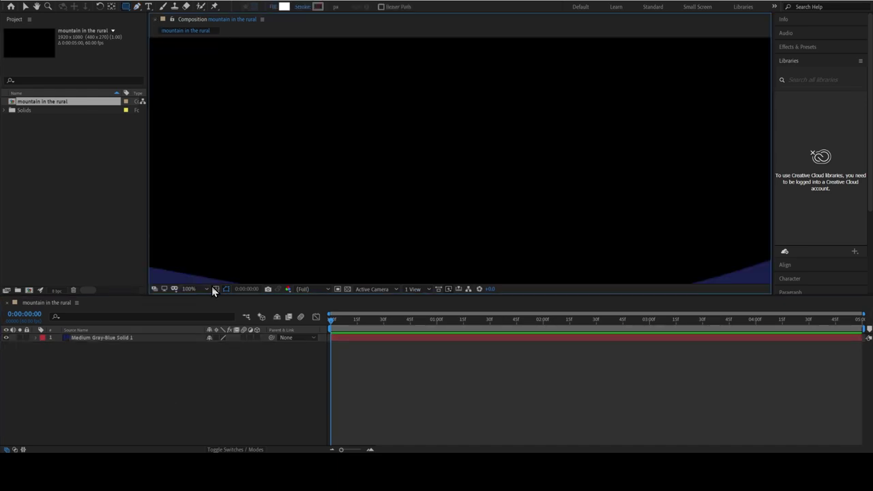
key(comma)
key(comma)
click(125, 361)
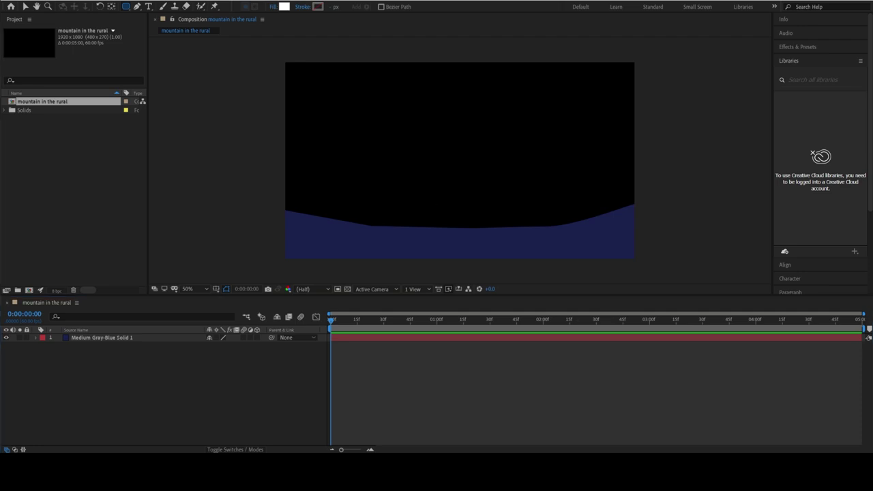
- Delete the mask from the blue solid so it fills the frame as sky
click(103, 338)
click(36, 338)
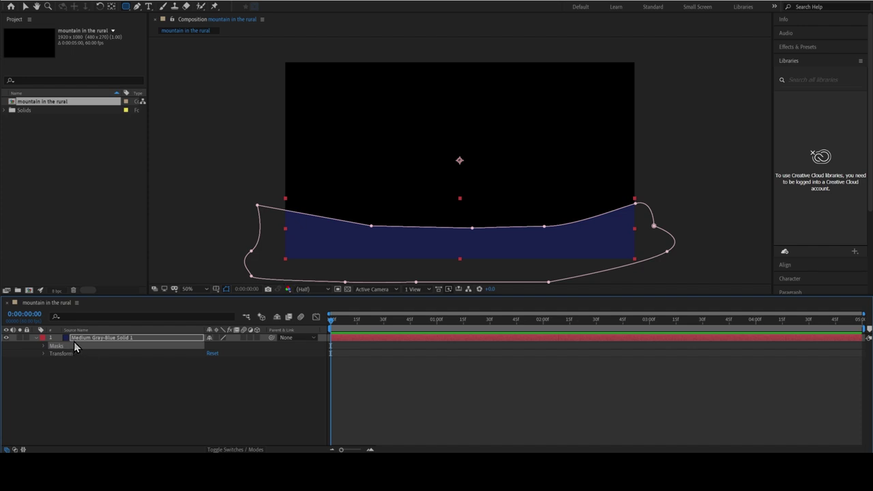
key(Delete)
- Draw a closed wavy hill shape along the bottom and smooth its top edge
key(g)
click(283, 203)
click(422, 223)
click(560, 225)
click(644, 217)
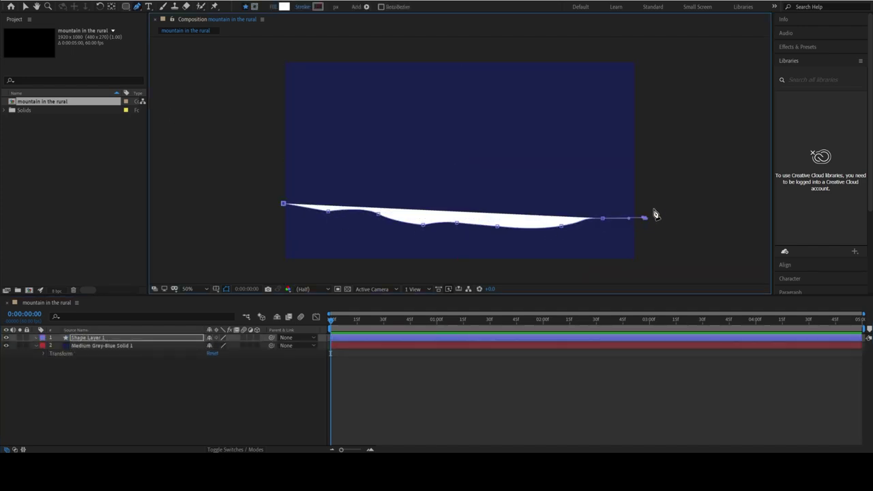
click(657, 204)
click(671, 257)
click(580, 274)
click(387, 277)
click(266, 232)
click(283, 203)
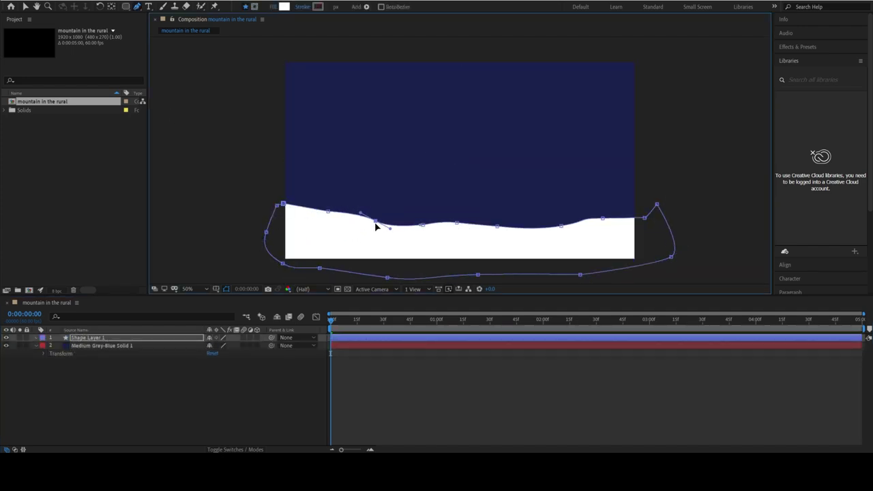
drag(374, 223, 314, 220)
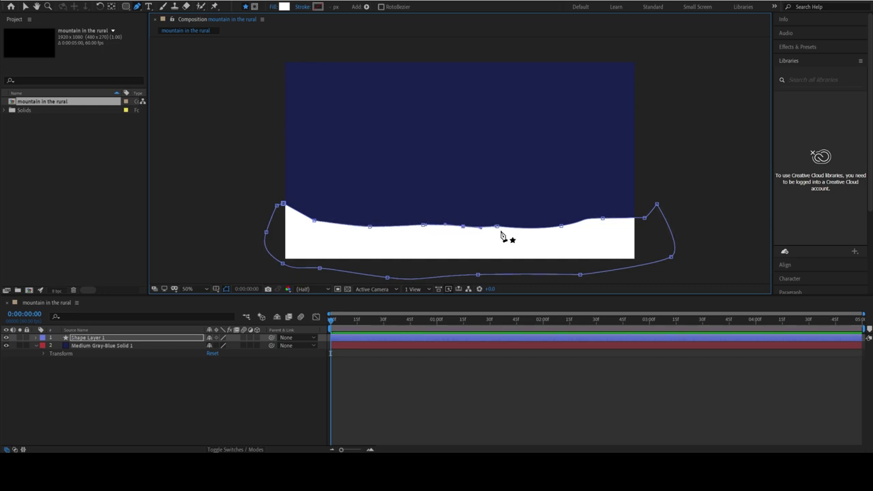
drag(497, 225, 498, 229)
drag(561, 225, 602, 222)
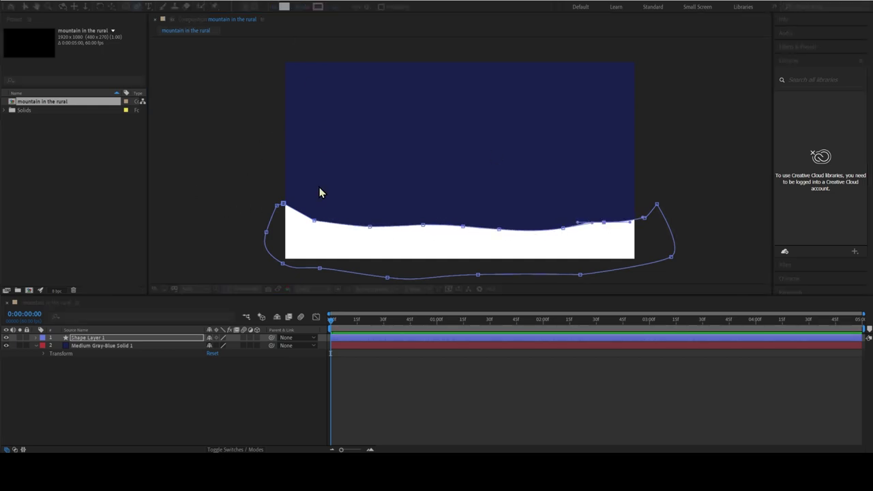
- Give the hill a dark fill and draw a brown rectangle above it, left of centre
key(v)
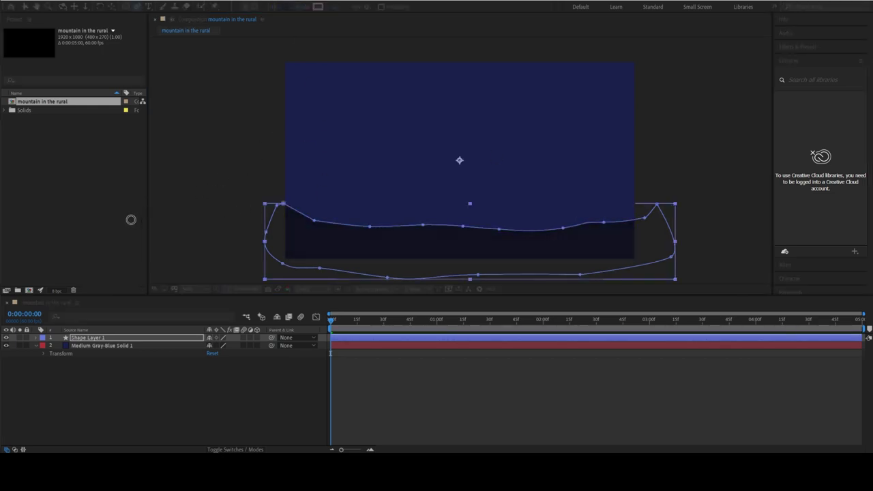
click(230, 353)
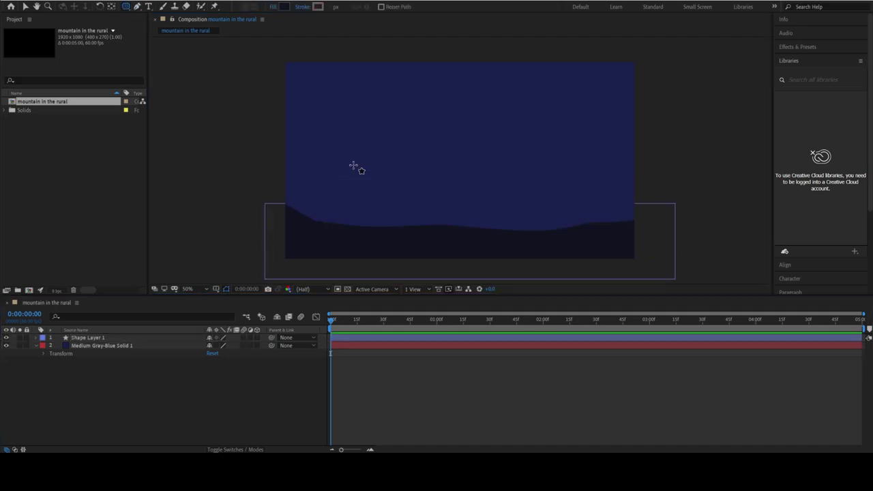
drag(354, 166, 441, 178)
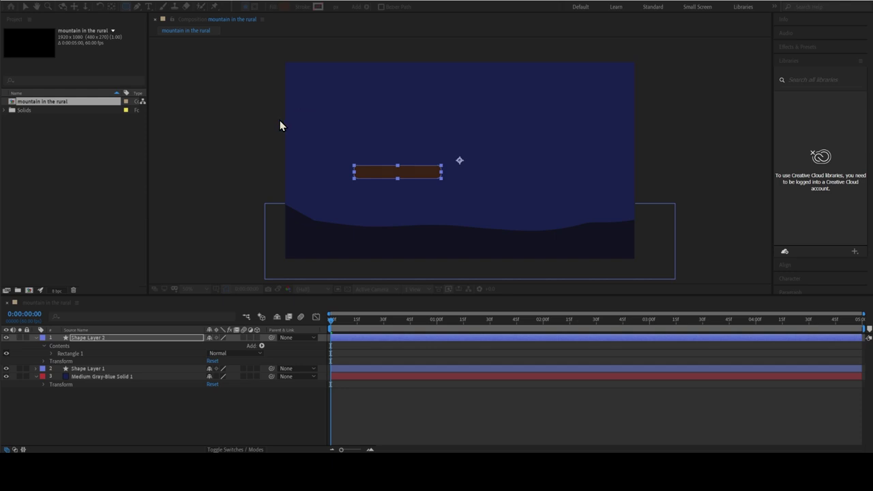
- Duplicate the rectangle's whole layer and move the copy down, then delete that duplicate
click(37, 338)
key(ctrl+d)
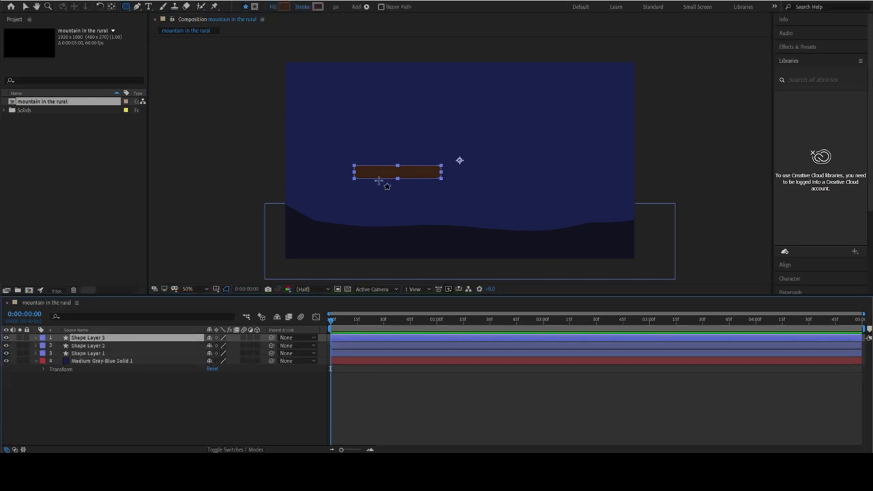
key(v)
drag(402, 165, 404, 176)
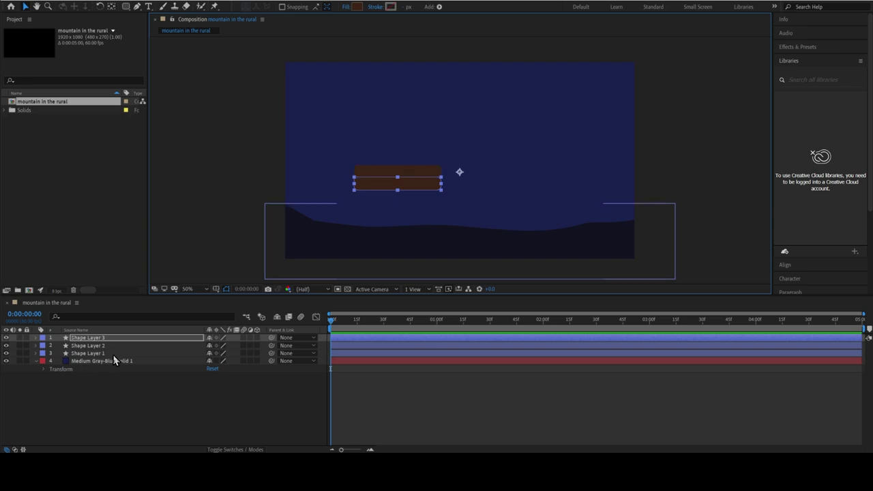
key(Delete)
- Duplicate Rectangle 1 inside Shape Layer 2 twice, moving copies down into three stacked planks
click(87, 337)
click(86, 353)
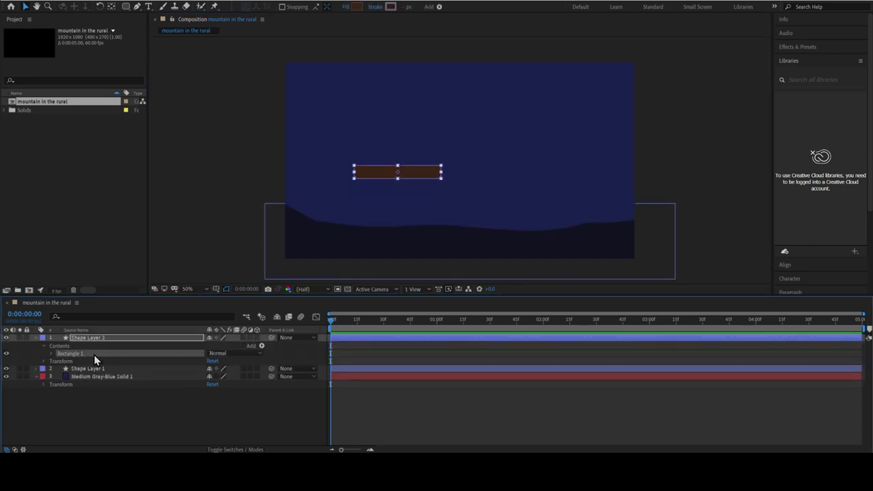
drag(403, 175, 401, 199)
key(ctrl+d)
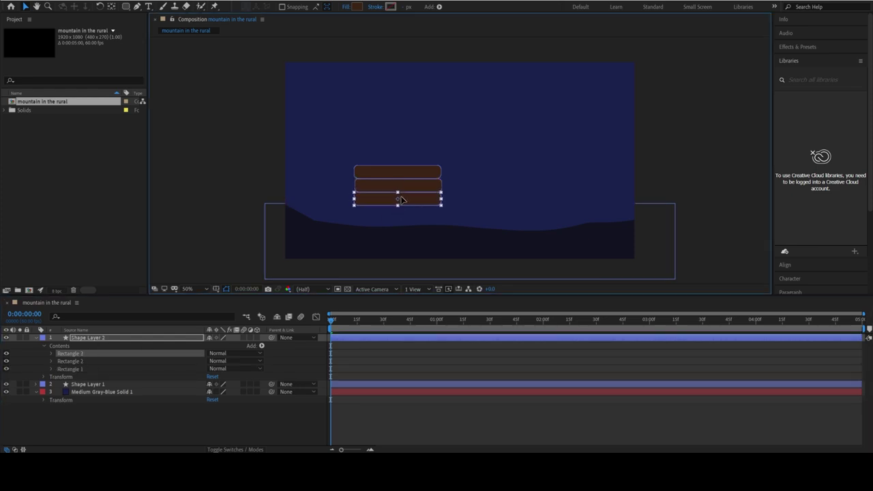
click(405, 189)
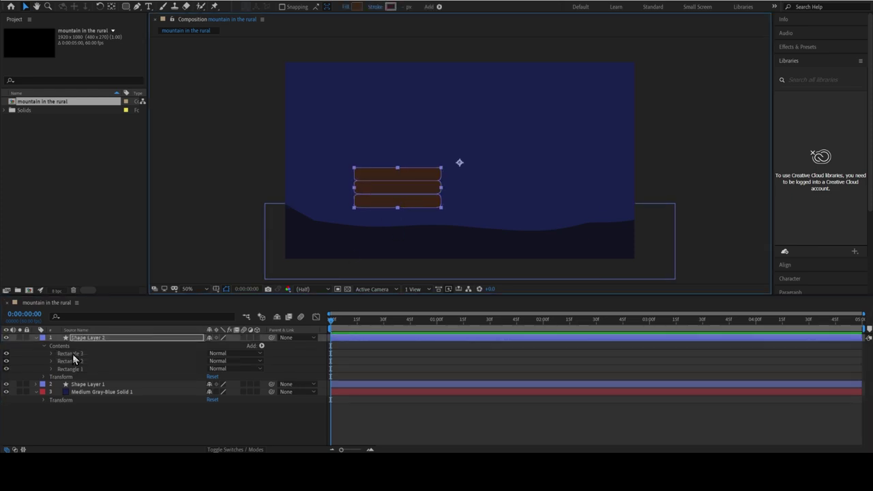
click(412, 200)
click(203, 246)
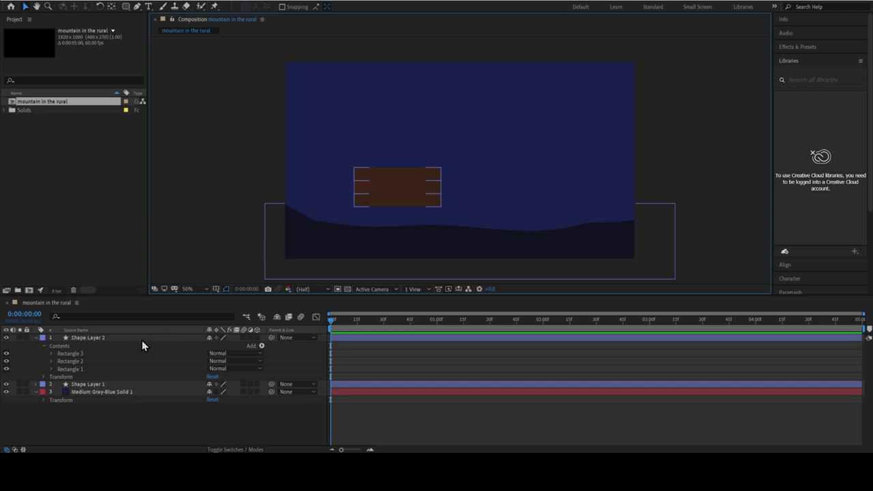
- Group Rectangles 1–3 into Group 1
click(62, 353)
shift+click(90, 369)
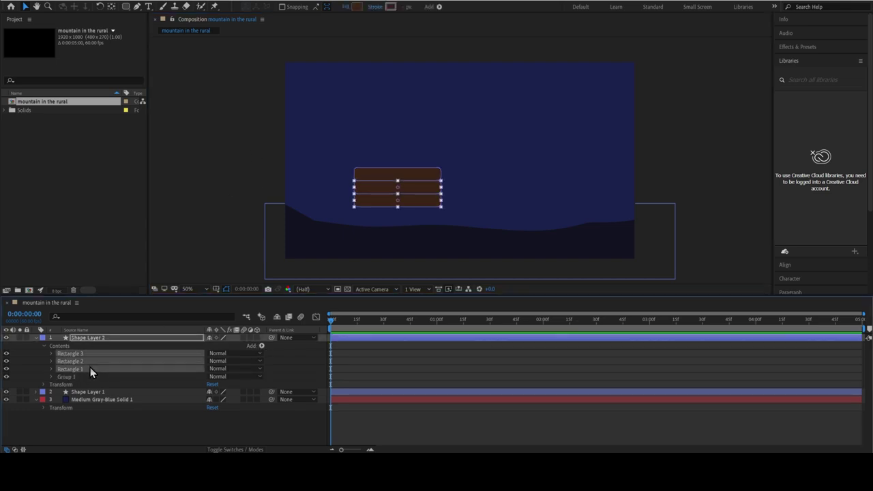
drag(90, 369, 85, 375)
- Duplicate Group 1 as Group 2 and arrange both into a six-plank stack
click(136, 353)
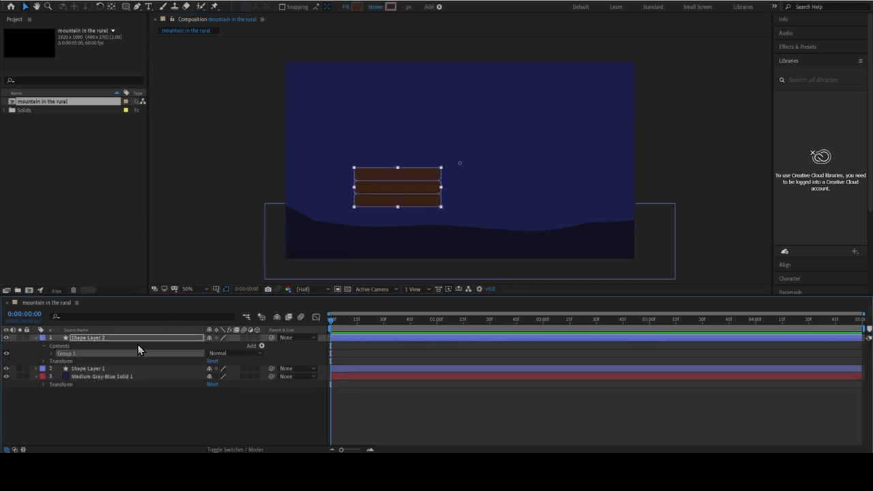
key(ctrl+d)
drag(401, 190, 401, 215)
click(491, 223)
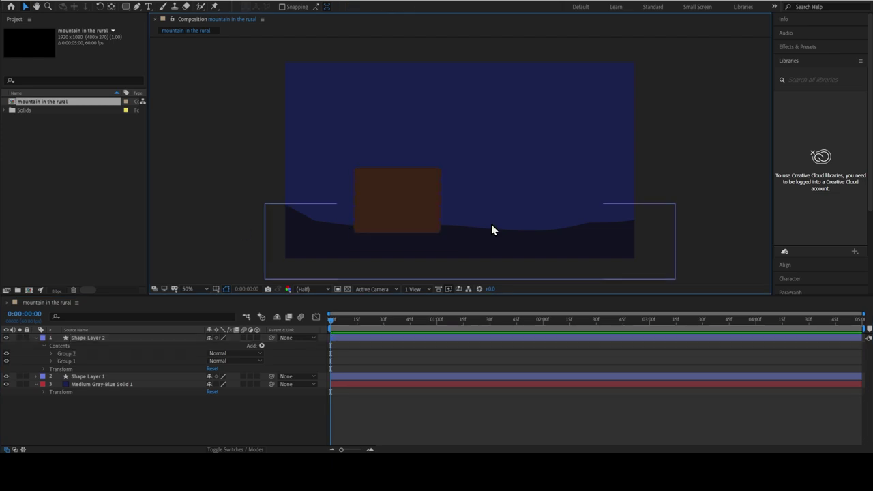
click(405, 213)
drag(405, 175, 405, 189)
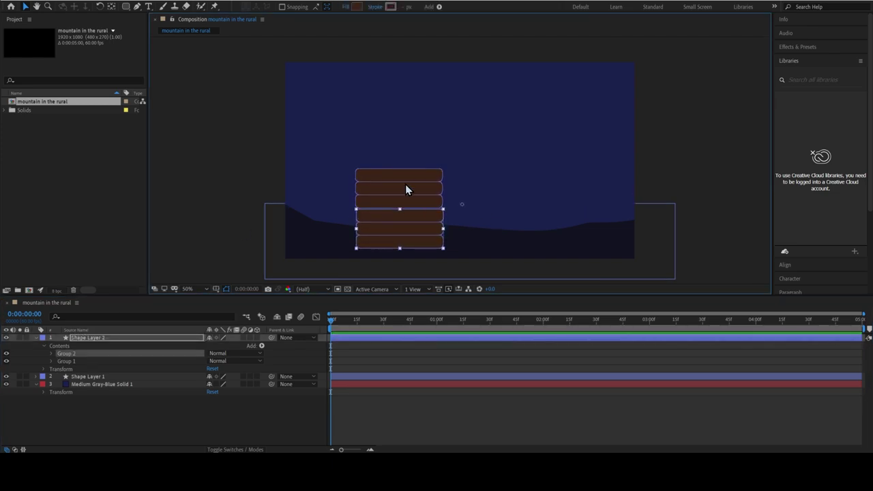
click(449, 189)
click(403, 204)
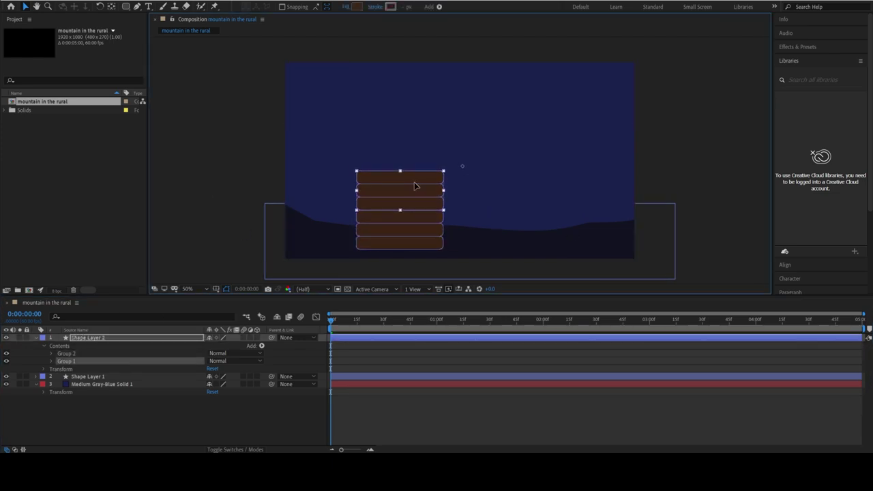
click(209, 269)
click(412, 218)
drag(412, 218, 409, 202)
- Scale Shape Layer 2 down to 73% so the planks sit smaller above the hill
key(Return)
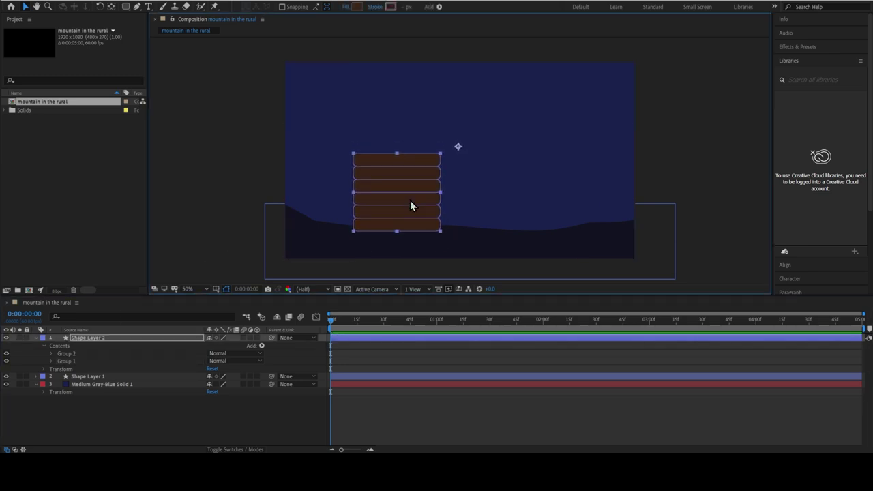
key(s)
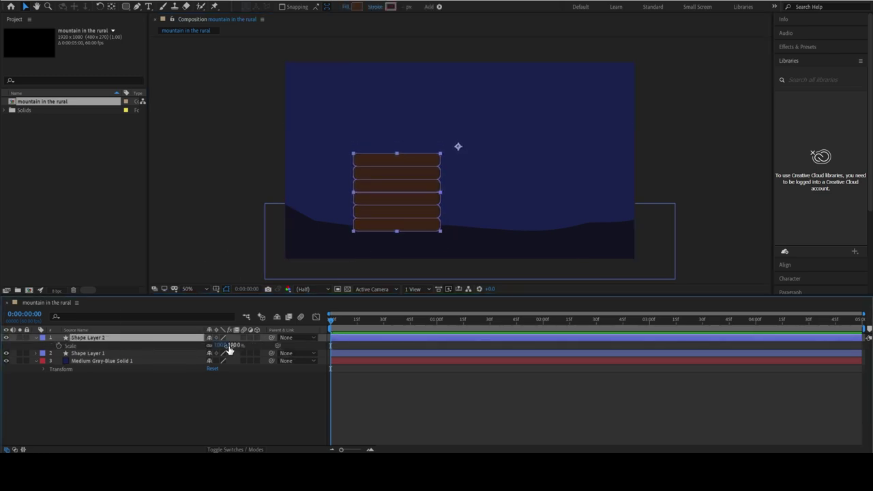
drag(232, 345, 223, 345)
drag(407, 204, 391, 219)
drag(232, 345, 222, 345)
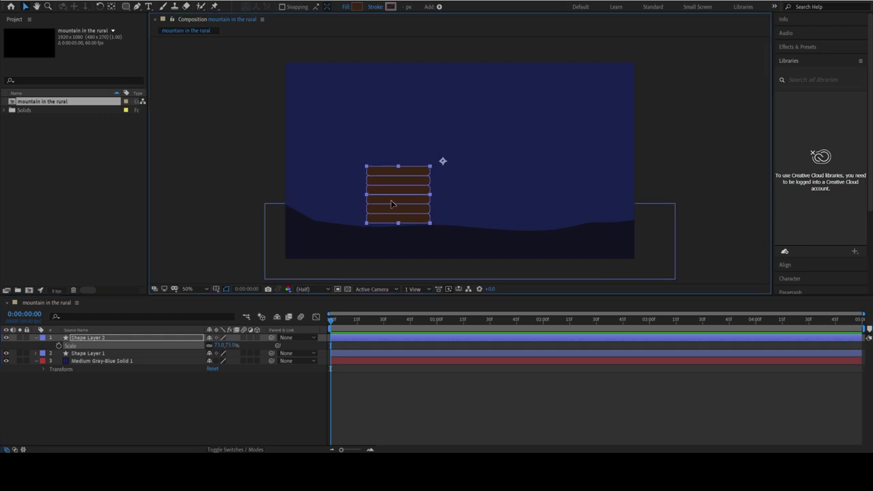
click(355, 248)
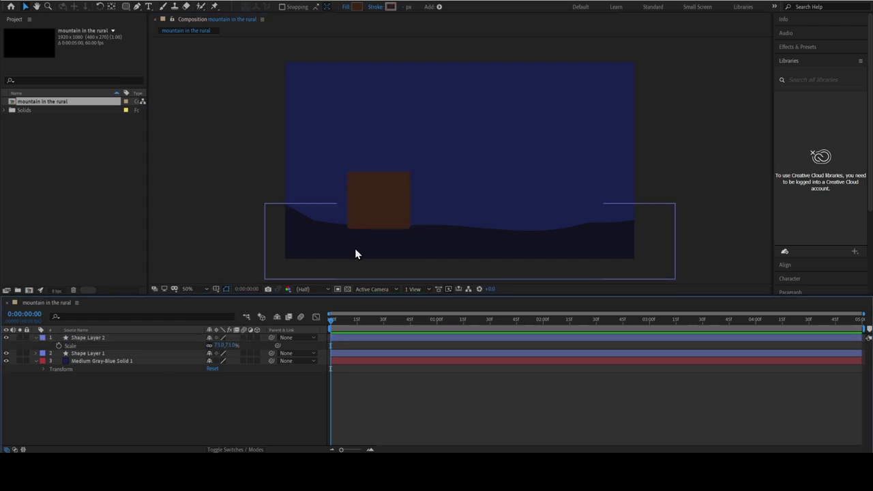
- Expand the plank layer's Contents and Transform properties to review its groups
click(98, 337)
click(37, 338)
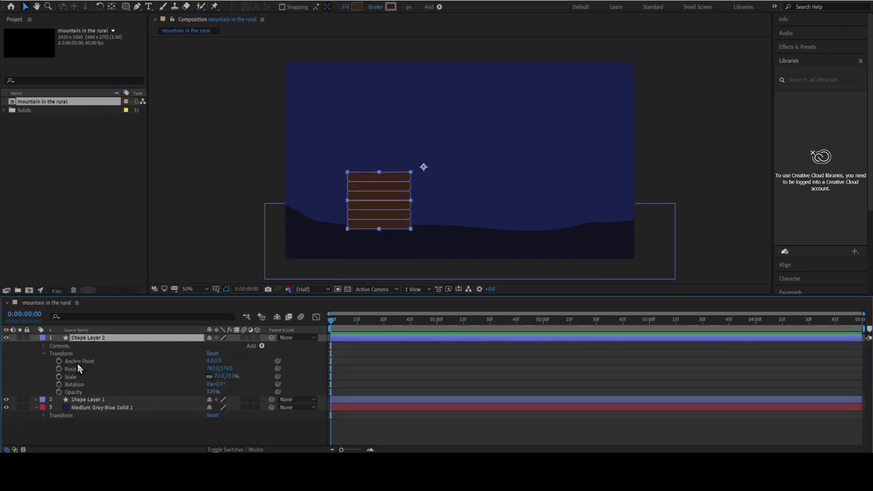
click(64, 347)
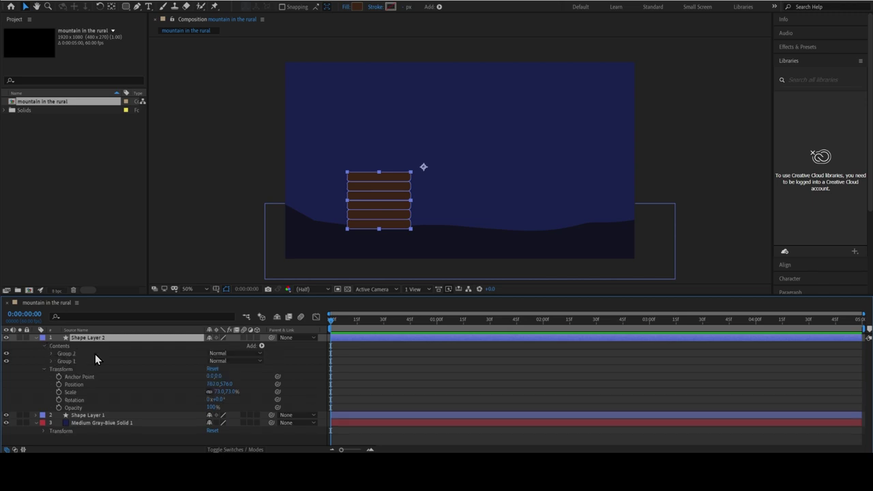
click(267, 240)
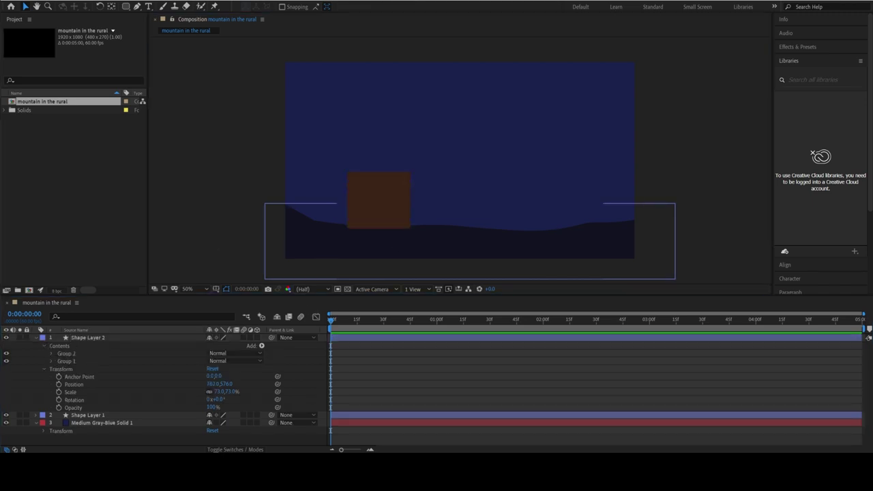
click(125, 7)
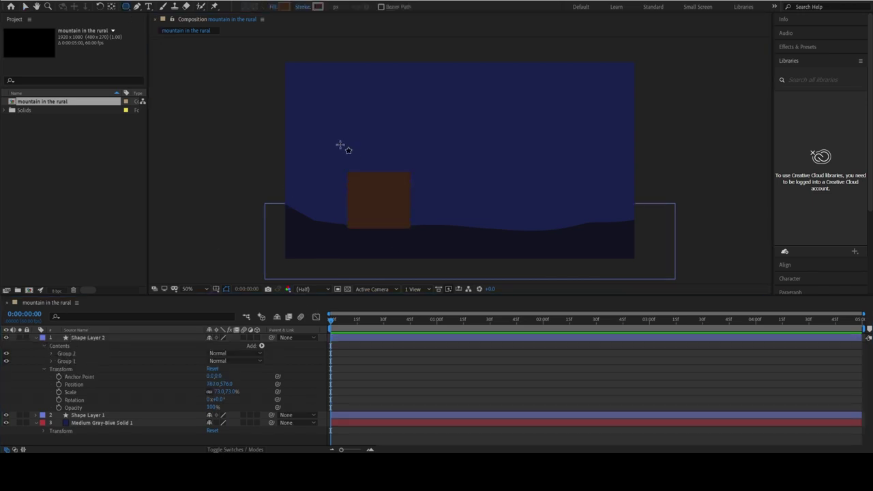
- Draw a polygon in the sky and set its Points to 3 to make a triangle
drag(340, 145, 361, 130)
click(93, 336)
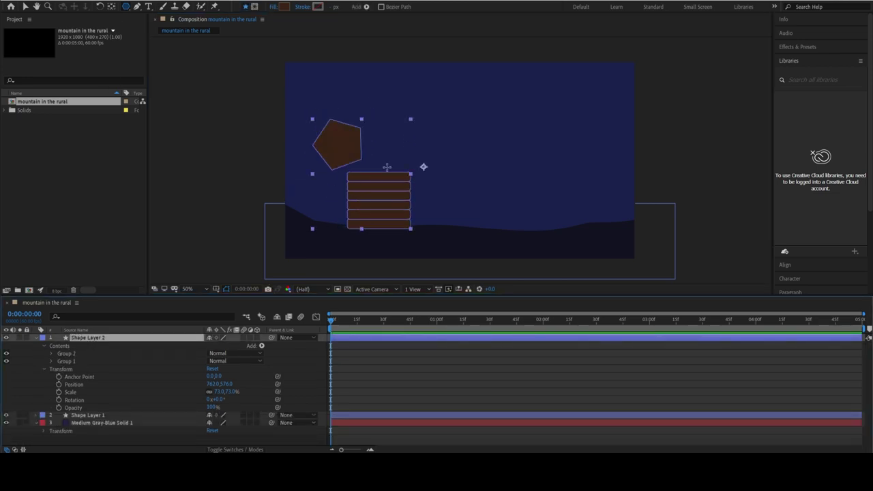
drag(387, 167, 392, 172)
click(58, 360)
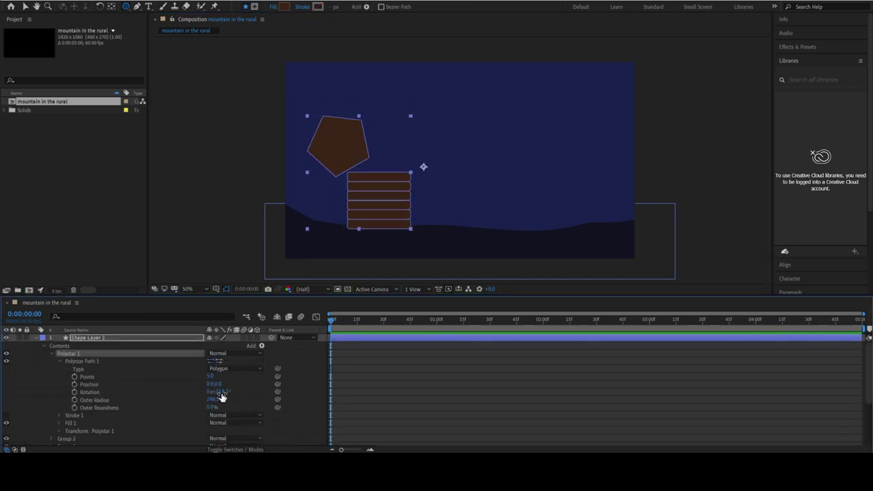
text(3)
key(Return)
- Rotate the triangle to 120°, widen it and set it on top of the planks
key(y)
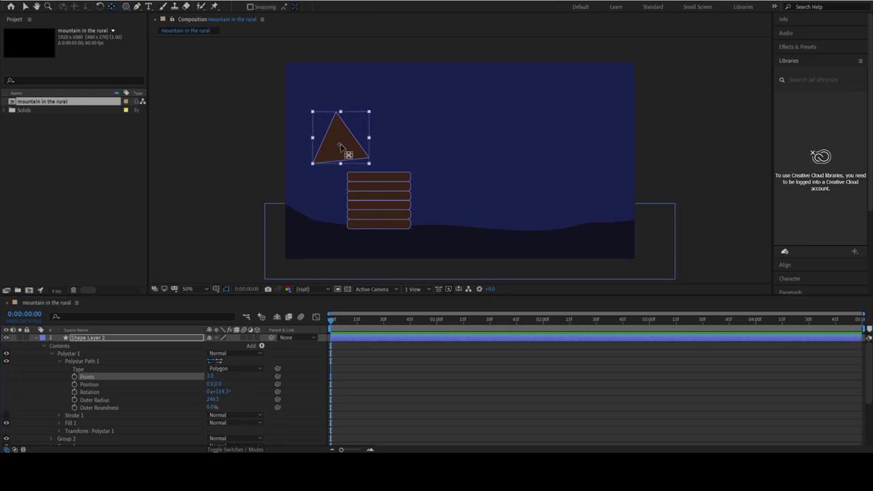
drag(341, 140, 377, 142)
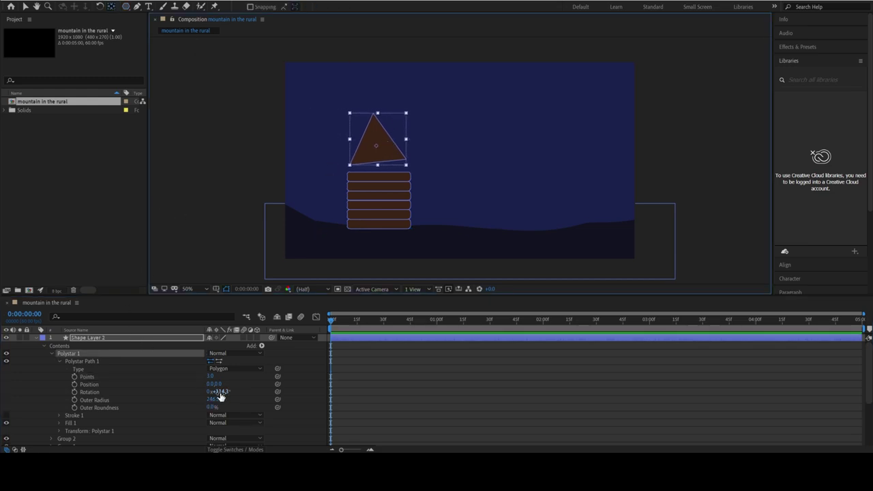
drag(220, 396, 212, 401)
key(v)
click(349, 143)
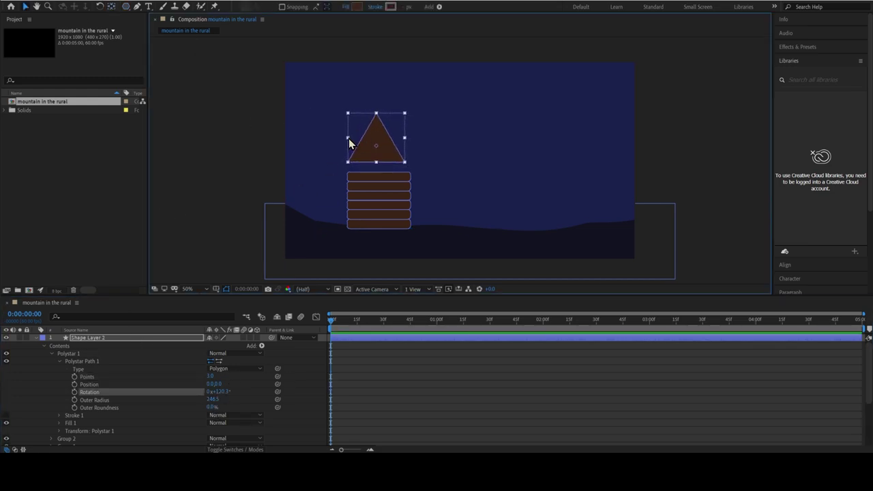
drag(348, 138, 341, 138)
drag(376, 111, 391, 165)
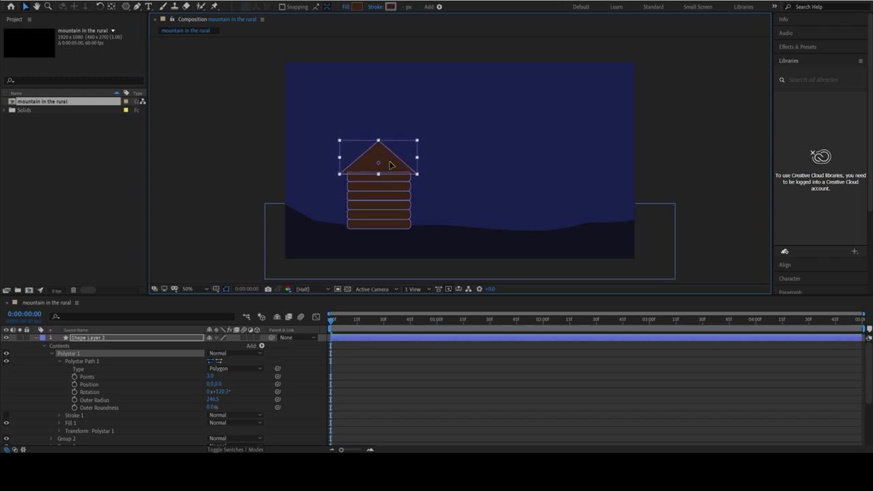
- Change the roof's fill to a lighter brown
click(355, 8)
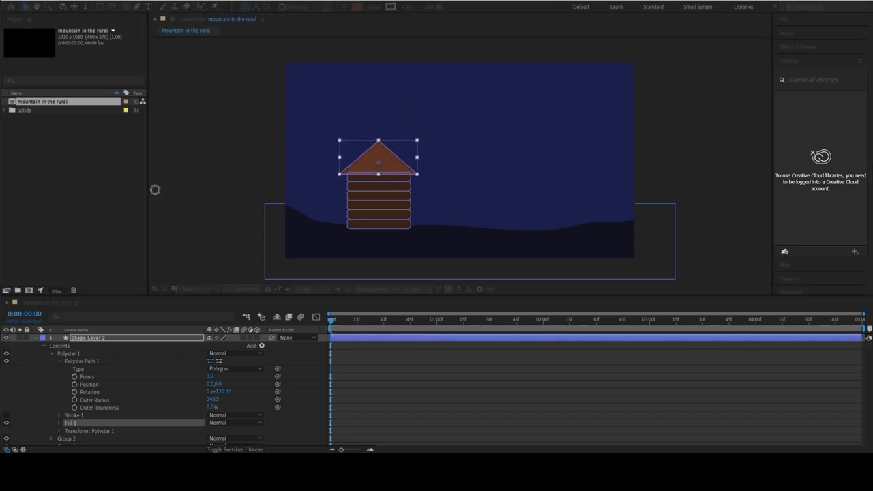
click(336, 195)
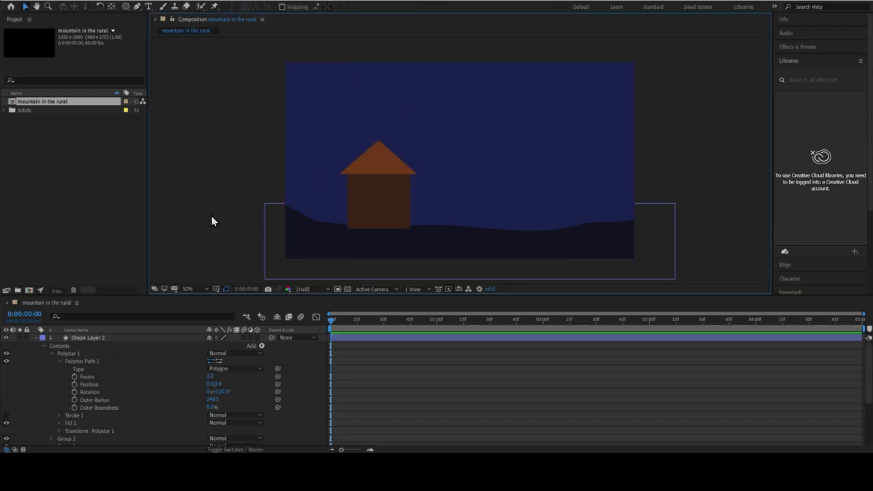
click(84, 353)
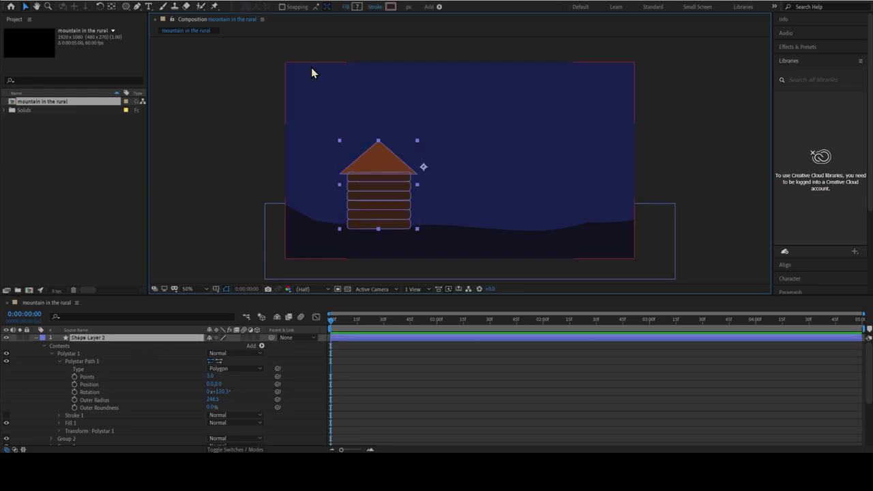
click(631, 170)
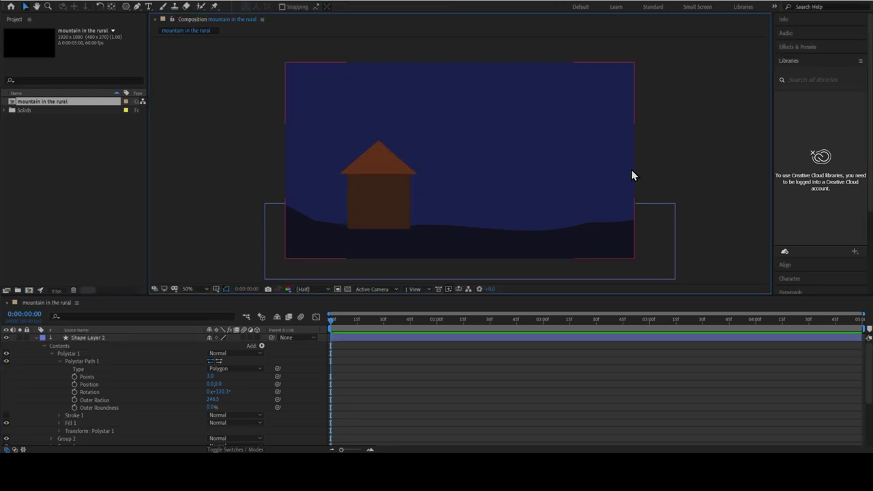
click(165, 351)
- Draw a tall door rectangle on the plank wall and nudge it into place
key(q)
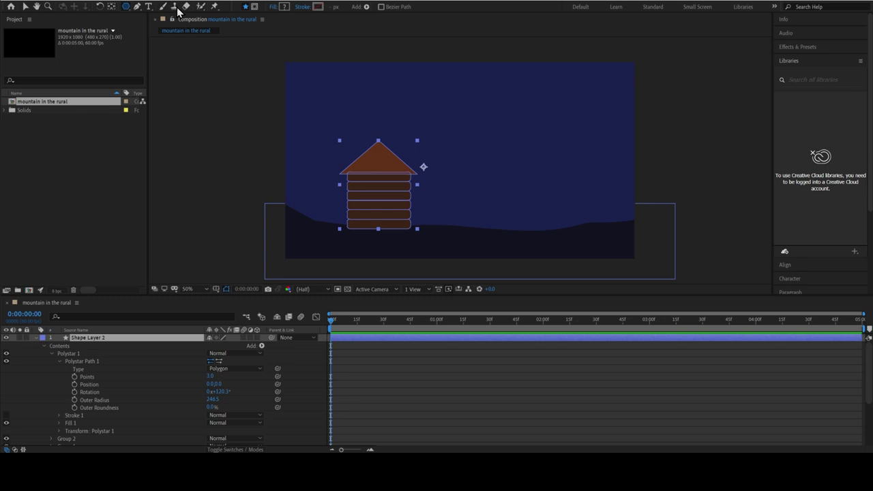
drag(370, 197, 375, 230)
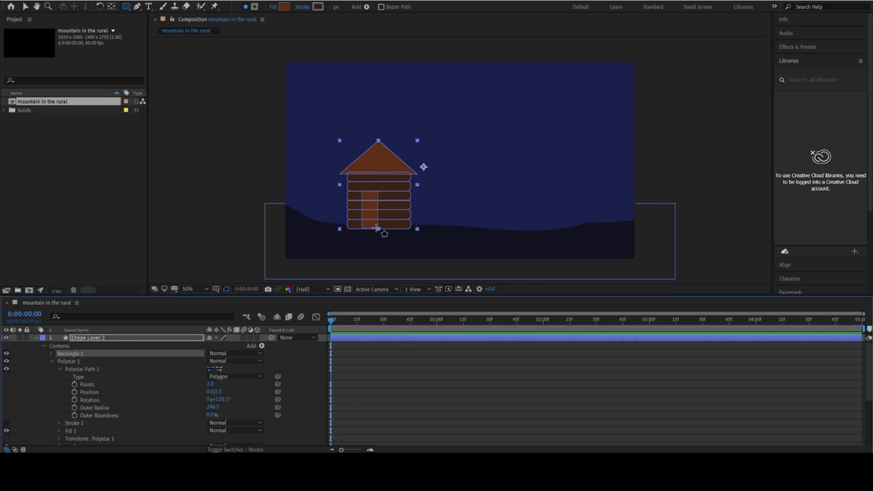
key(v)
click(371, 193)
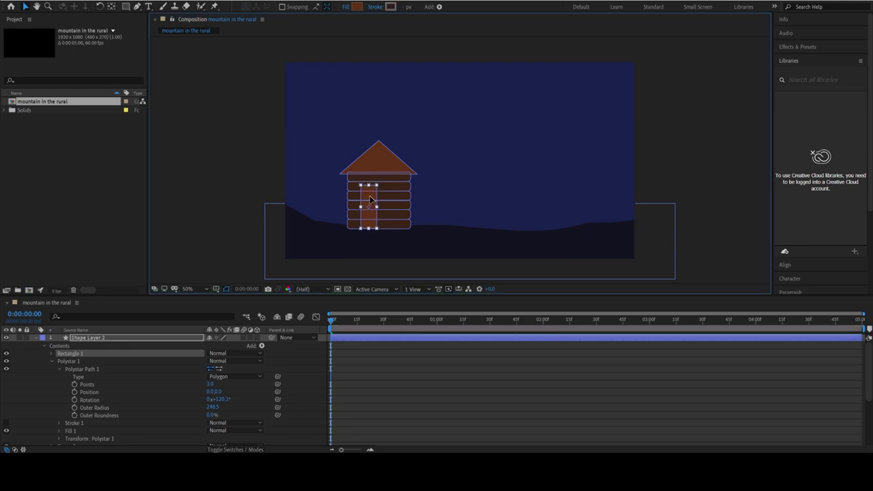
drag(367, 186, 365, 188)
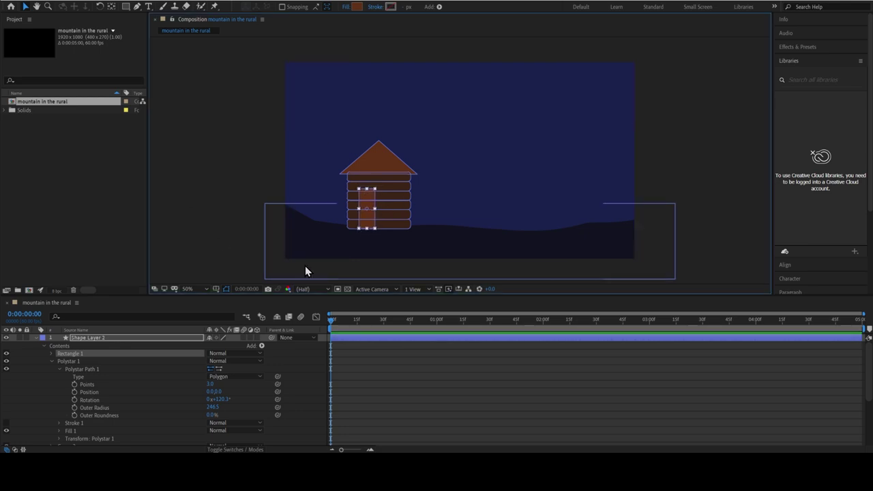
- Zoom to 100% centred on the house and add two small window rectangles
key(period)
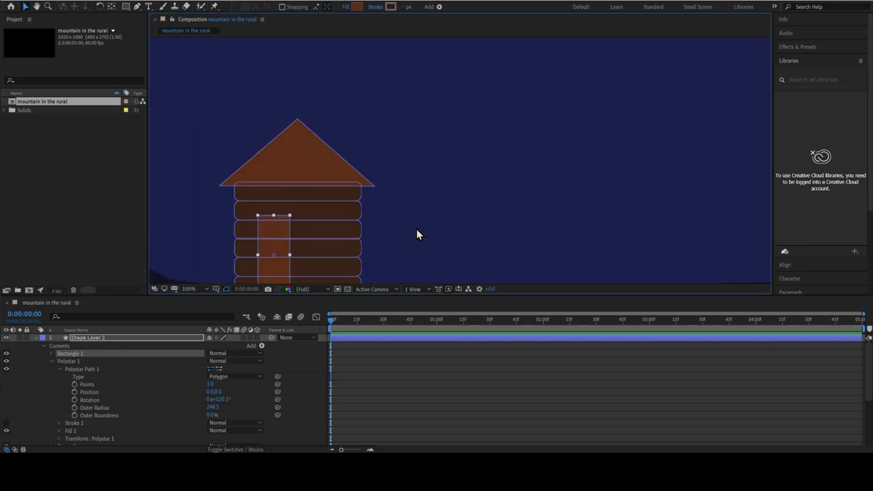
mouse_move(418, 234)
mouse_down()
mouse_move(452, 195)
mouse_move(450, 219)
mouse_up()
key(q)
key(v)
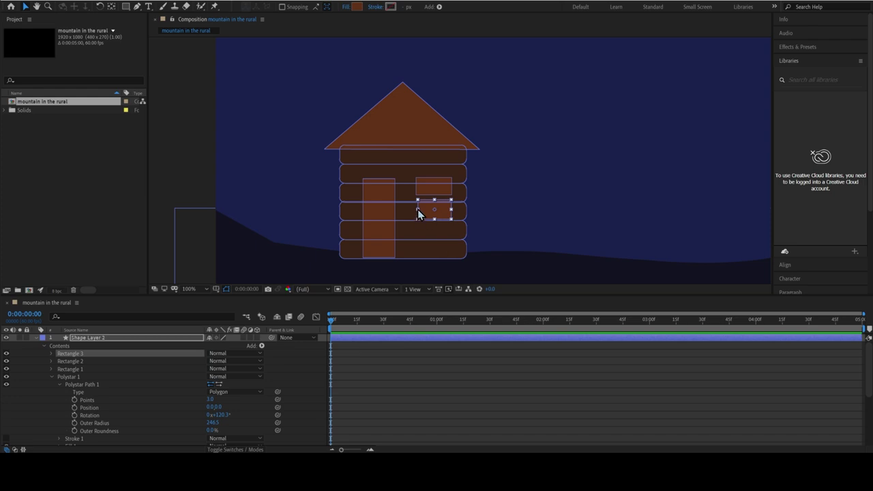
click(616, 245)
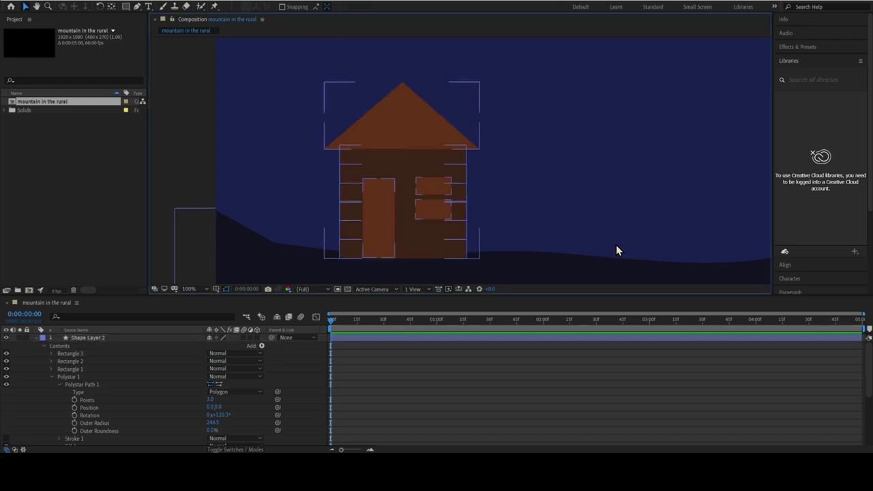
click(71, 361)
- Fill both windows with warm yellow, copying the colour from the lower window
click(357, 7)
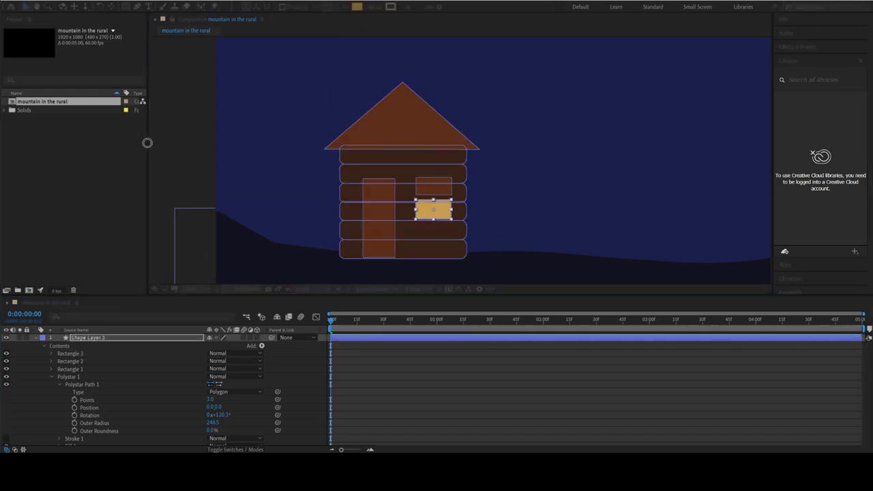
click(434, 187)
click(357, 7)
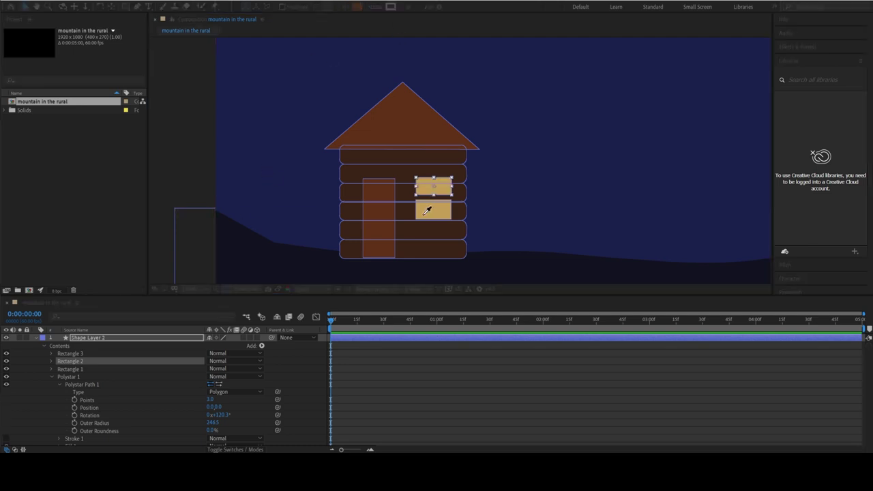
click(426, 211)
click(356, 7)
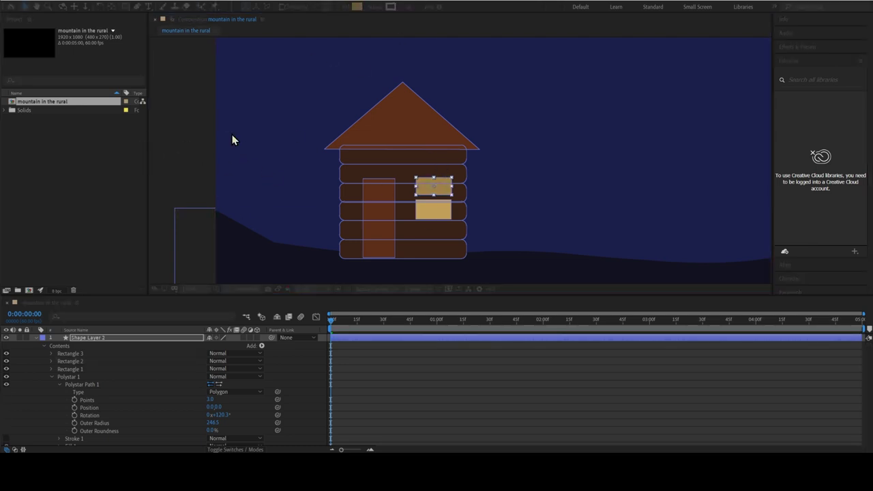
click(434, 210)
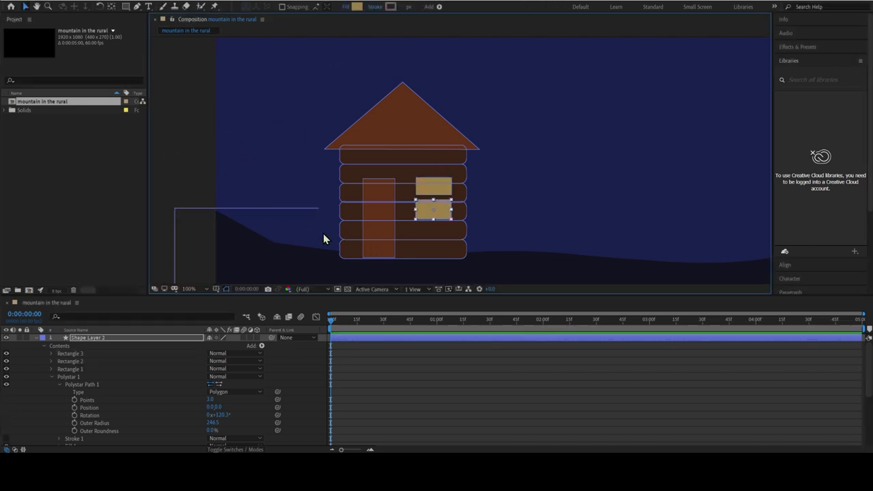
click(126, 7)
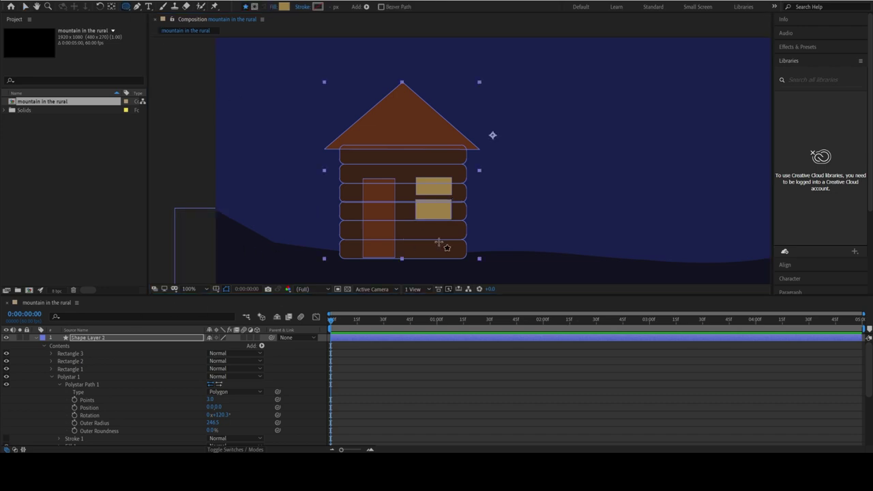
- Add a small round knob to the door and give the door a darker brown fill
scroll(439, 244, up, 3)
drag(441, 223, 447, 230)
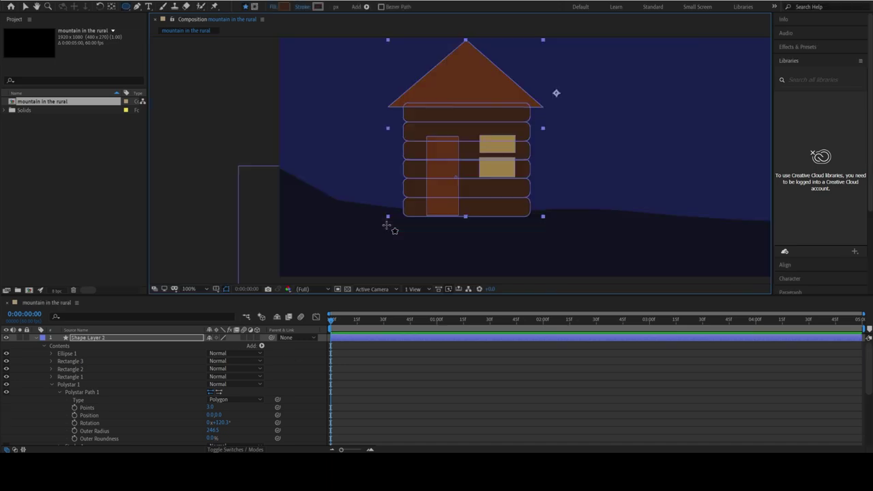
click(84, 355)
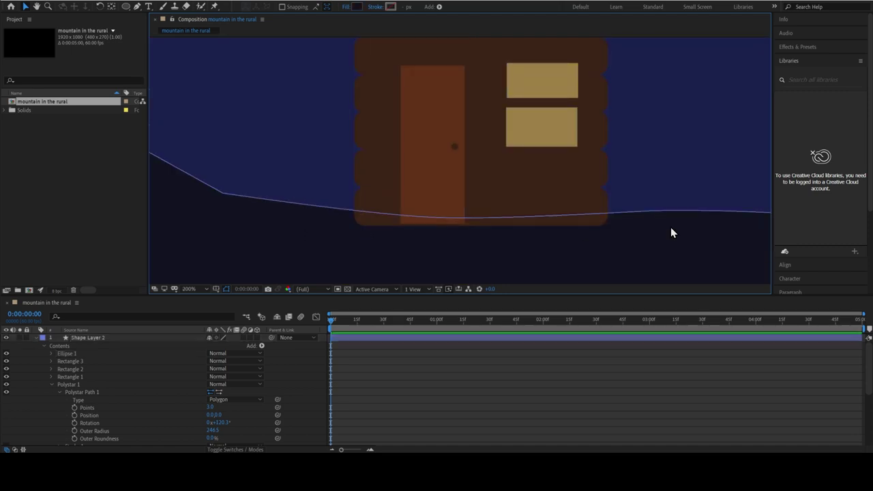
key(comma)
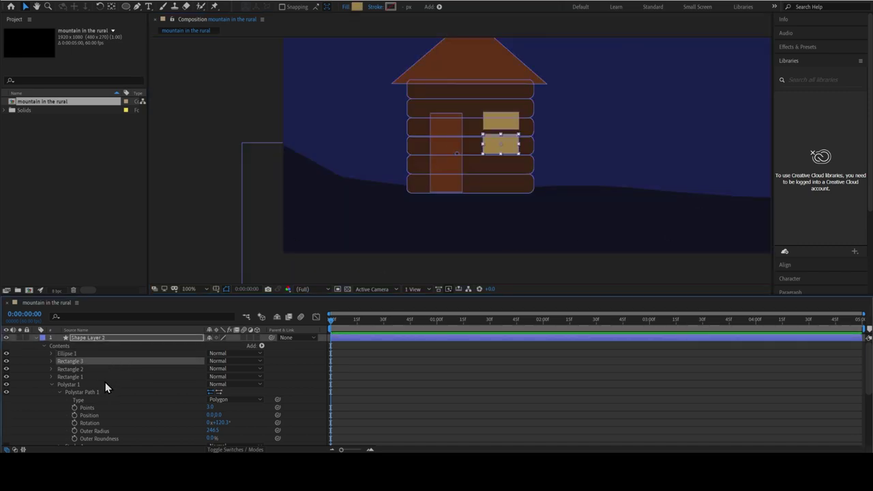
click(103, 377)
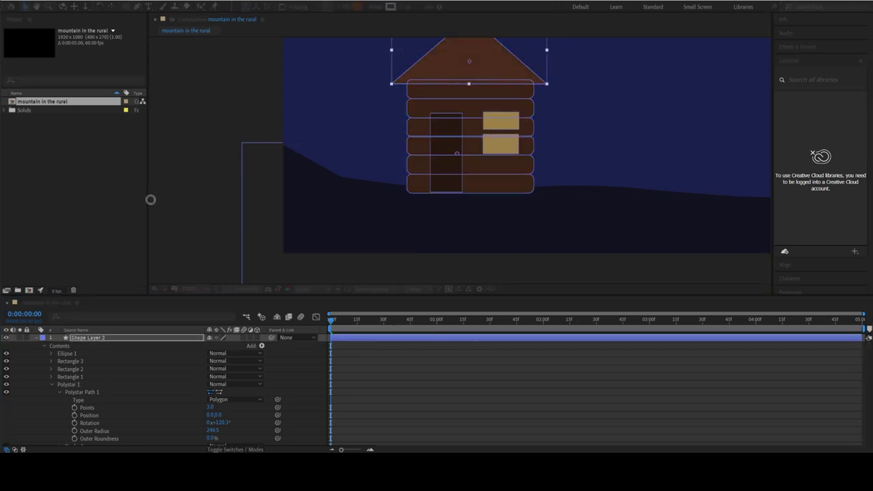
key(period)
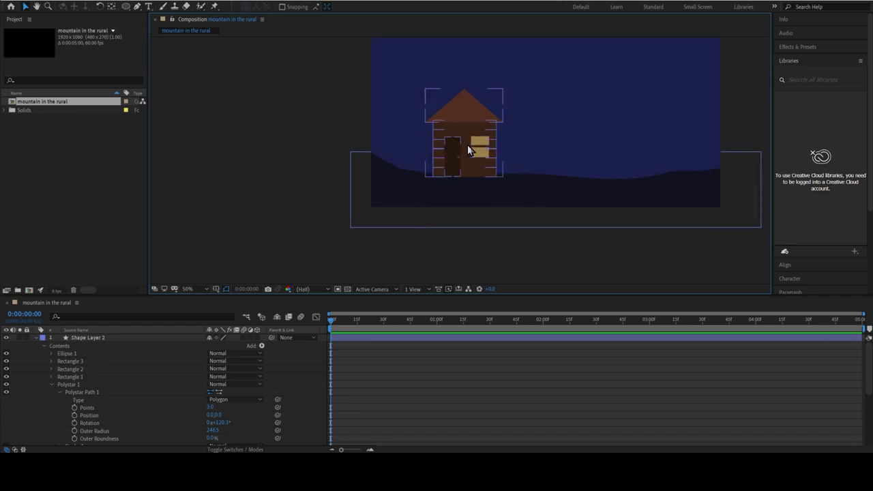
- Select both log-rectangle groups and resize the cabin body so its bottom sits higher
click(467, 144)
click(90, 391)
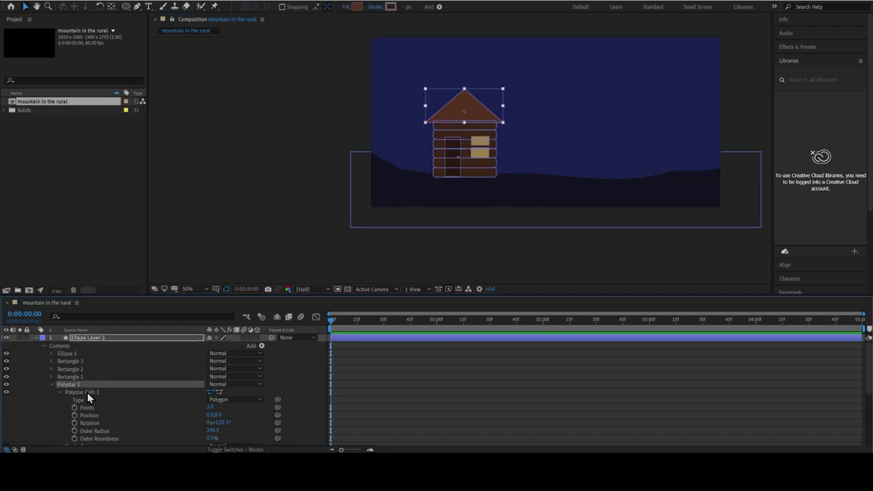
scroll(89, 395, down, 4)
click(92, 387)
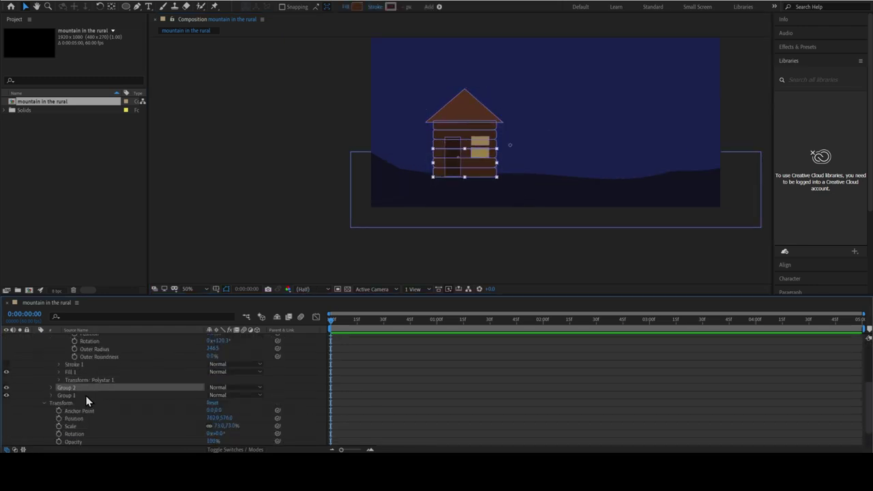
shift+click(86, 395)
drag(463, 176, 465, 174)
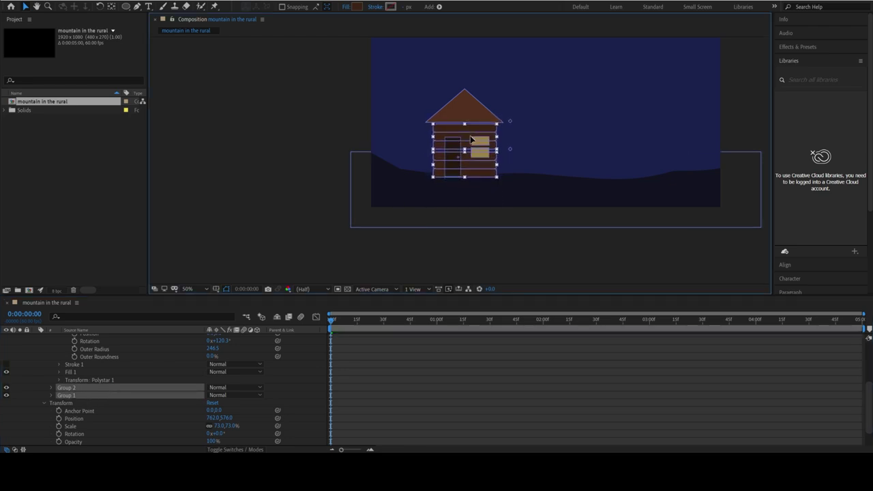
- Reselect the roof, log body and house layer in turn to check the fit, then deselect
click(465, 112)
click(468, 140)
click(466, 116)
click(616, 169)
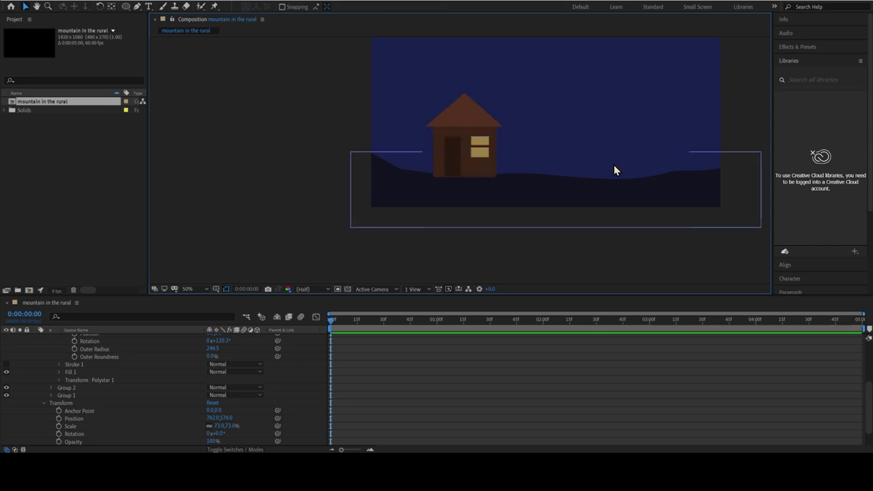
click(109, 396)
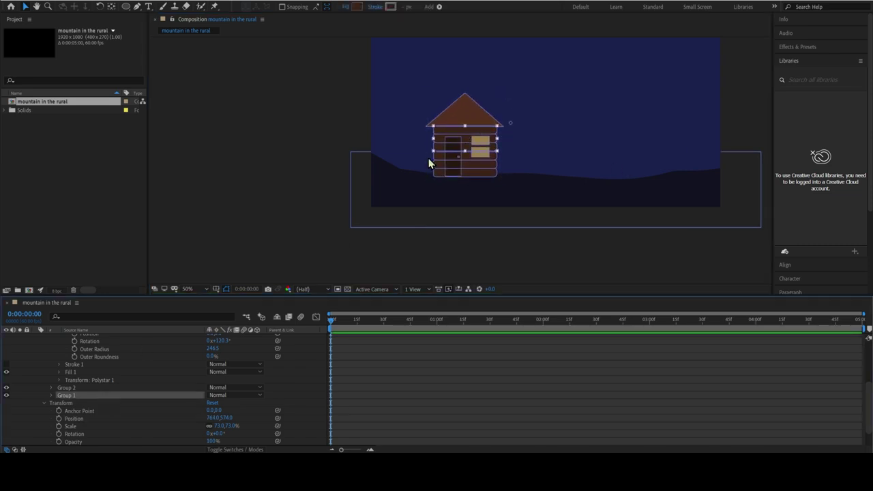
click(456, 113)
click(552, 167)
click(453, 117)
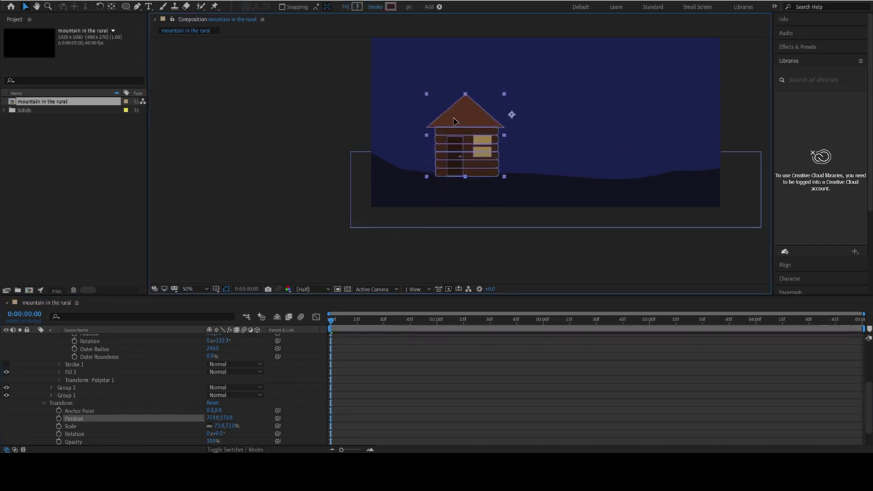
scroll(88, 414, up, 3)
scroll(97, 374, up, 3)
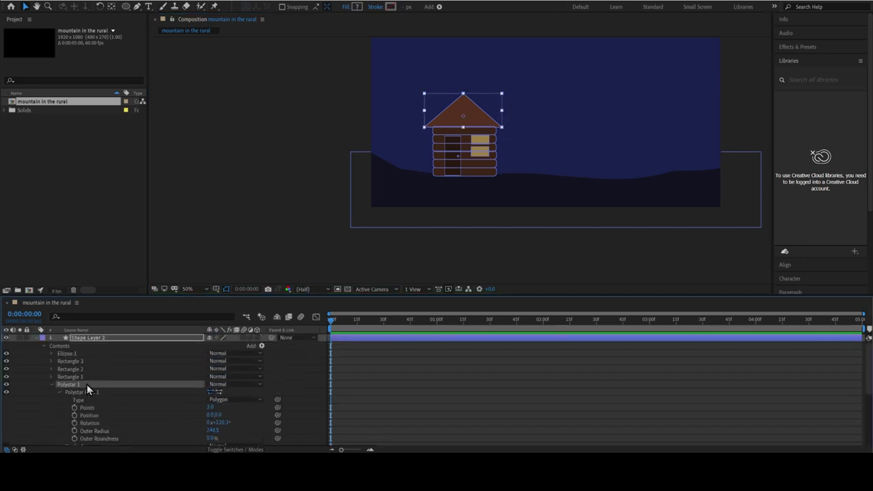
click(686, 236)
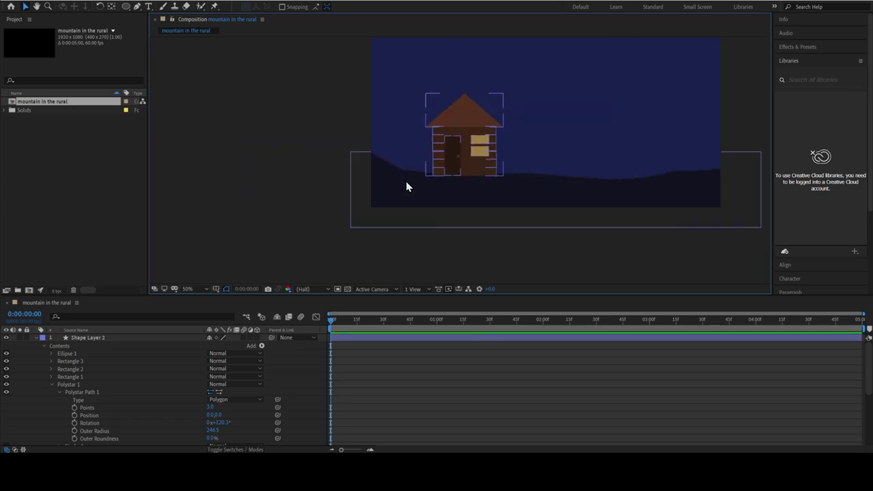
- Draw a closed zigzag pine-tree outline with the Pen tool beside the cabin
key(g)
click(365, 139)
click(384, 60)
click(400, 131)
click(406, 87)
click(420, 117)
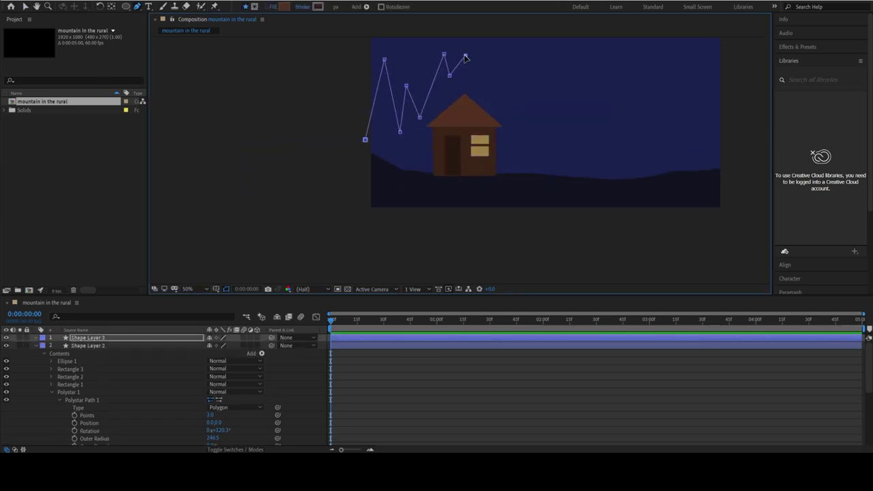
key(ctrl+z)
key(ctrl+z)
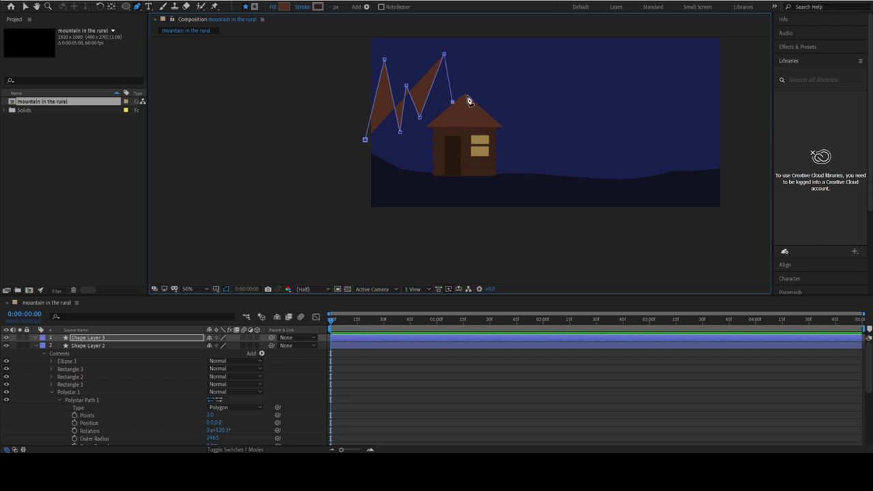
click(461, 74)
click(473, 94)
click(494, 59)
click(501, 112)
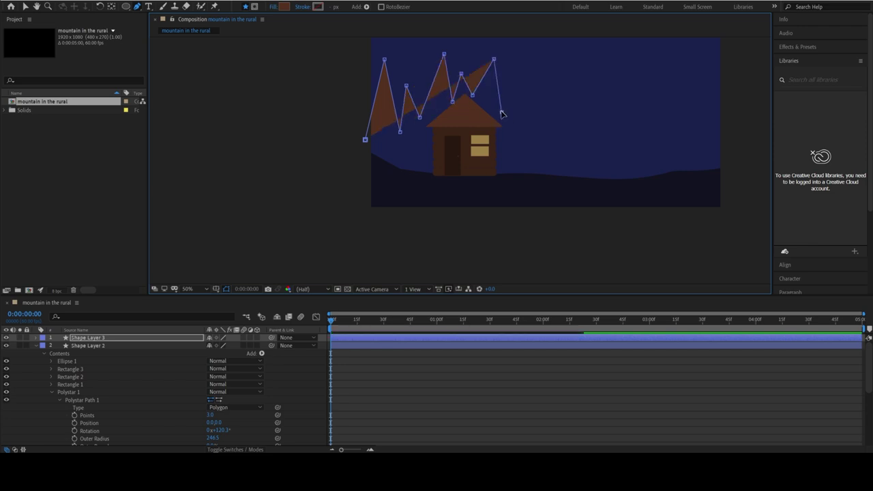
click(513, 77)
click(518, 165)
click(500, 186)
click(407, 188)
click(364, 140)
- Move the trees layer below the house layer in the timeline
scroll(106, 382, down, 5)
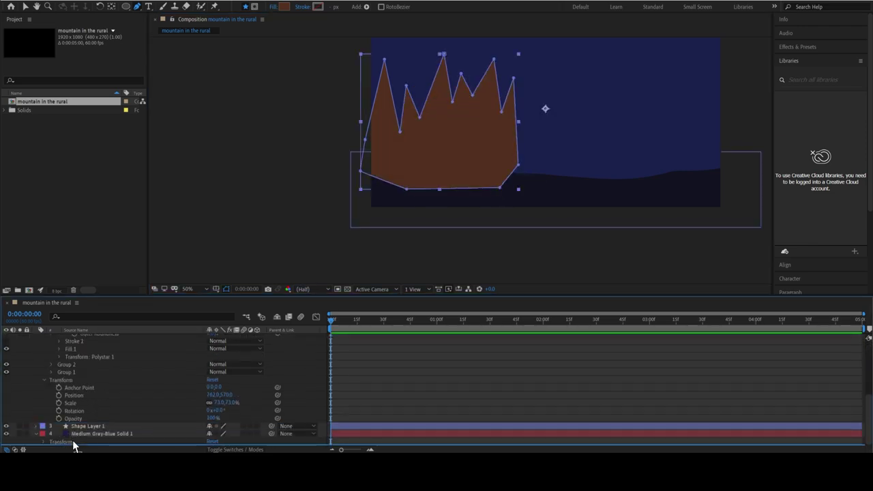
drag(74, 445, 79, 429)
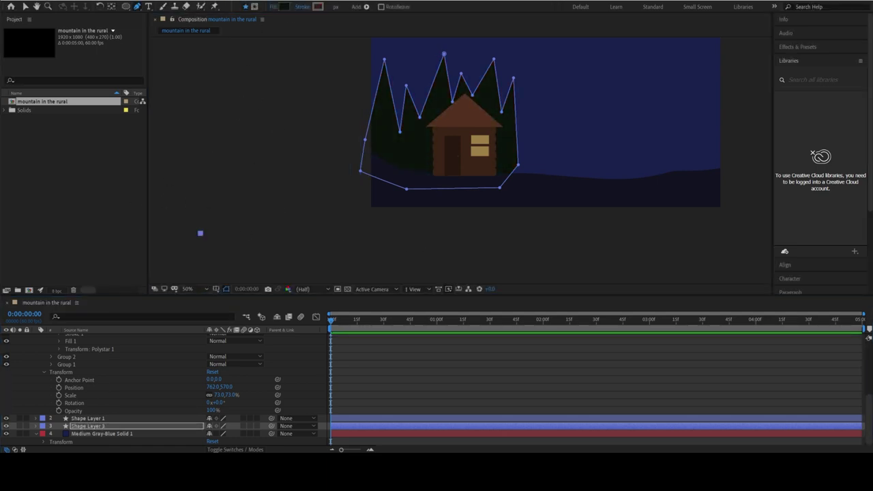
click(283, 240)
click(26, 6)
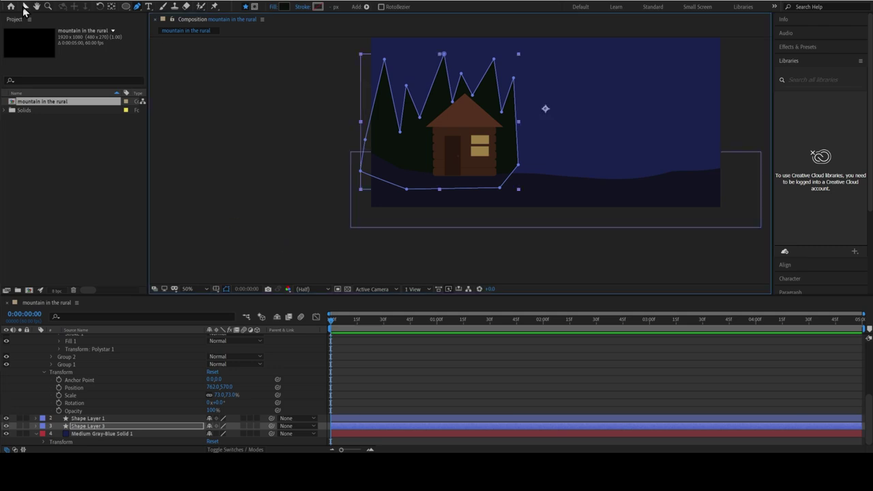
click(432, 277)
click(517, 168)
- Add another pine-tree peak on the right side of the tree line
click(137, 6)
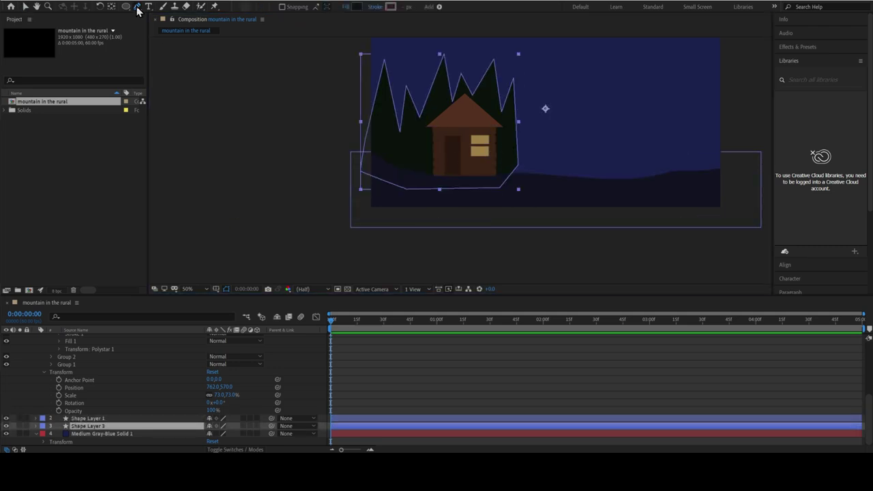
click(519, 118)
drag(520, 147, 541, 68)
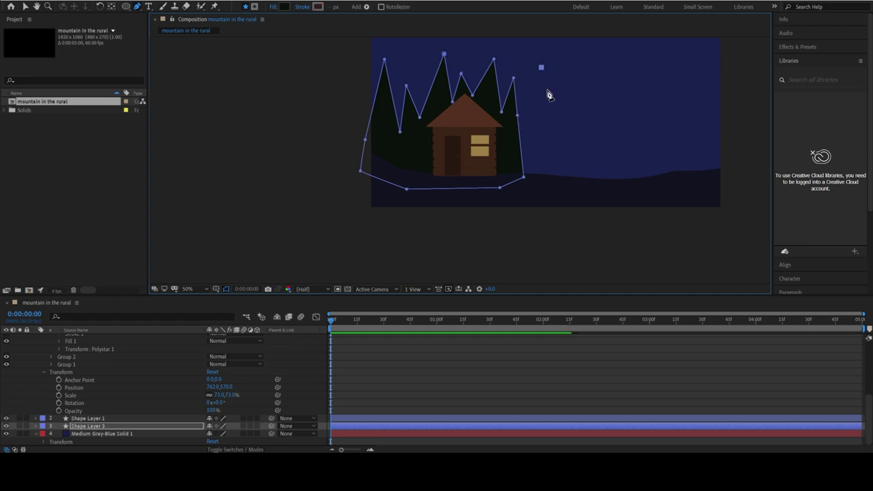
drag(532, 123, 559, 178)
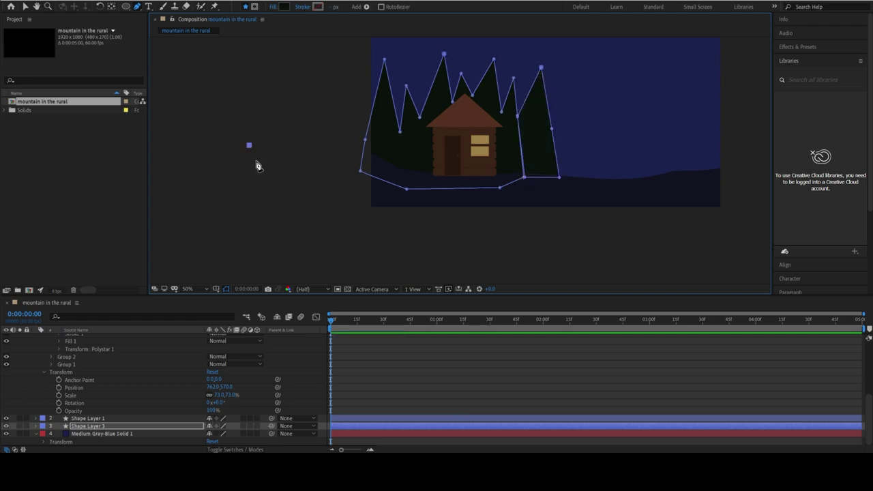
click(25, 6)
click(330, 283)
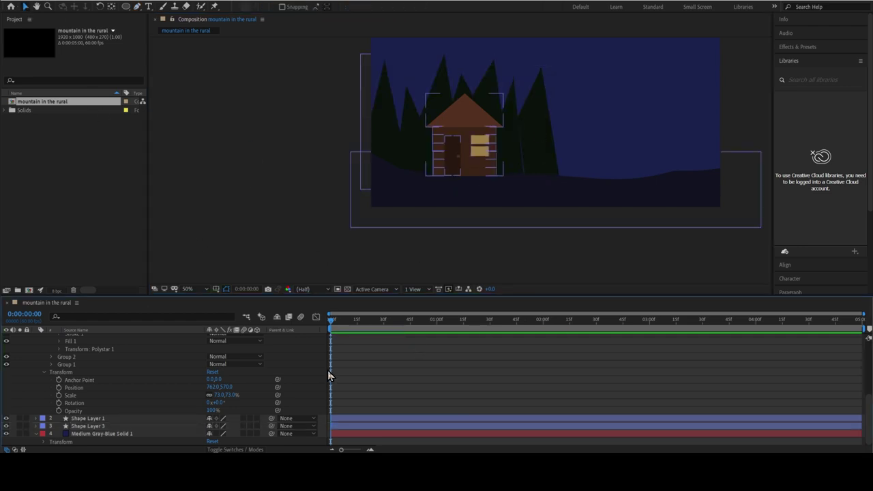
- Rename the two layers 'ground' and 'trees'
click(95, 418)
key(Return)
text(ground)
key(Return)
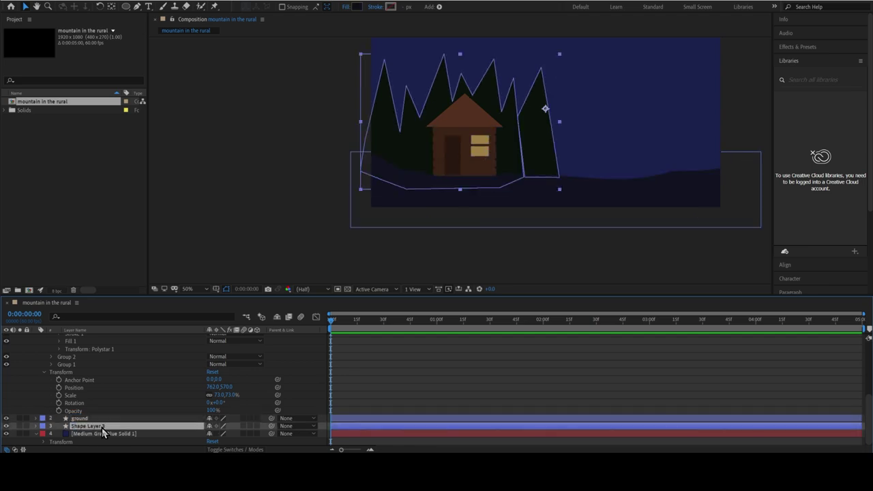
click(102, 426)
key(Return)
text(trees)
key(Return)
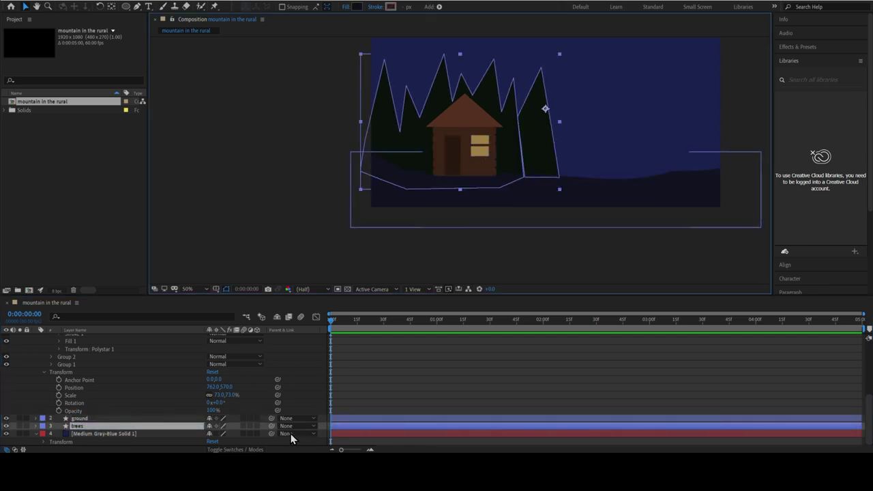
- Expand the trees layer's contents and select a single tree shape
click(36, 425)
scroll(169, 401, down, 2)
click(527, 153)
- Start a mountain outline beside the trees, plotting points up the slope to a curved peak
click(261, 227)
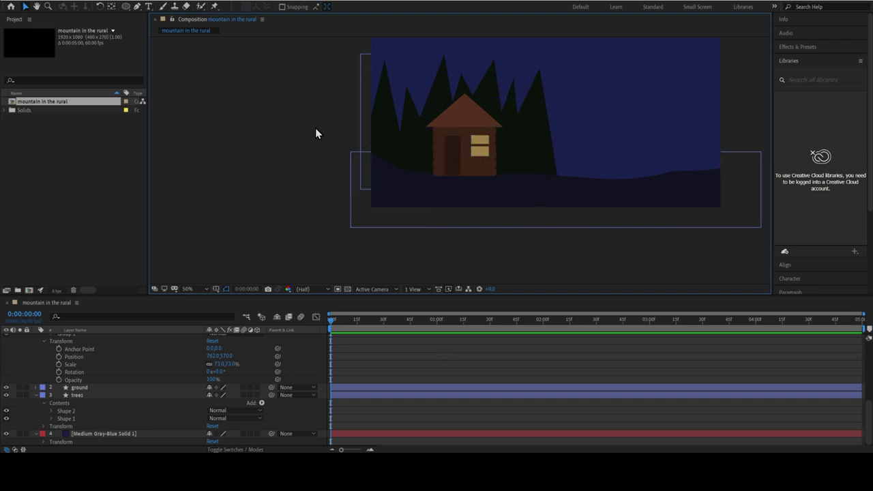
scroll(114, 395, up, 5)
click(136, 6)
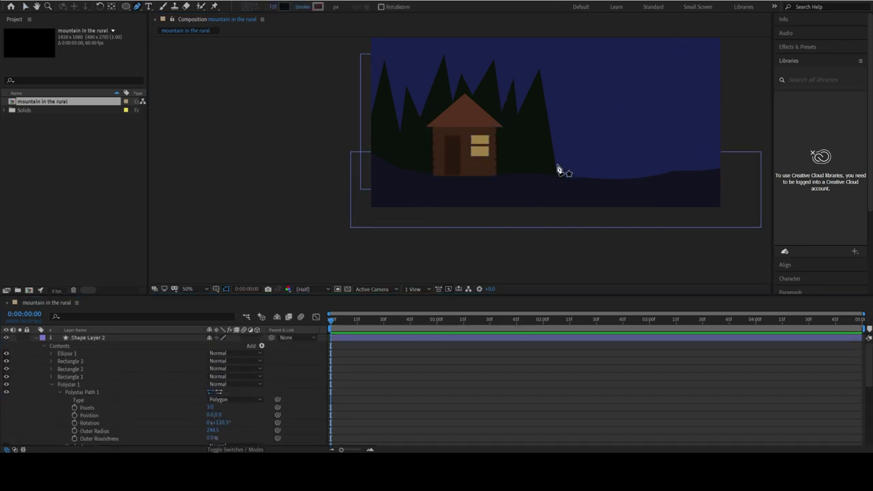
click(547, 162)
click(571, 118)
drag(600, 91, 620, 93)
key(ctrl+z)
key(ctrl+z)
key(ctrl+z)
click(600, 120)
click(630, 111)
click(639, 97)
click(659, 75)
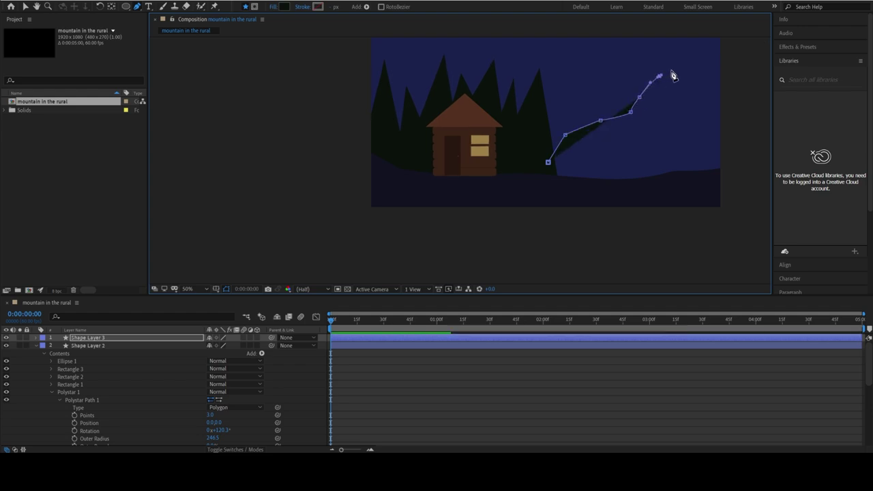
drag(680, 68, 726, 86)
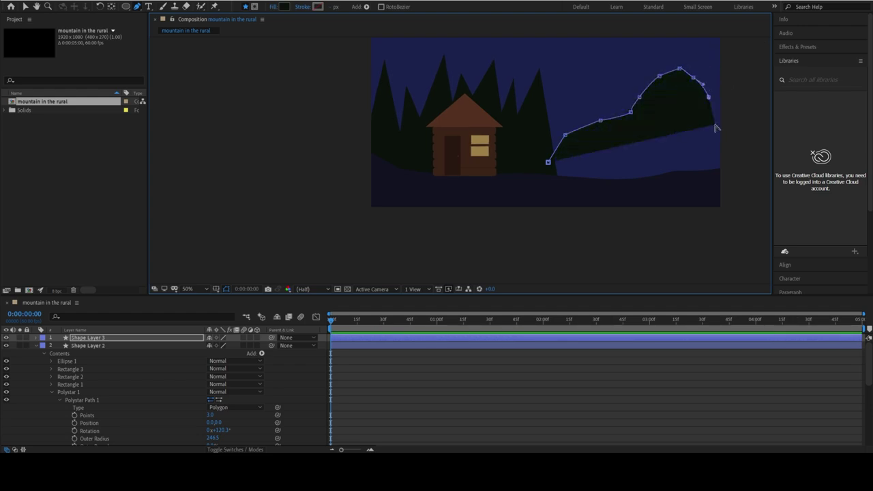
- Complete the mountain's right side and bottom edge, closing it into a filled shape
click(679, 44)
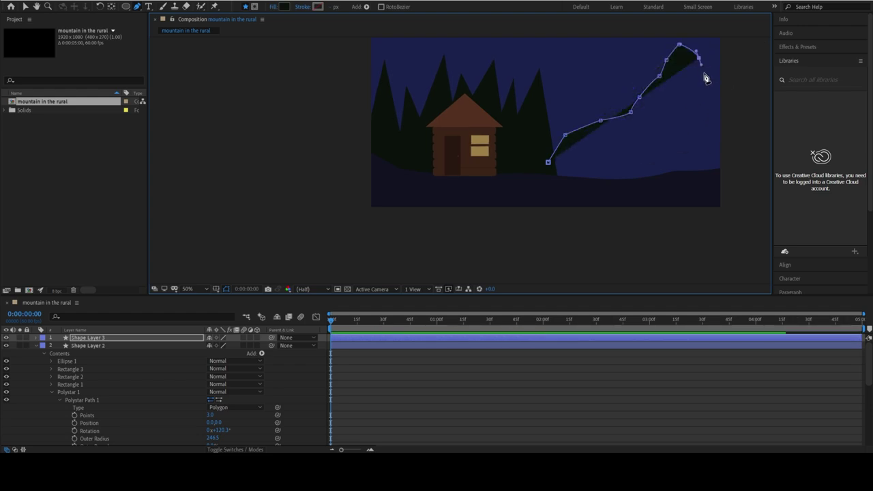
click(709, 91)
click(730, 134)
click(694, 205)
click(556, 206)
click(547, 162)
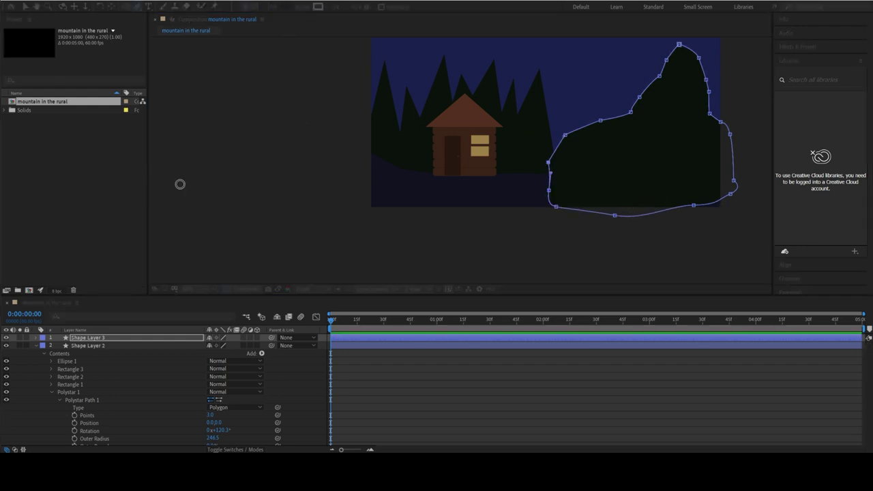
- Move the mountain layer below the ground layer, clearing a stray pen point
key(v)
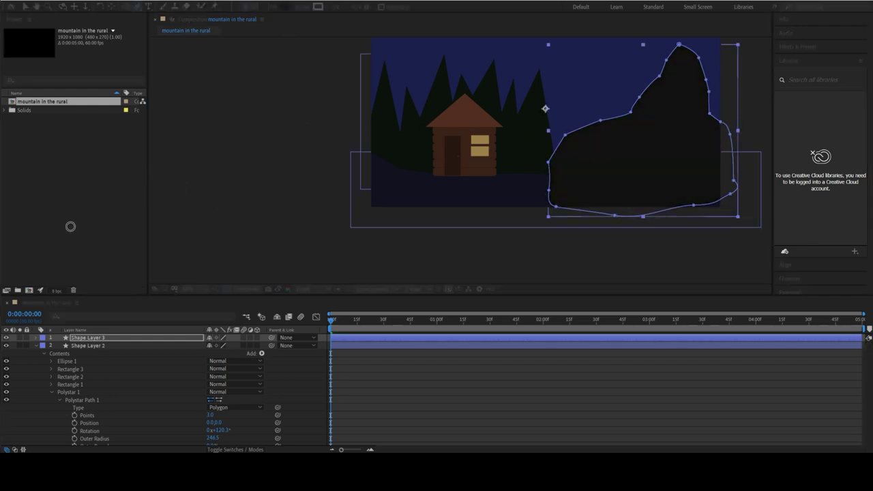
drag(87, 337, 79, 430)
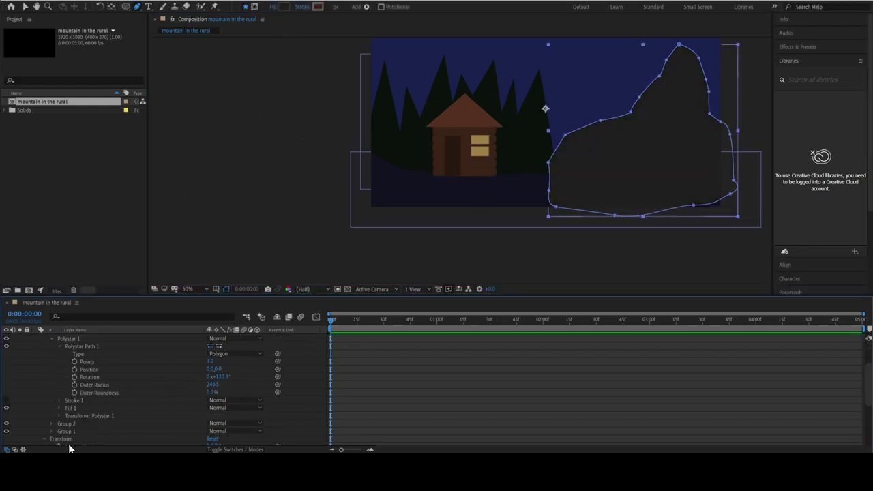
click(244, 234)
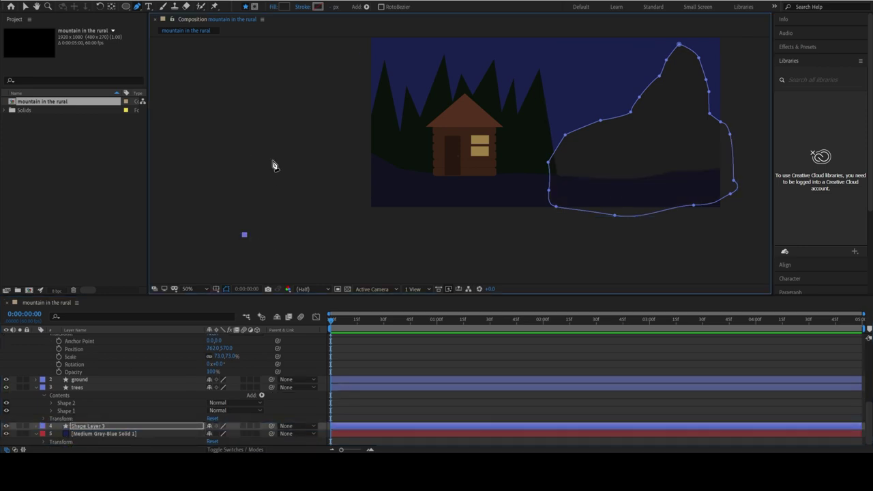
key(ctrl+z)
key(v)
click(358, 162)
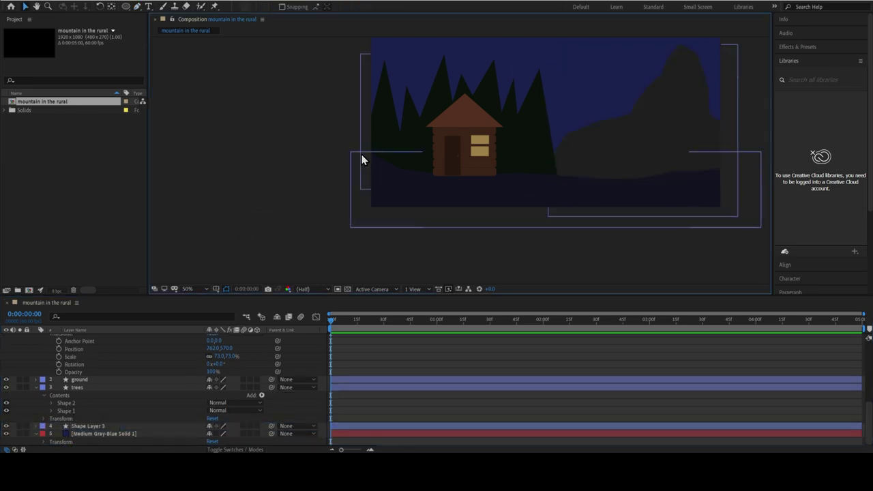
click(361, 159)
key(ctrl+shift+bracketright)
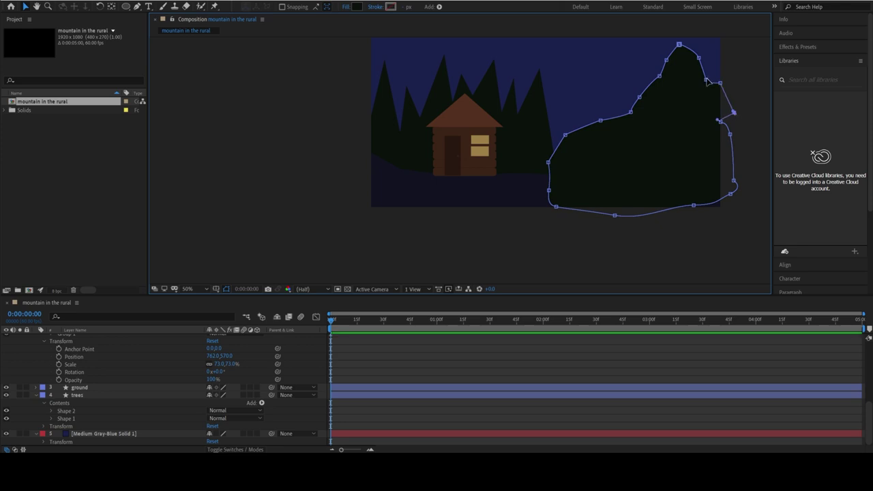
click(334, 198)
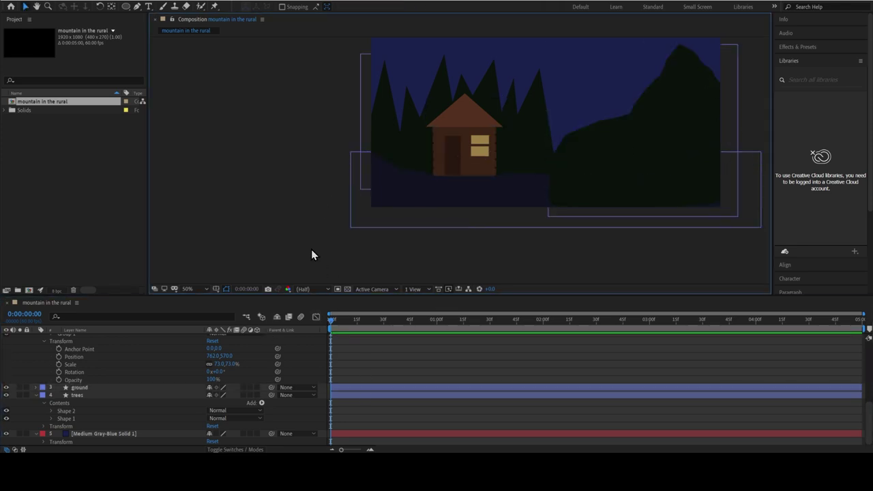
click(646, 180)
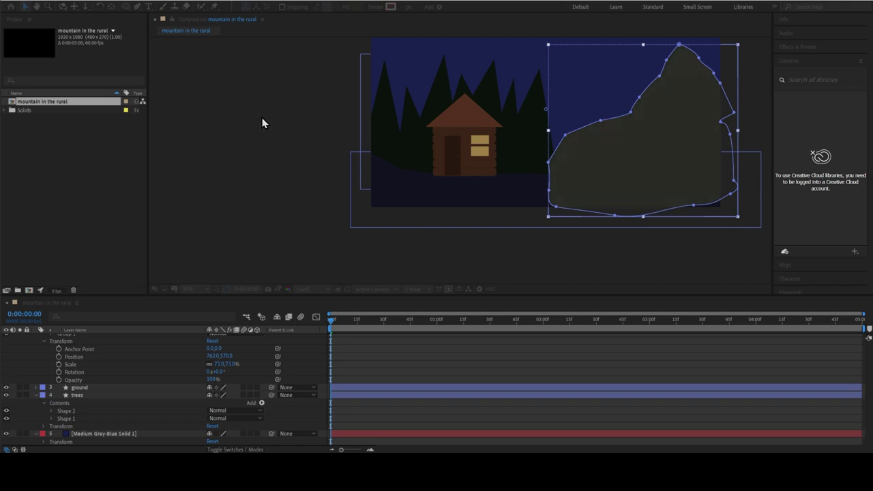
- Select the mountain layer in the timeline and begin renaming it
scroll(117, 340, up, 5)
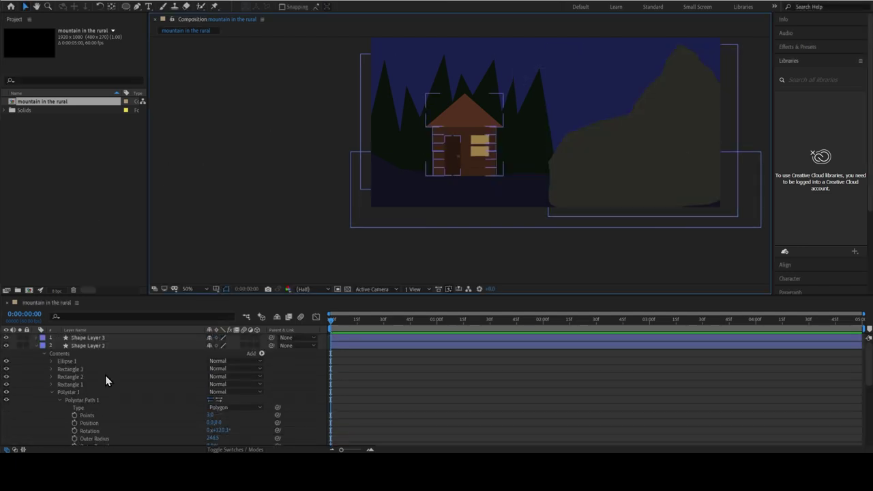
scroll(90, 428, up, 3)
click(312, 201)
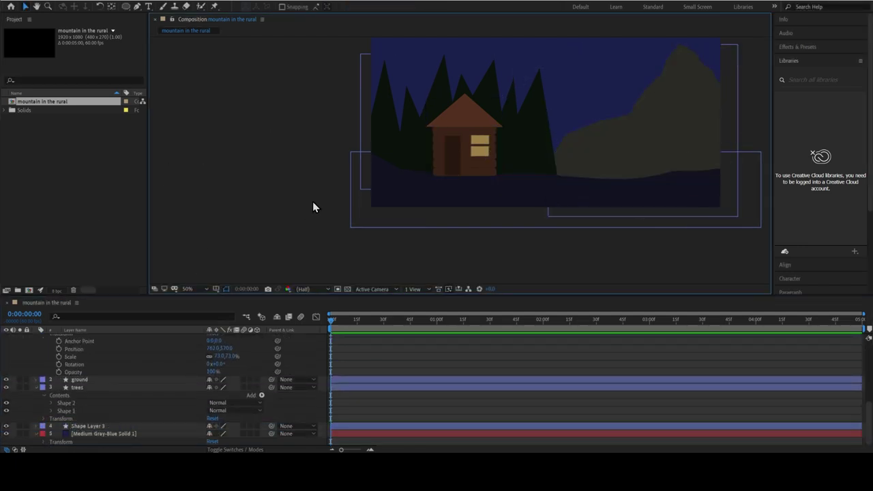
click(96, 428)
key(Return)
- Name the layer 'mountain' and draw a closed snow-cap outline across the peak
text(mountain)
key(Return)
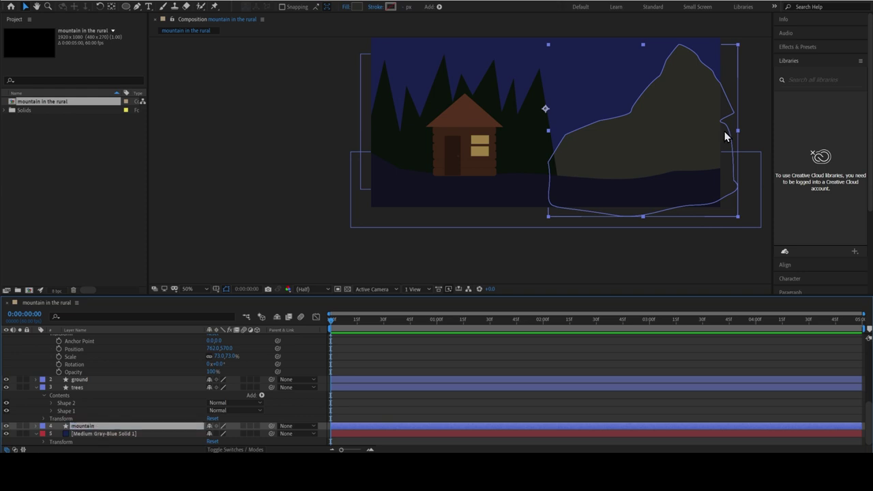
key(ctrl+b)
key(g)
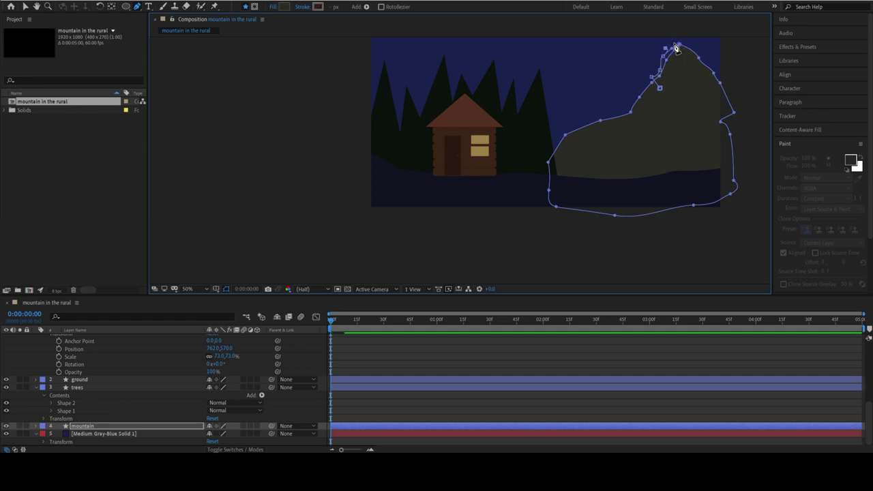
click(709, 88)
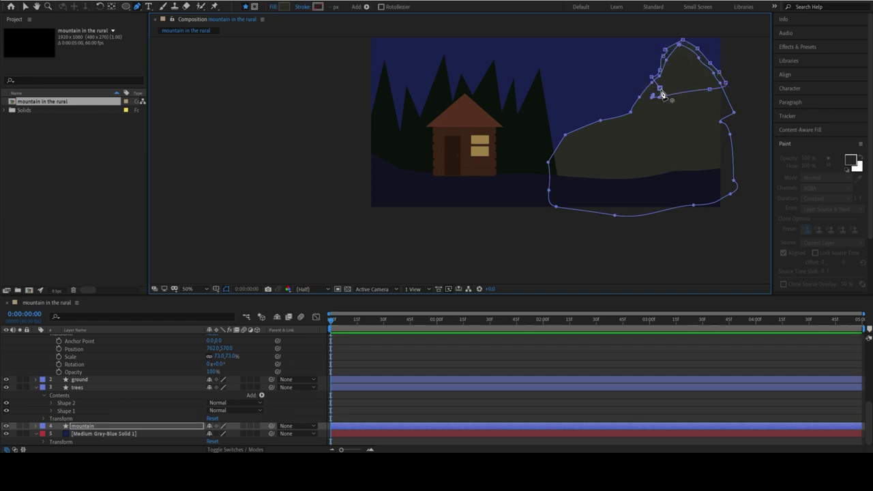
click(660, 87)
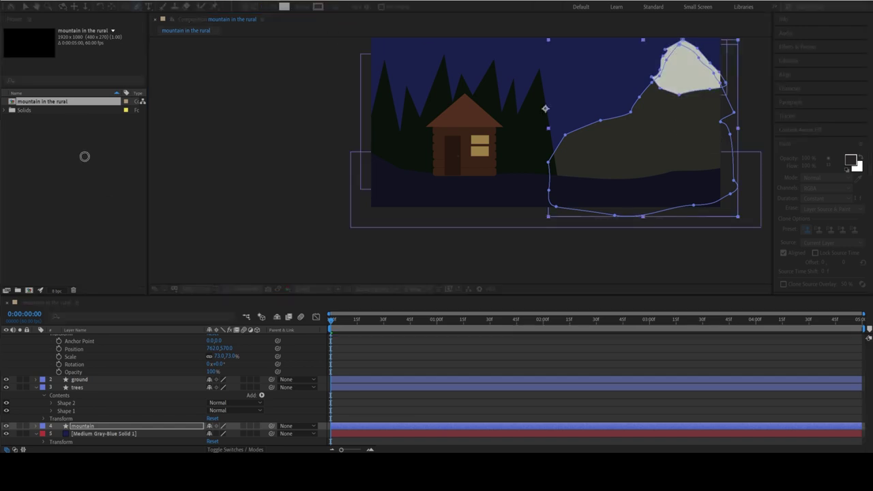
- Deselect and reselect the mountain to check the snow cap, then select the cabin layer
click(363, 345)
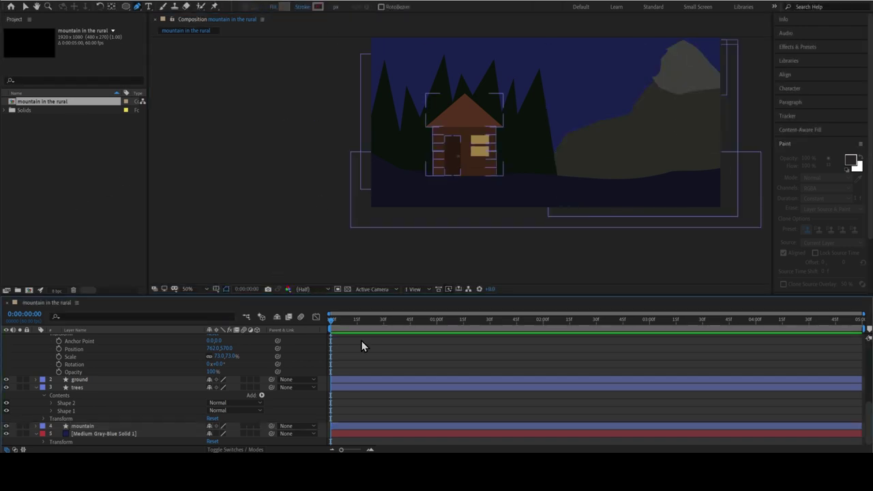
click(81, 425)
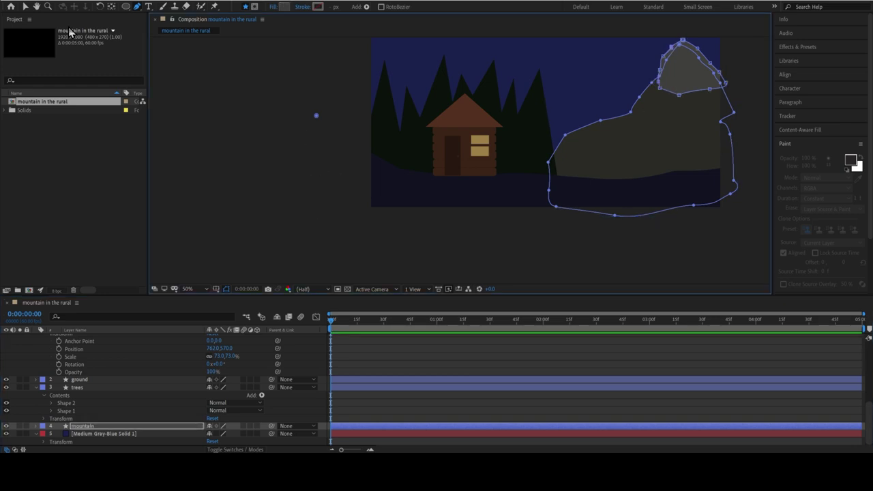
key(v)
click(414, 380)
click(601, 164)
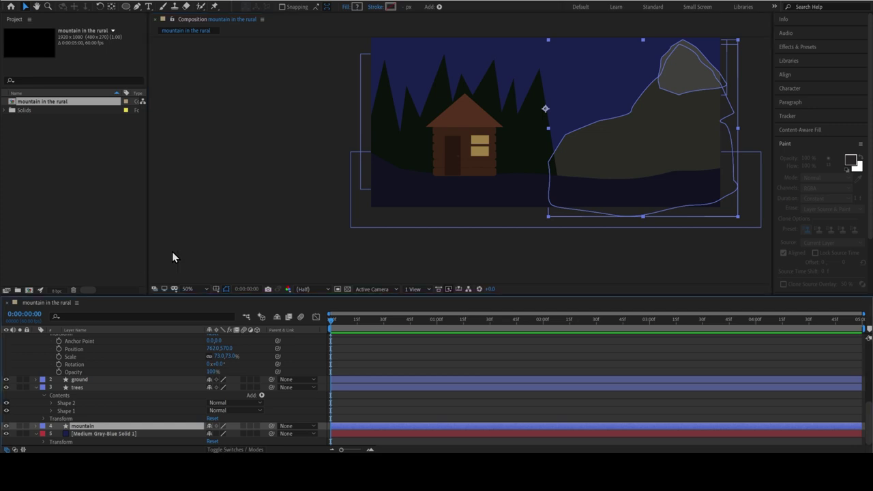
click(467, 149)
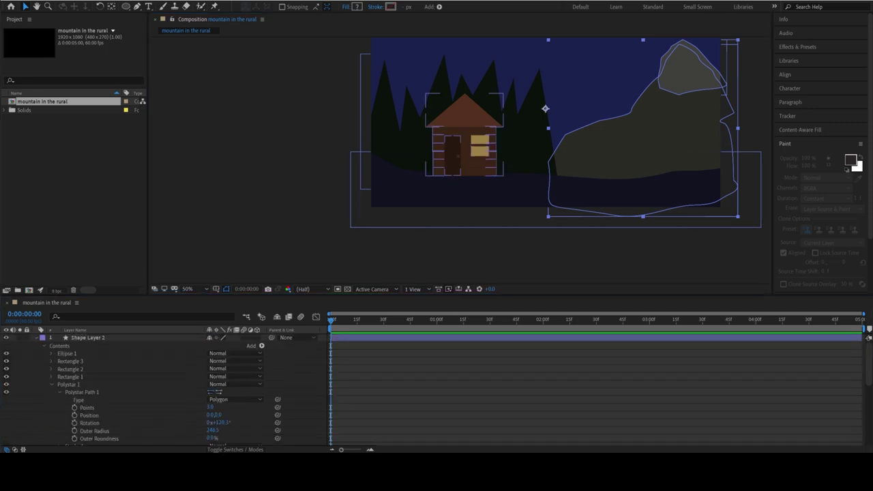
- Draw a rectangle on the cabin roof and give it a red fill
click(125, 7)
key(period)
key(period)
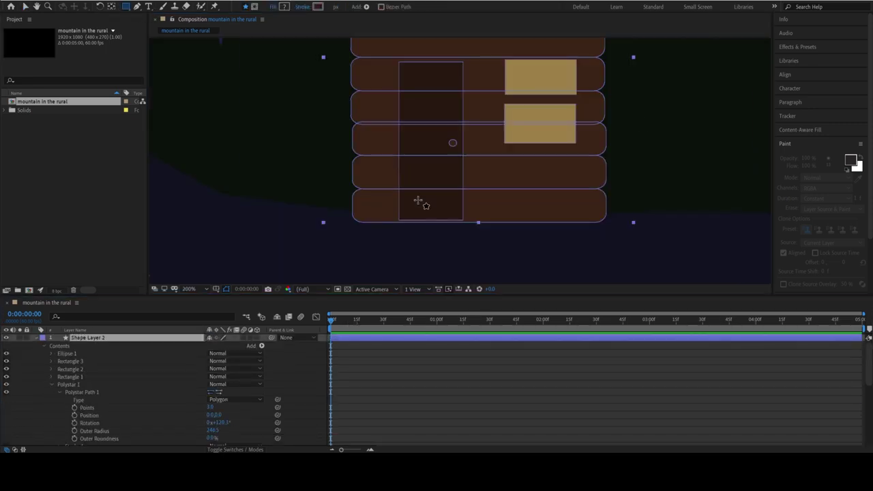
scroll(416, 199, up, 3)
drag(399, 154, 485, 208)
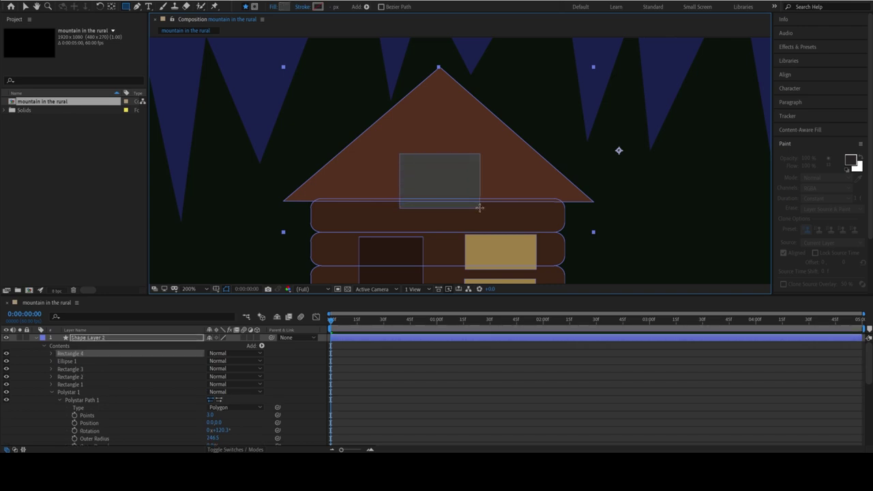
click(284, 6)
drag(169, 132, 177, 163)
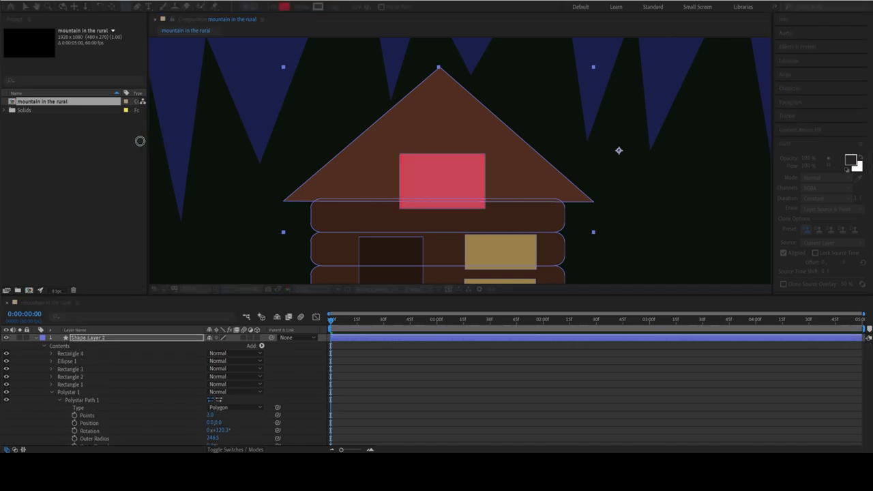
key(Return)
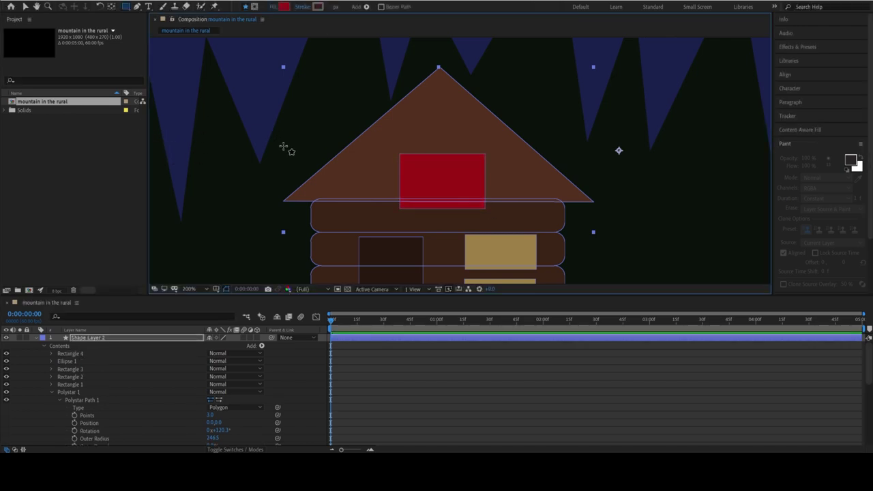
- Add a small rectangle inside the red sign and rotate Rectangle 6 by 90° to form a cross
drag(436, 170, 445, 195)
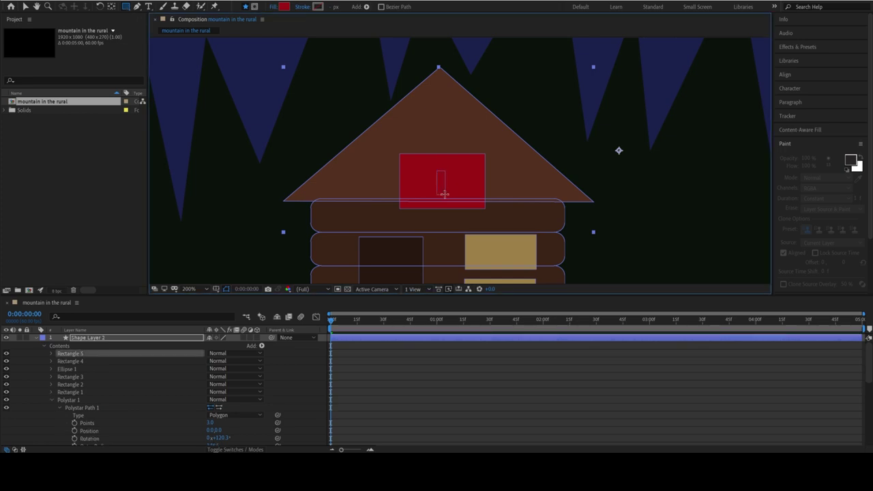
key(v)
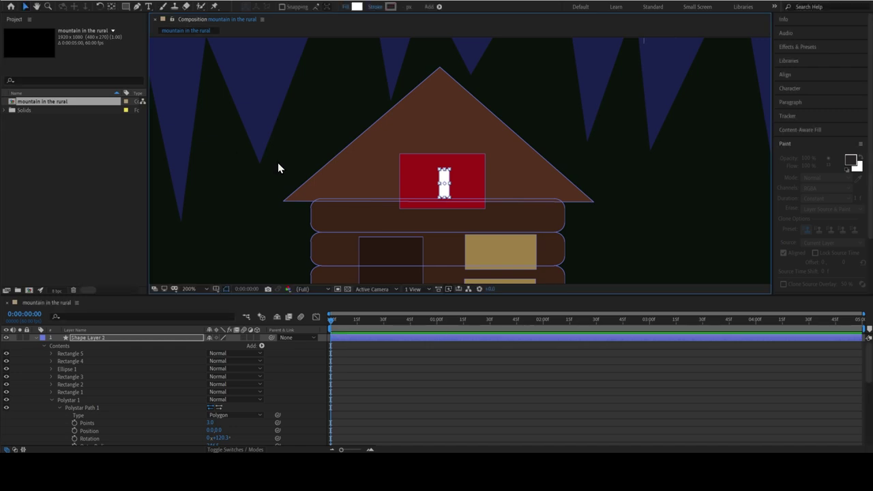
click(80, 354)
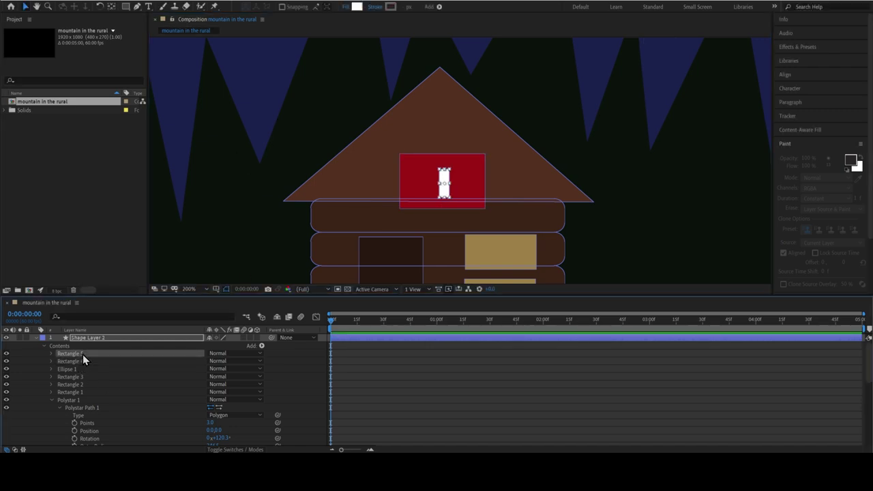
click(85, 353)
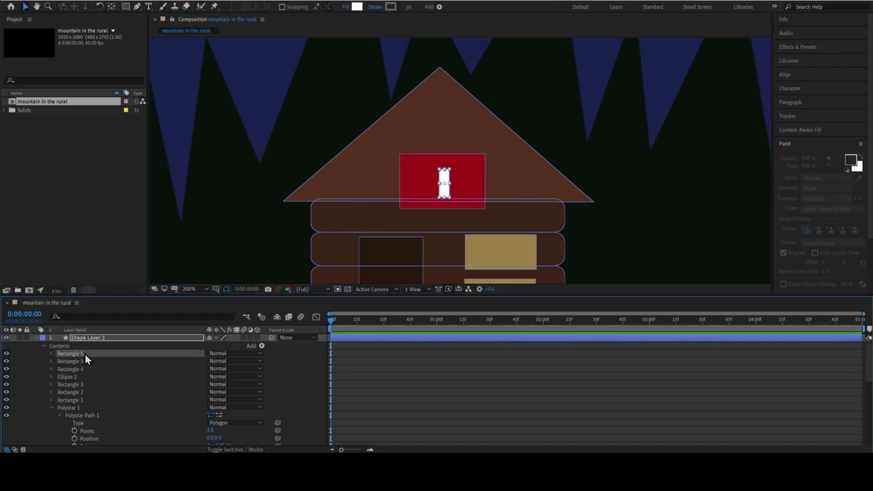
click(60, 384)
scroll(109, 377, down, 1)
text(90)
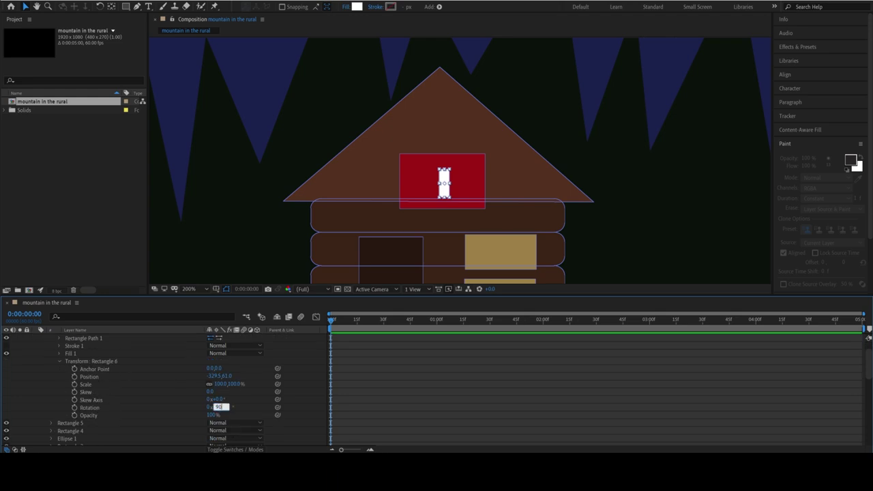
key(Return)
click(117, 225)
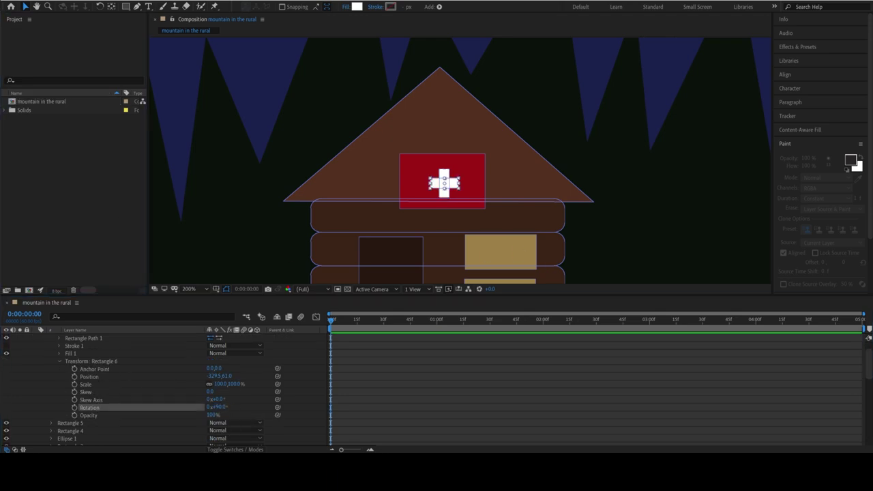
- Move the sign's Rectangles 4, 5 and 6 up and slightly left on the gable
click(440, 198)
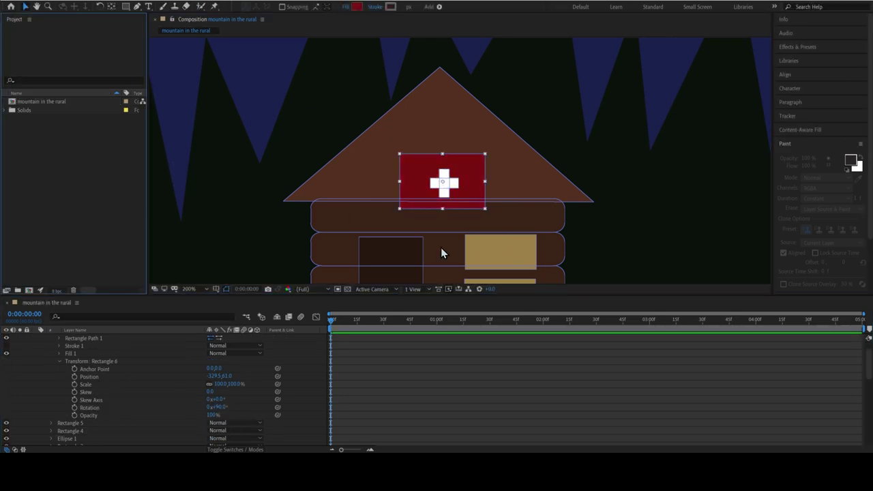
scroll(280, 245, down, 2)
scroll(448, 225, up, 1)
scroll(448, 224, up, 2)
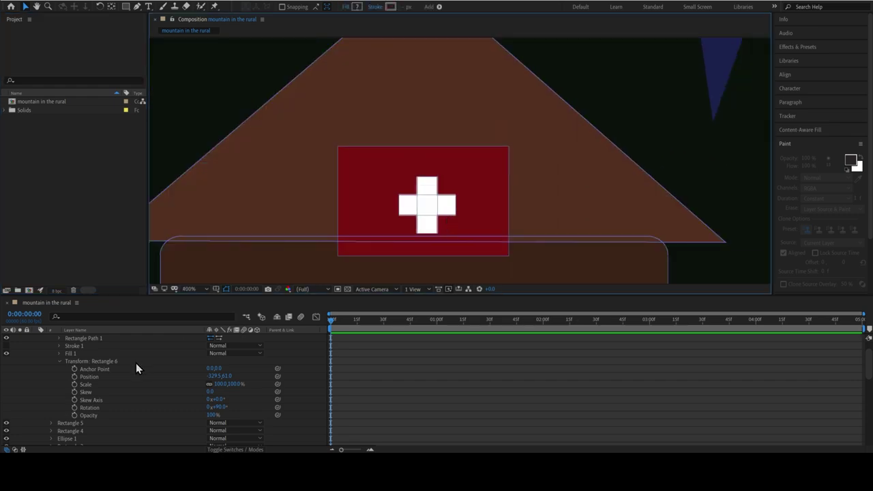
scroll(135, 369, up, 2)
click(52, 352)
click(82, 368)
shift+click(98, 353)
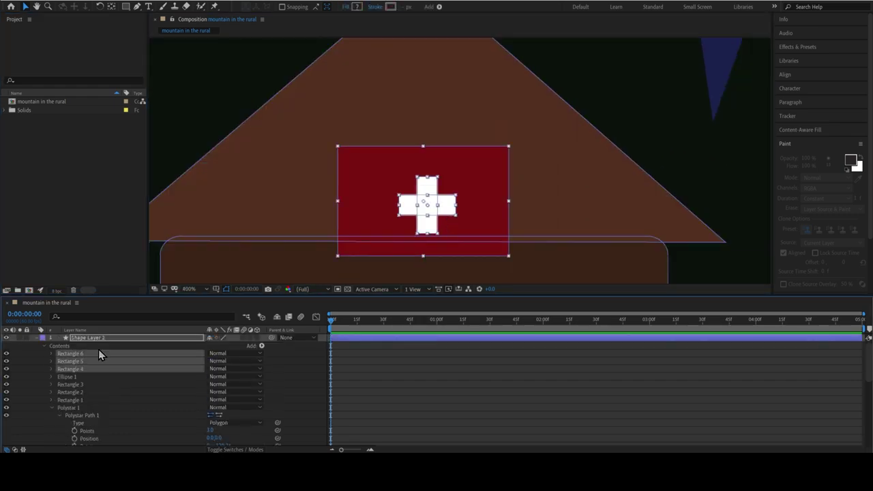
drag(394, 229, 390, 202)
click(363, 333)
key(slash)
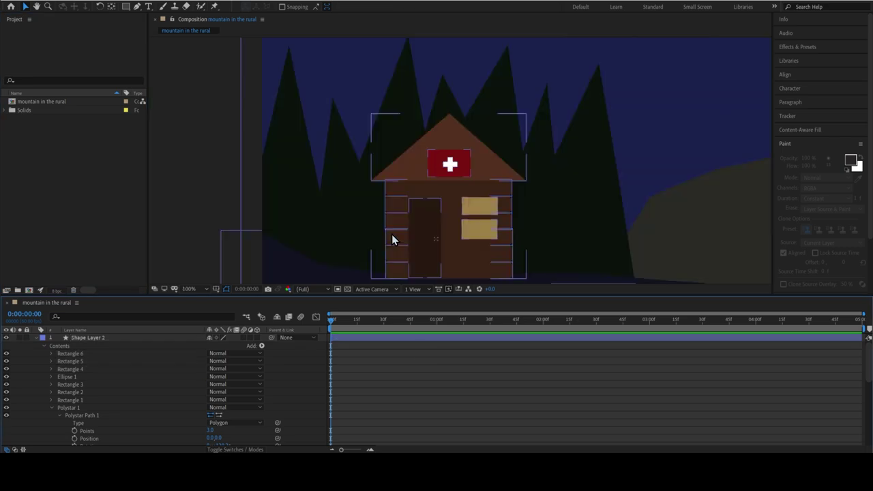
key(comma)
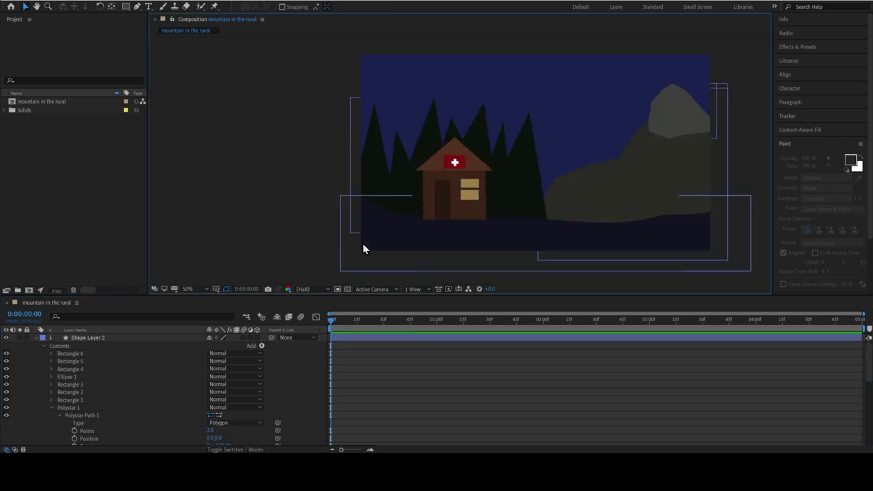
- Collapse Shape Layer 2 and delete it
click(457, 230)
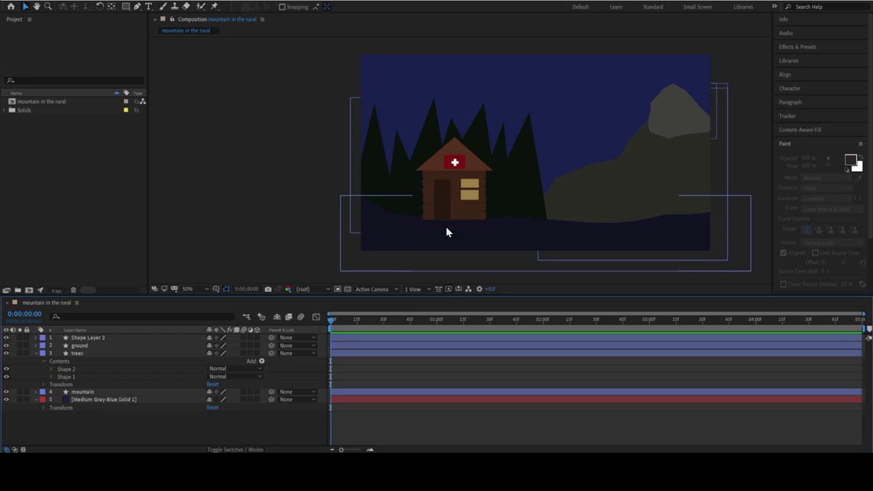
click(88, 338)
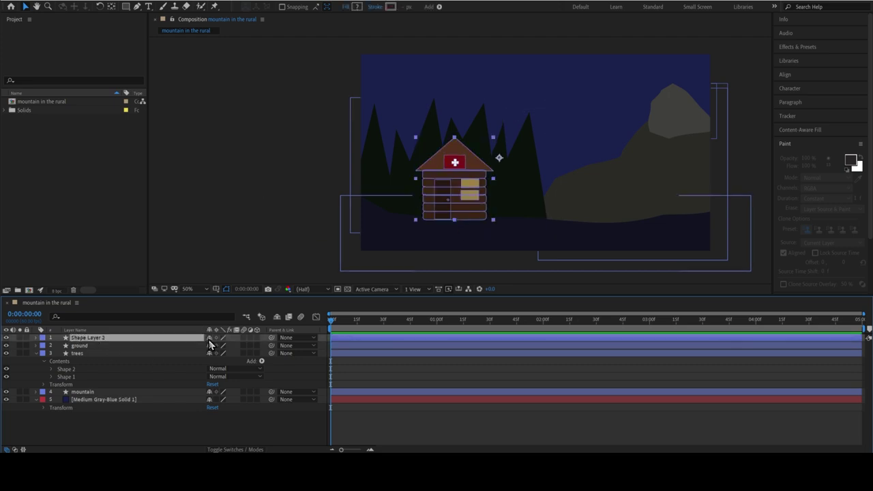
key(Delete)
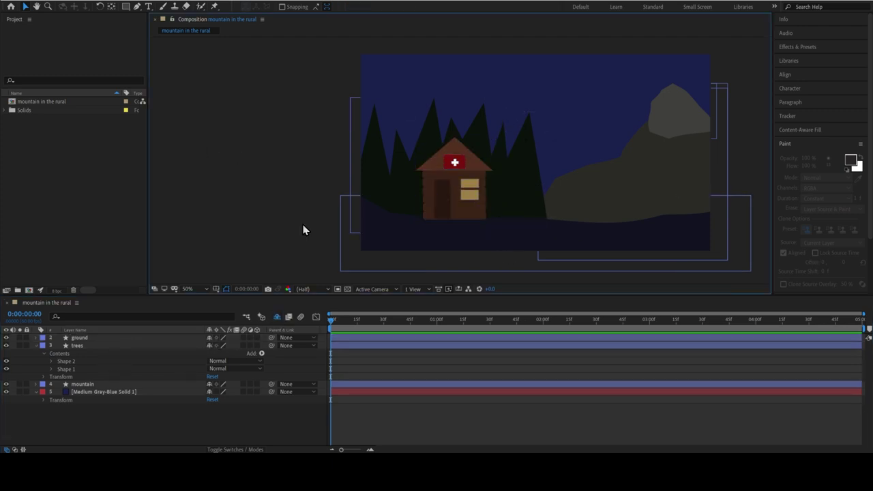
- Draw a closed red path below the cabin, pulling its top corner up to the door
key(g)
scroll(425, 234, up, 4)
scroll(532, 138, down, 2)
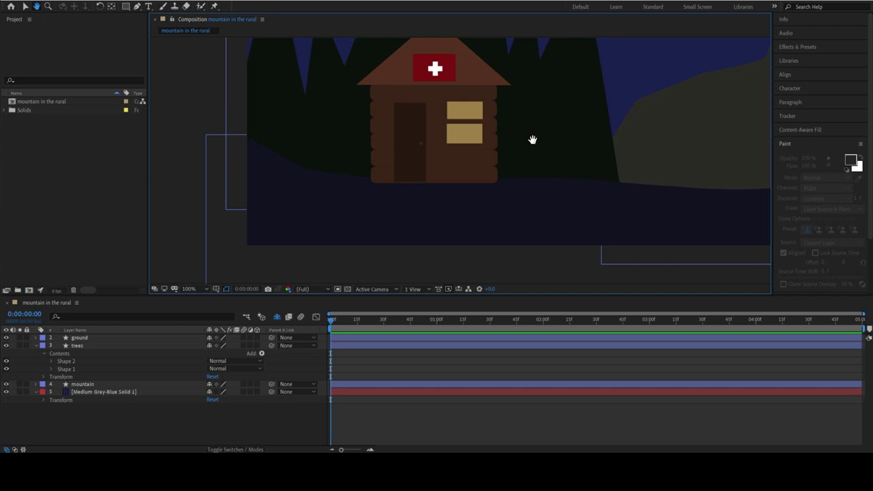
click(427, 178)
click(457, 220)
click(481, 246)
click(422, 253)
click(403, 182)
click(428, 179)
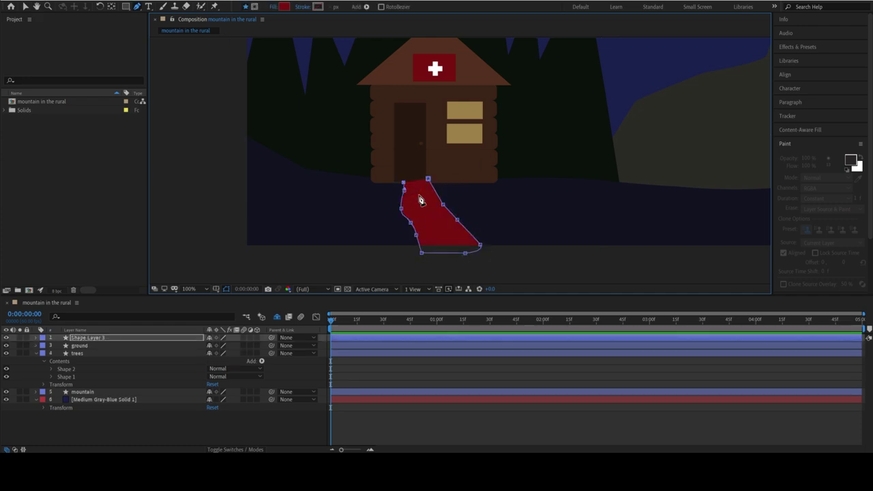
drag(403, 203, 398, 178)
- Sample a brown from the cabin for the path fill, undoing and redoing a stray point
alt+click(284, 7)
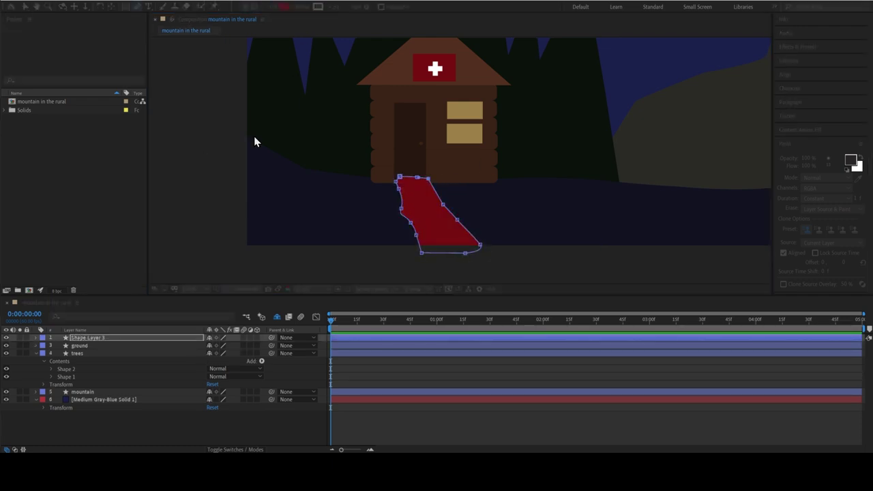
click(497, 161)
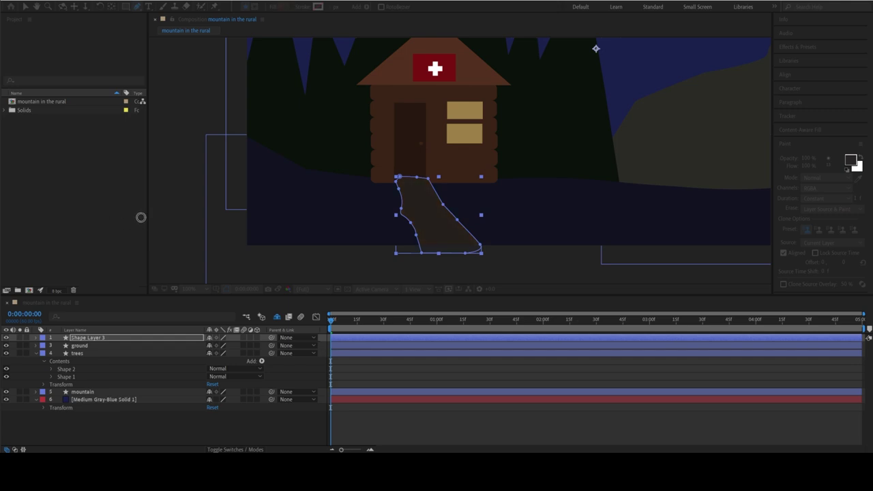
click(291, 127)
click(231, 174)
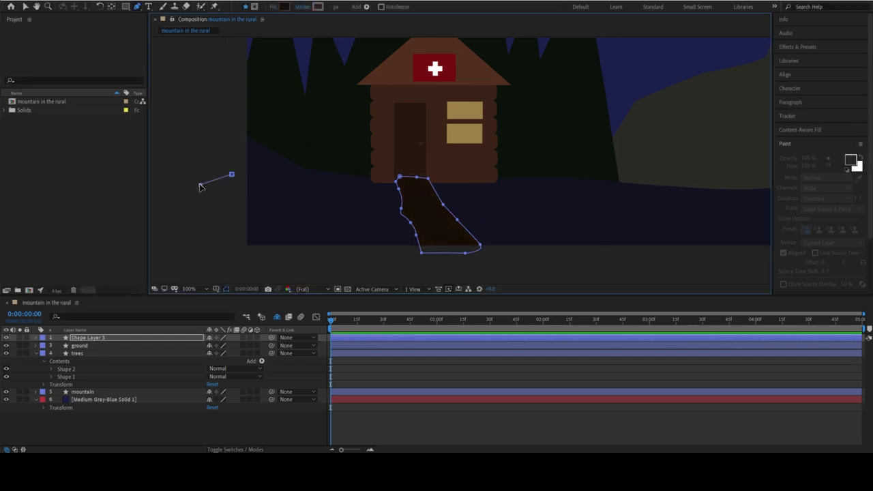
key(ctrl+z)
key(ctrl+z)
key(ctrl+z)
key(ctrl+z)
key(ctrl+z)
key(ctrl+z)
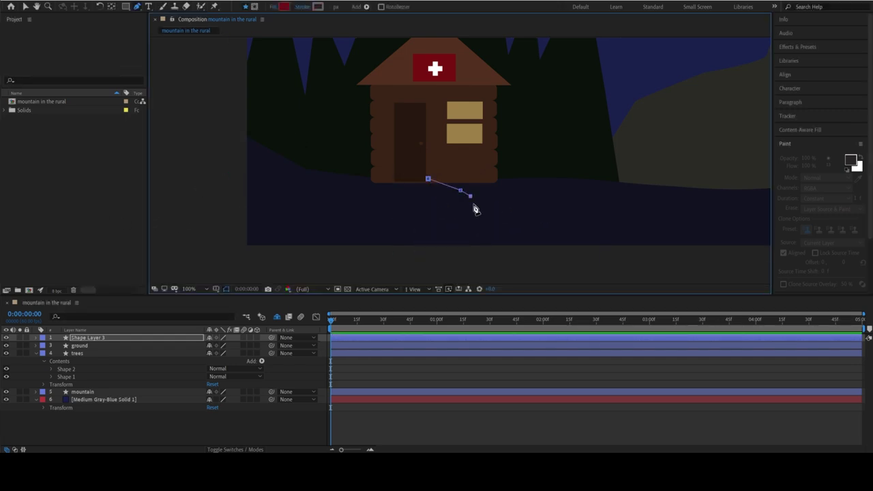
key(ctrl+shift+z)
key(ctrl+shift+z)
key(ctrl+shift+z)
key(ctrl+z)
key(ctrl+z)
key(ctrl+z)
key(ctrl+shift+z)
key(ctrl+shift+z)
key(ctrl+shift+z)
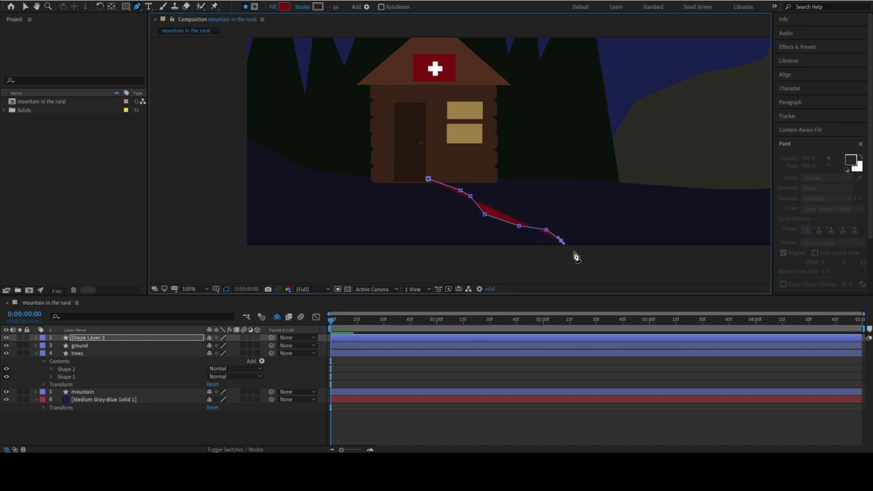
- Extend the path to widen toward the bottom edge and close it at the cabin door
click(574, 252)
click(497, 255)
click(487, 240)
click(450, 226)
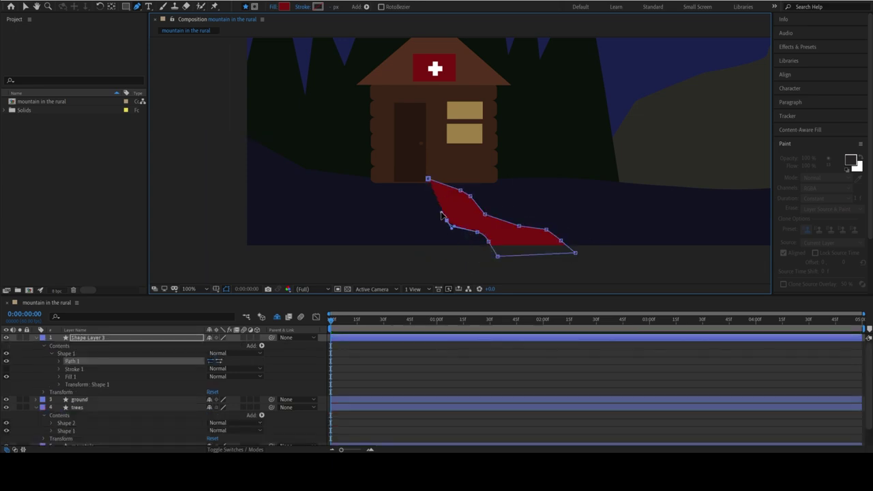
click(432, 196)
click(423, 191)
click(396, 181)
click(427, 179)
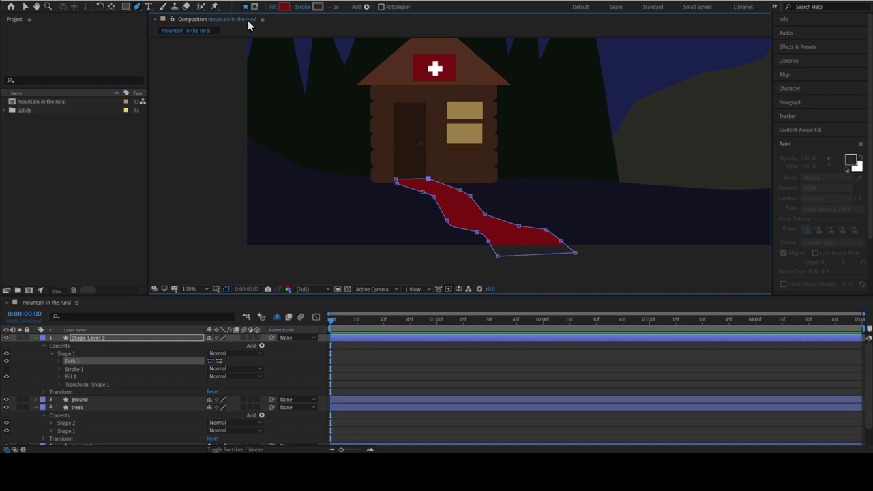
- Apply the brown fill, preview it, then undo the fill and the path
click(283, 6)
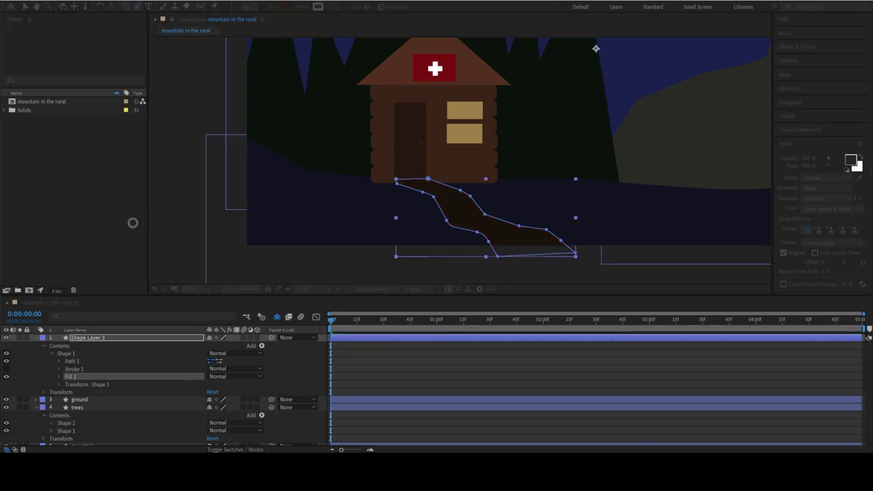
key(Return)
click(205, 121)
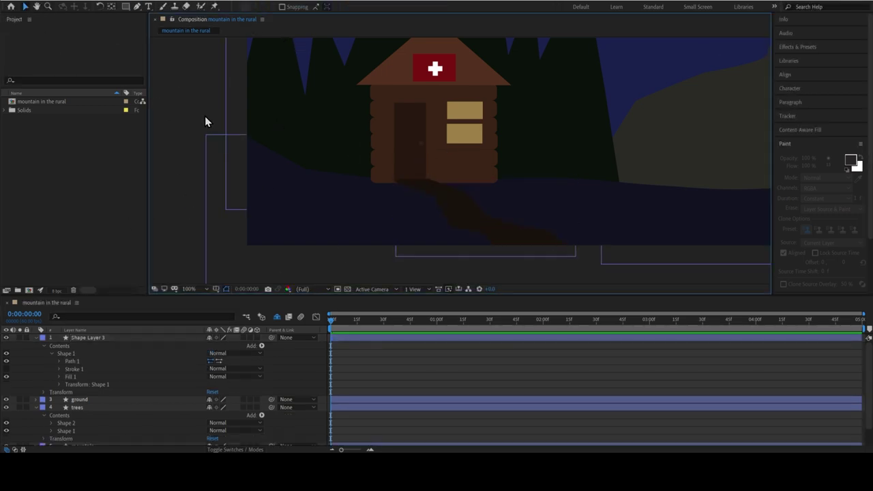
key(ctrl+z)
key(ctrl+z)
key(ctrl+z)
key(ctrl+z)
key(ctrl+z)
key(ctrl+z)
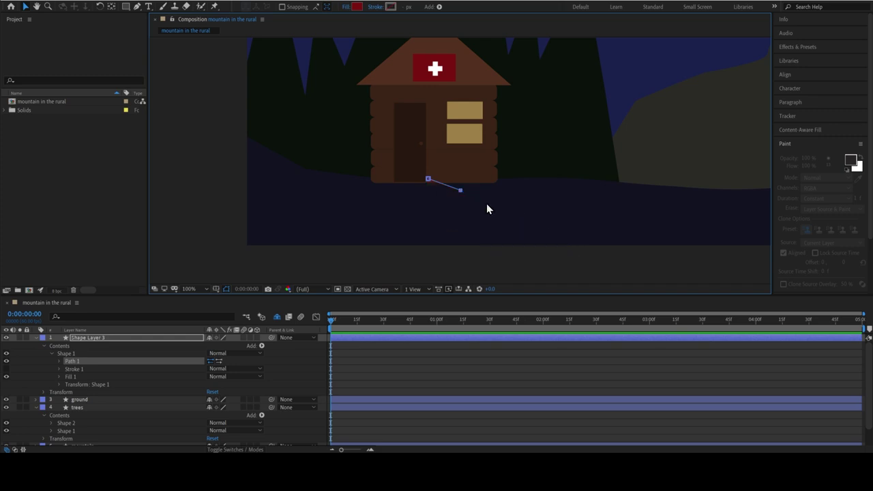
key(ctrl+z)
key(ctrl+z)
key(ctrl+z)
key(g)
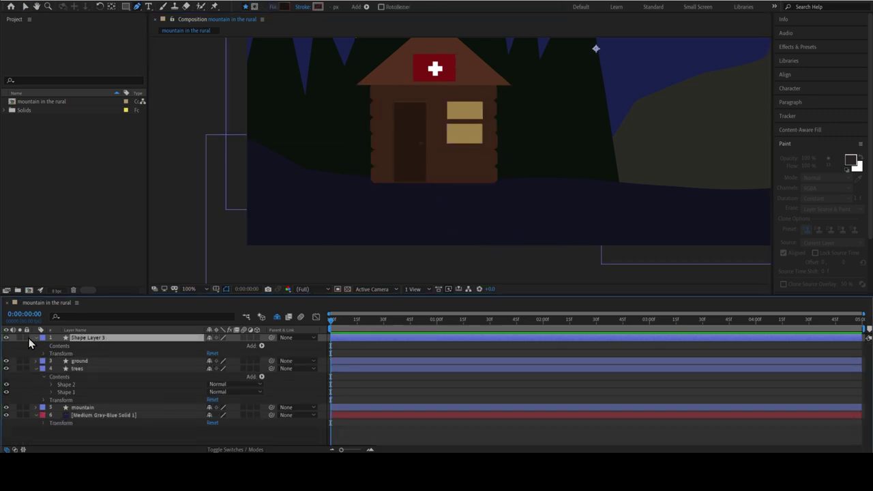
- Redraw the footpath from the cabin door down to the bottom edge, closing it at the door
key(comma)
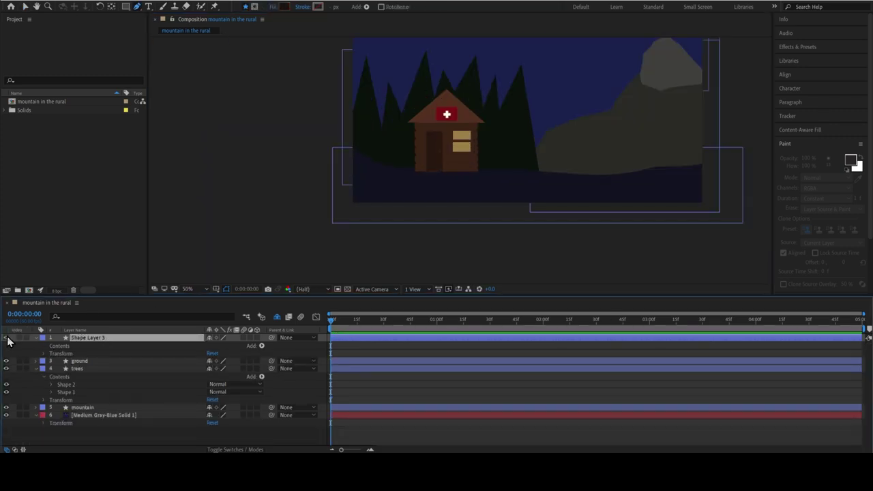
key(period)
click(423, 182)
click(451, 202)
click(498, 218)
click(558, 253)
click(520, 253)
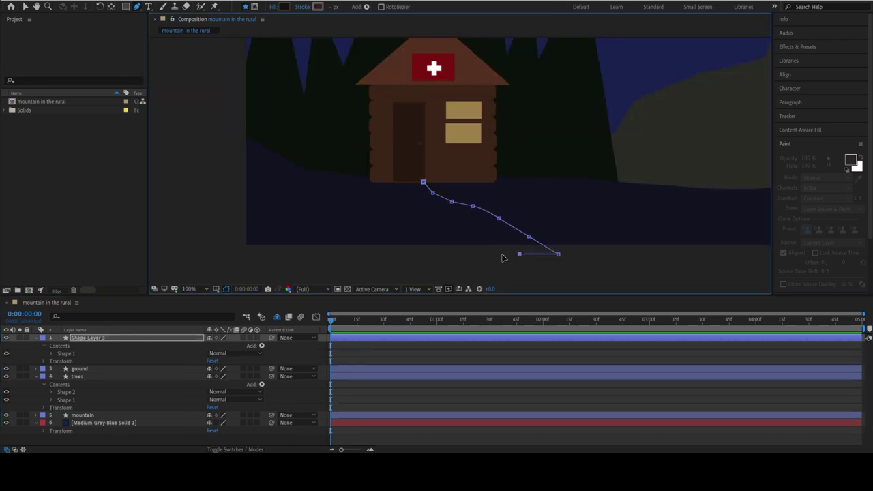
click(475, 255)
click(428, 247)
click(417, 228)
click(412, 210)
click(394, 183)
click(422, 182)
- Preview the finished footpath in the whole composition and rename Shape Layer 3
key(v)
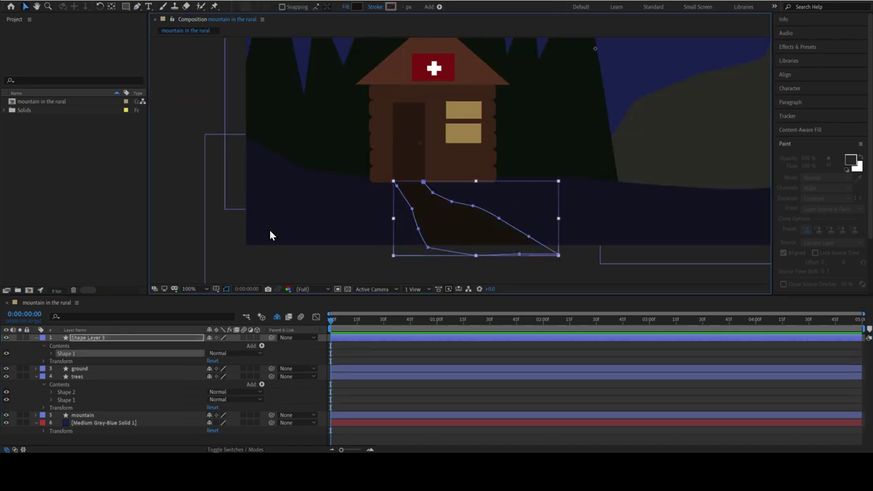
click(233, 279)
key(period)
key(comma)
key(comma)
key(comma)
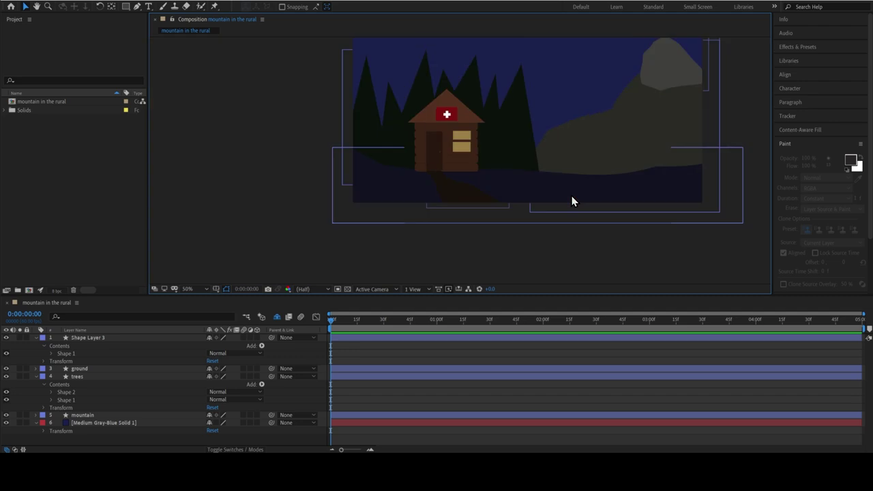
click(87, 338)
key(Return)
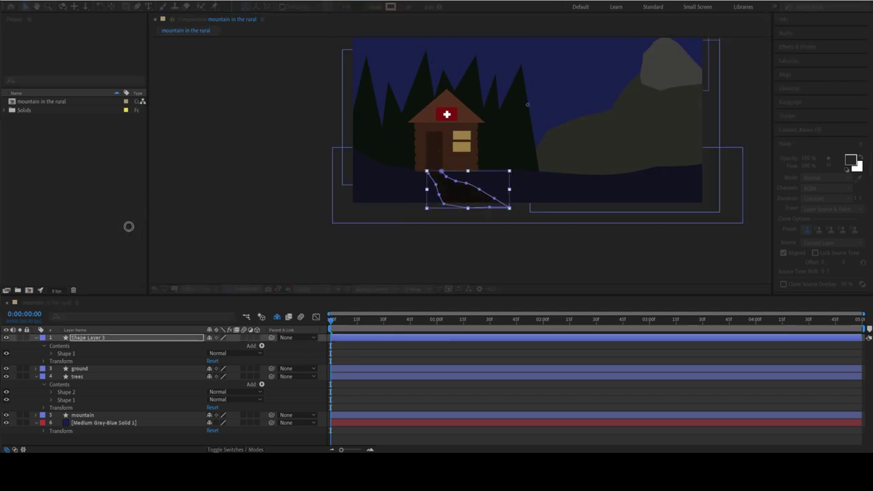
click(277, 127)
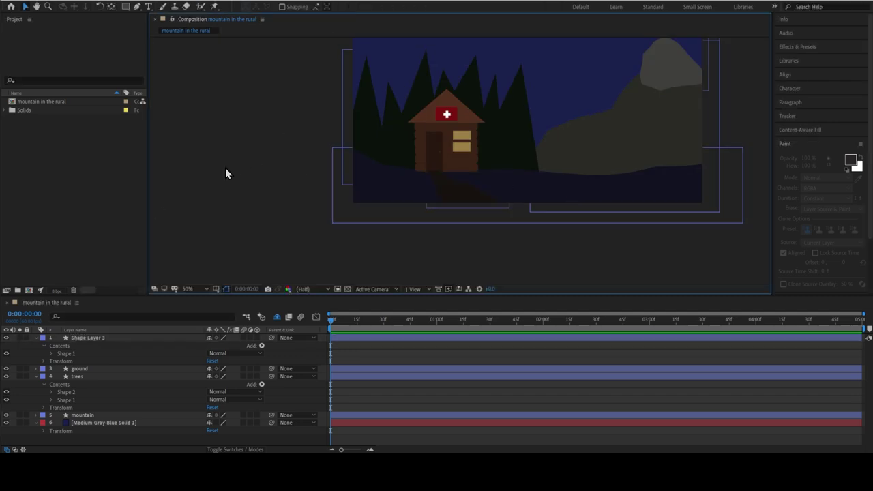
click(456, 187)
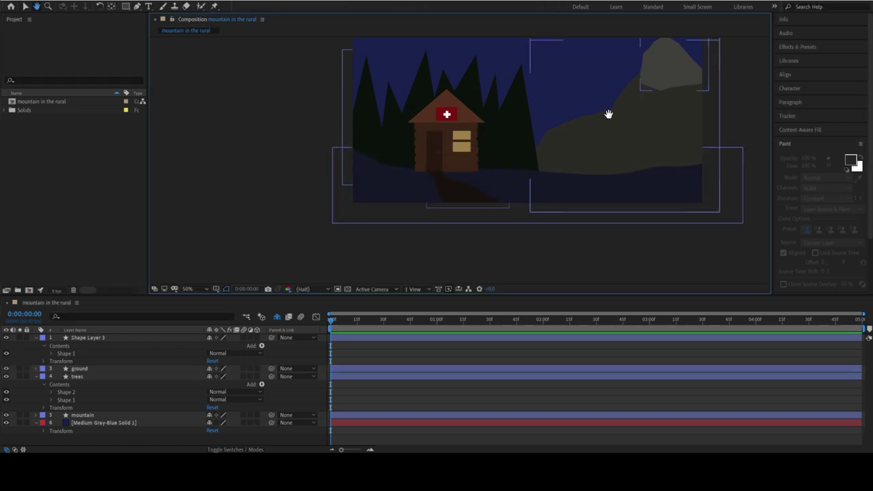
- With the Ellipse tool, draw nine small star circles across the sky above the trees
scroll(610, 113, up, 3)
key(q)
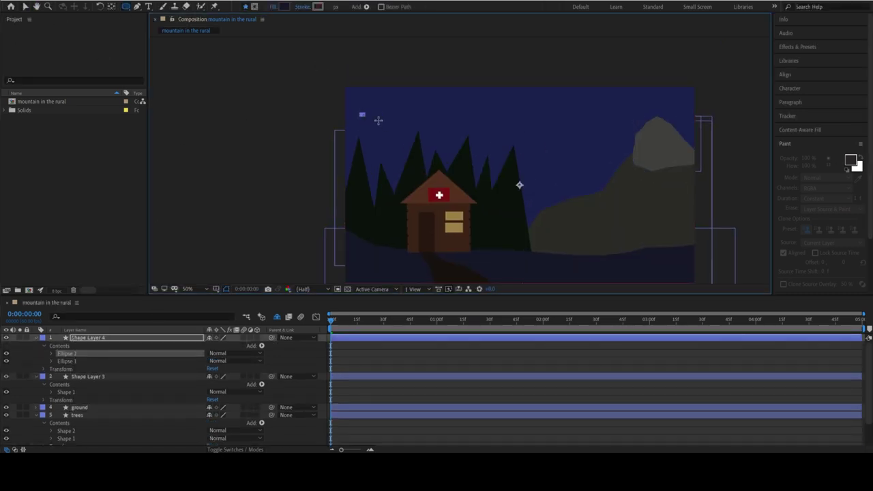
mouse_move(370, 104)
mouse_down()
mouse_move(377, 121)
mouse_move(421, 121)
mouse_move(438, 110)
mouse_move(378, 122)
mouse_up()
drag(382, 140, 387, 144)
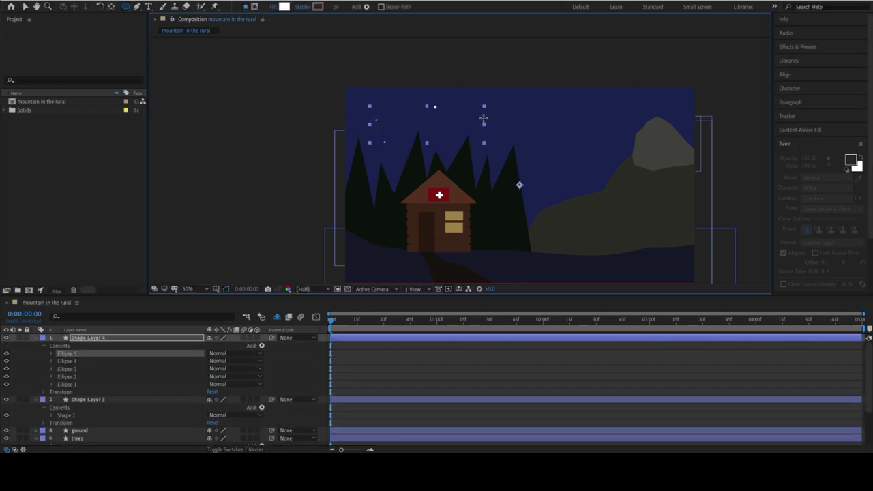
drag(482, 116, 485, 120)
drag(502, 151, 506, 155)
drag(553, 122, 558, 128)
drag(629, 102, 634, 107)
drag(584, 108, 589, 112)
drag(606, 152, 610, 156)
drag(556, 188, 560, 191)
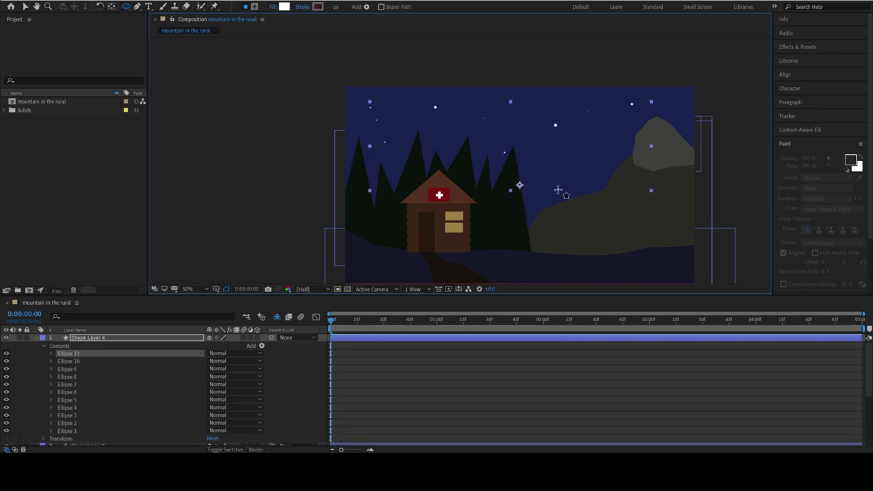
- Scatter ten more small stars through the upper sky and toward the mountain
drag(677, 114, 682, 117)
drag(546, 91, 550, 95)
drag(452, 87, 456, 91)
drag(399, 86, 403, 90)
drag(406, 121, 409, 126)
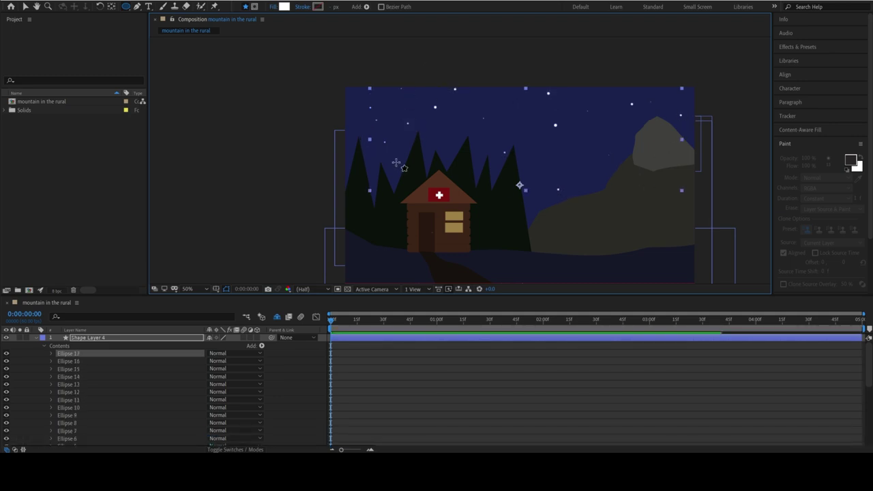
drag(394, 161, 398, 166)
drag(574, 183, 579, 187)
drag(557, 145, 560, 148)
drag(531, 204, 535, 208)
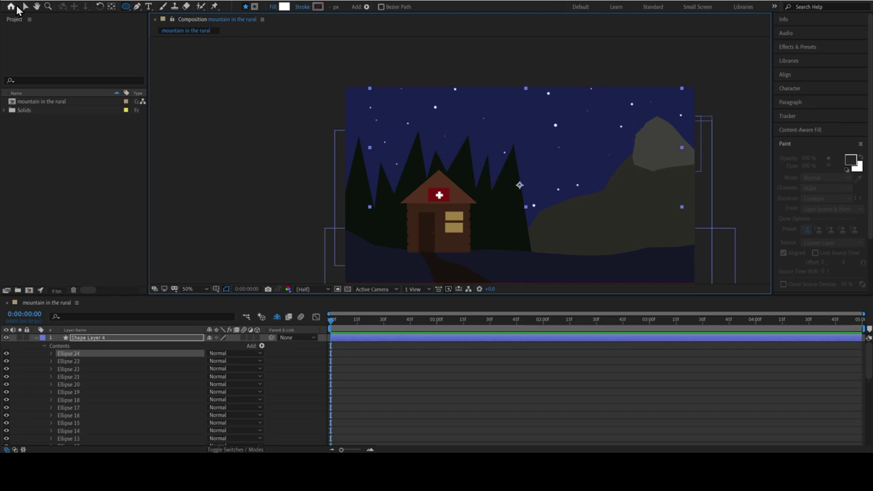
click(24, 7)
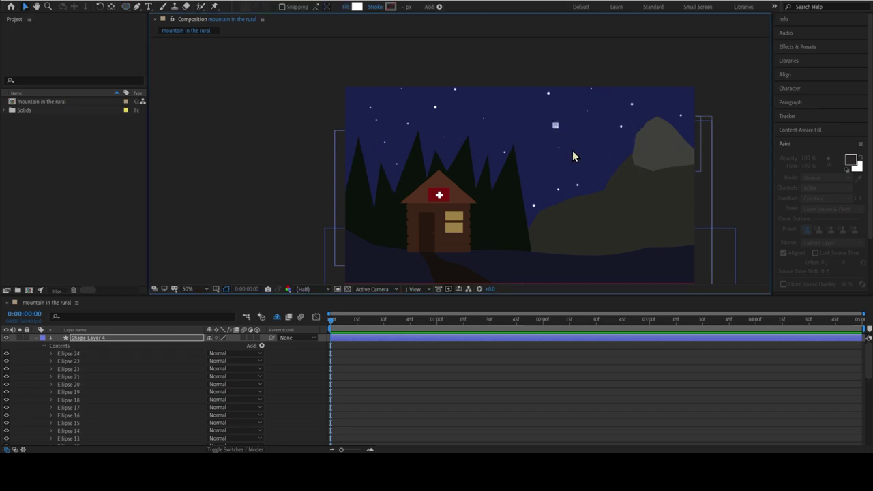
click(126, 7)
drag(577, 191, 581, 193)
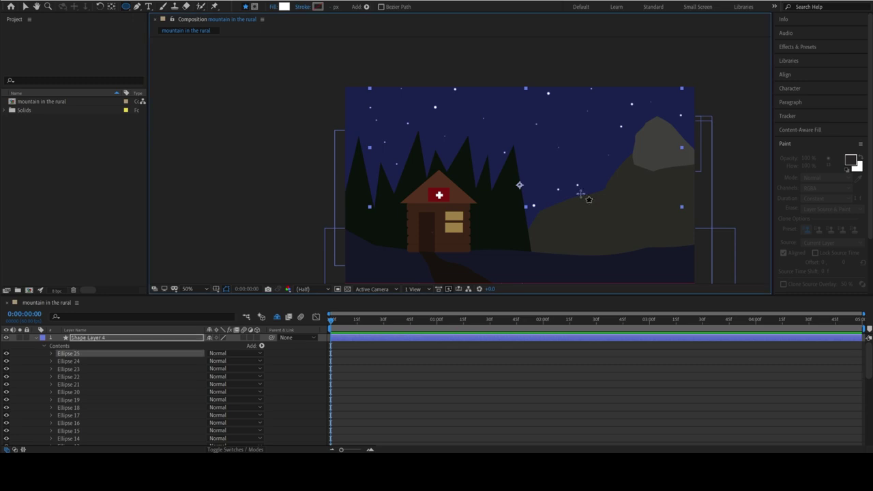
key(v)
click(622, 221)
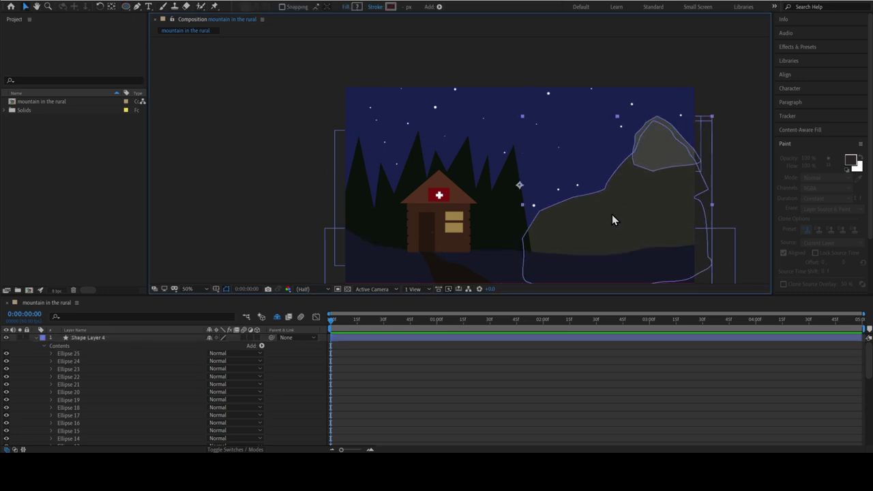
double_click(609, 239)
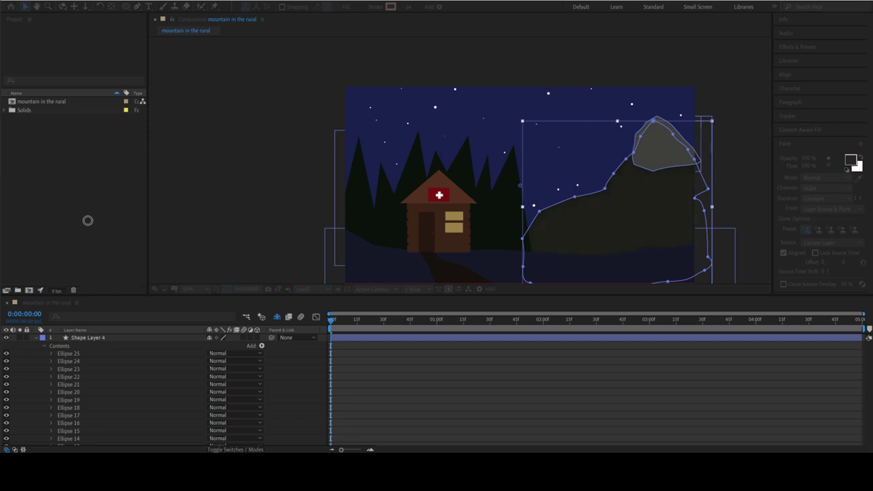
click(236, 156)
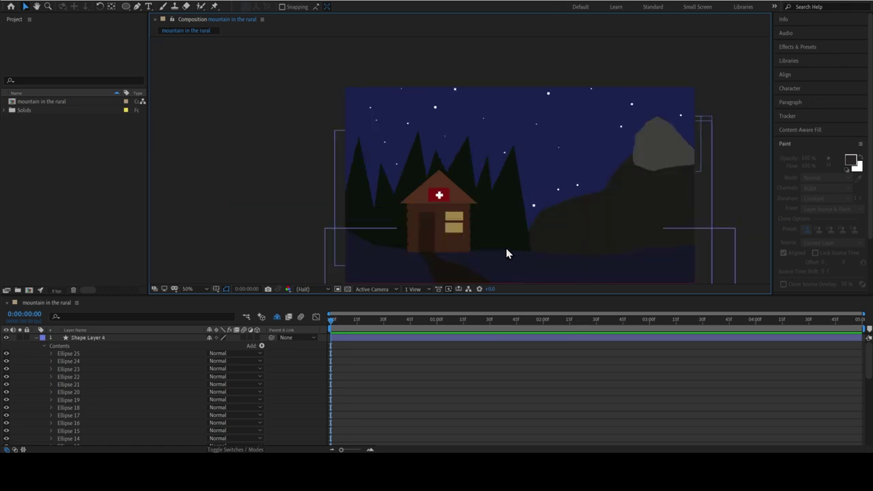
click(558, 191)
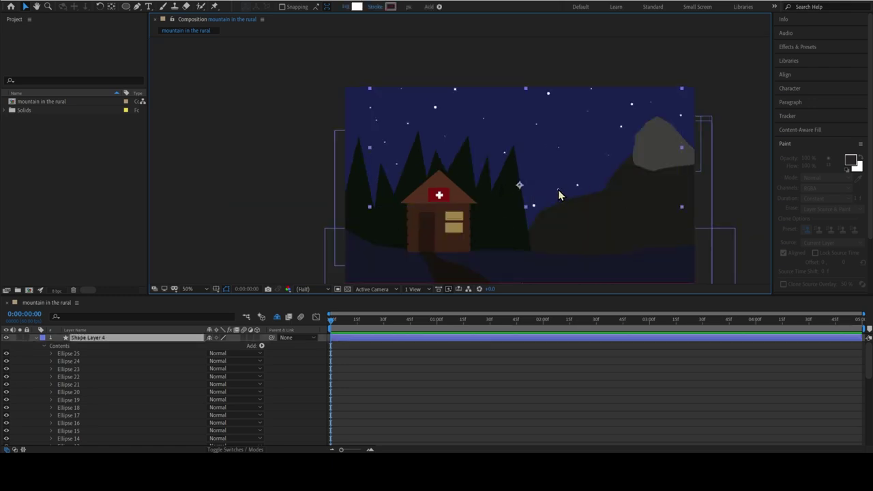
scroll(558, 191, up, 2)
click(657, 219)
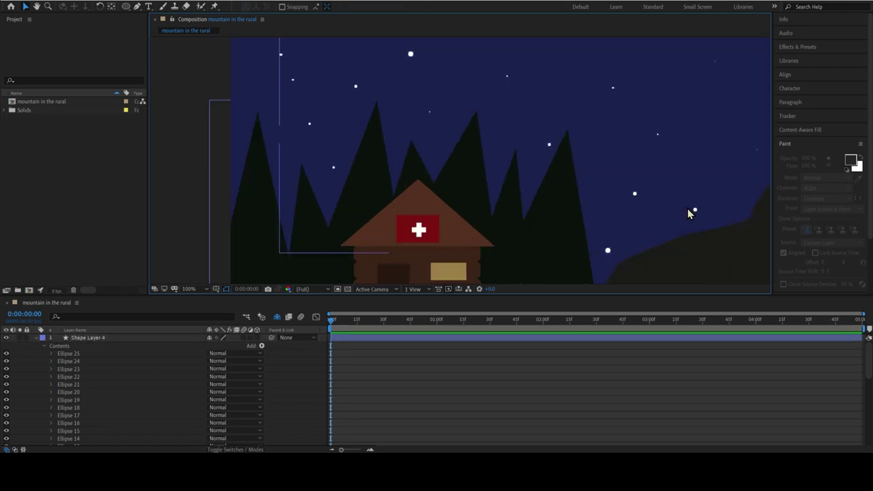
scroll(689, 213, down, 3)
click(573, 192)
click(717, 240)
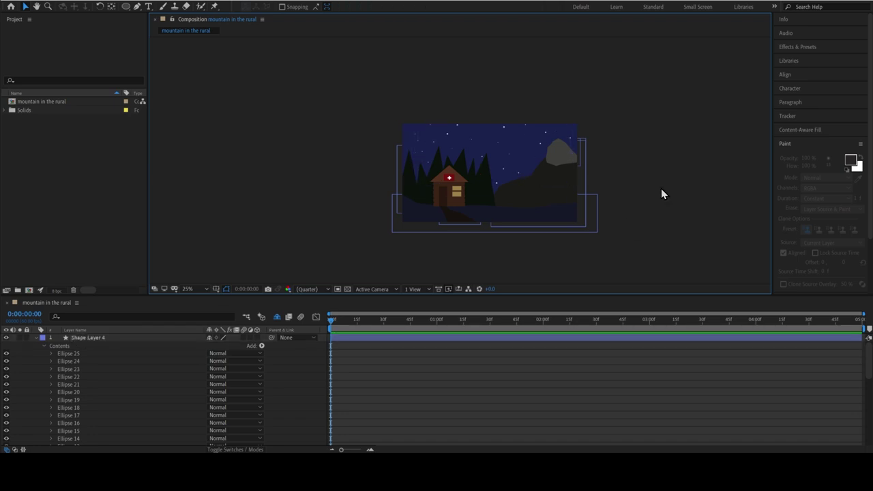
key(period)
key(period)
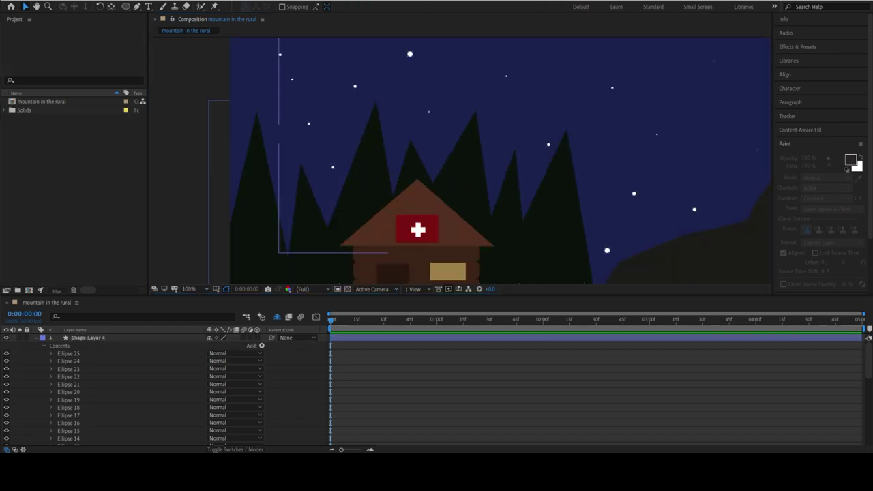
click(136, 340)
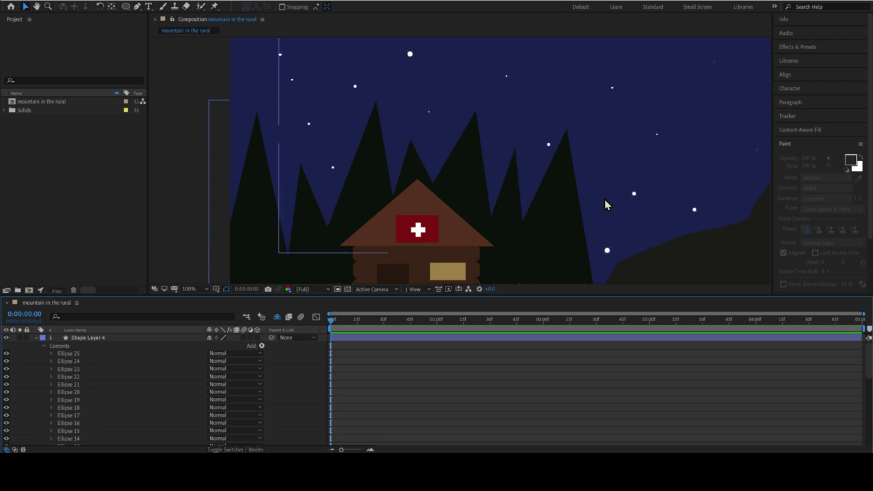
scroll(604, 200, down, 2)
click(126, 6)
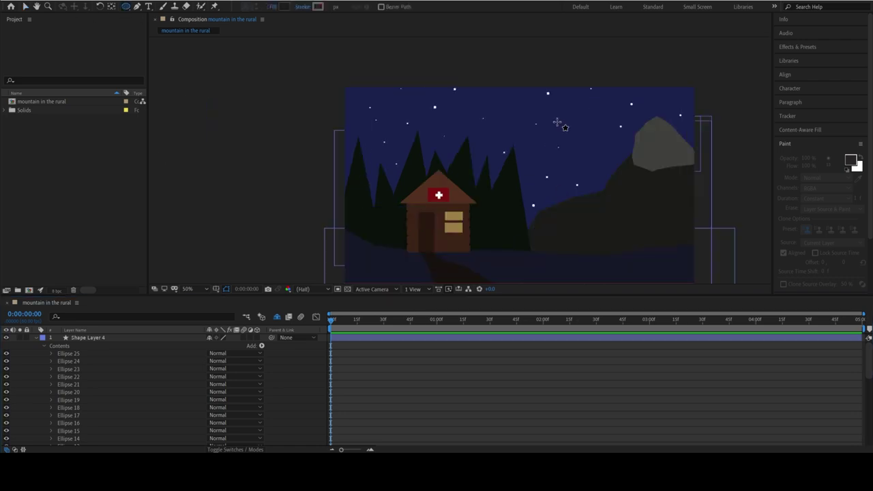
- Draw a white circle and an overlapping ellipse in the sky to form the crescent
click(420, 131)
drag(561, 119, 588, 145)
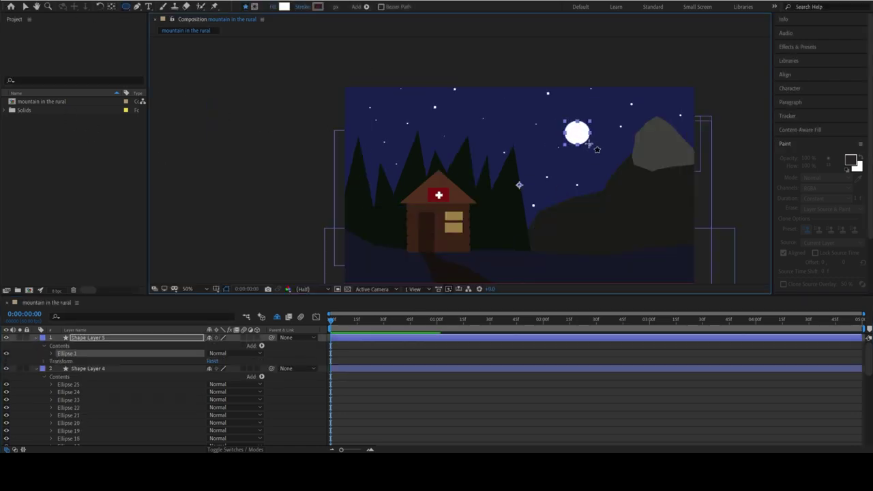
key(ctrl+z)
mouse_move(553, 120)
mouse_down()
mouse_move(574, 142)
mouse_move(593, 134)
mouse_move(560, 133)
mouse_up()
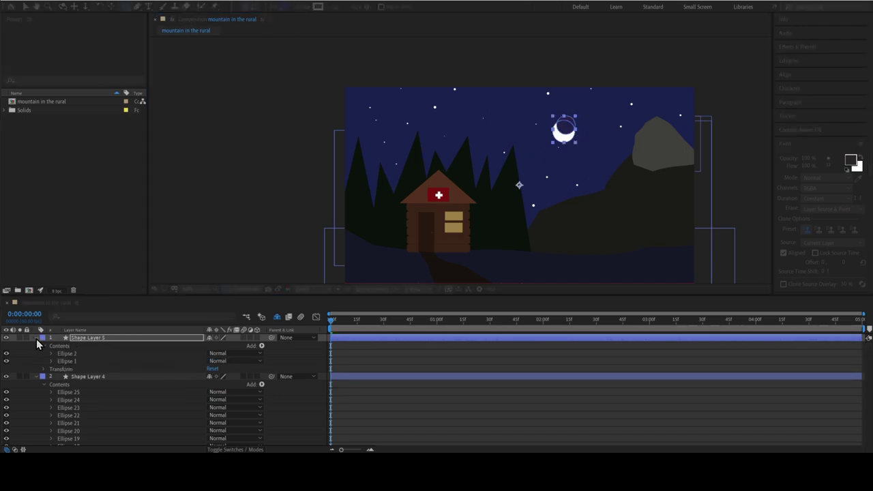
- Rotate the moon to about 31° and move its anchor point onto the moon
key(r)
drag(232, 347, 250, 347)
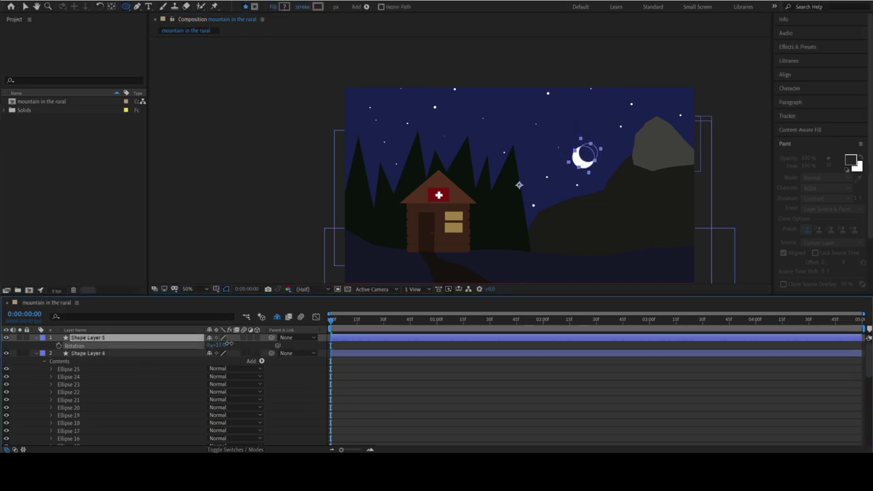
key(y)
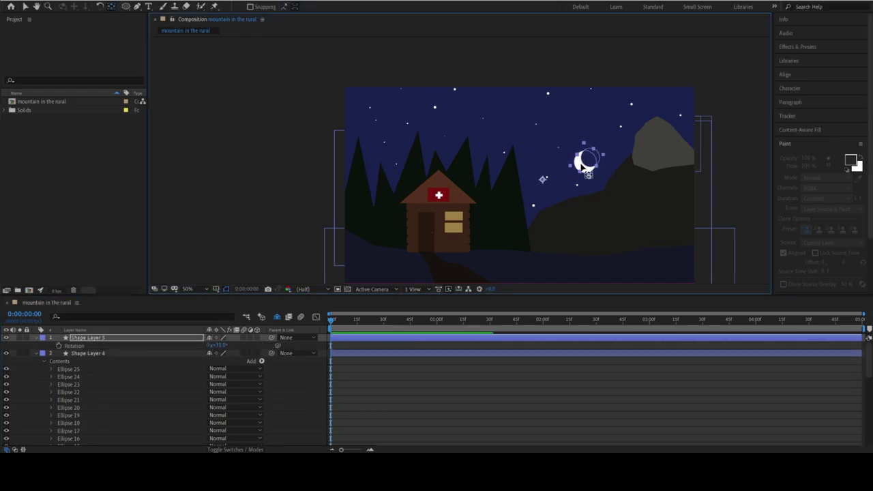
mouse_move(580, 158)
mouse_down()
mouse_move(595, 167)
mouse_move(383, 120)
mouse_move(569, 120)
mouse_up()
click(91, 347)
key(v)
click(280, 156)
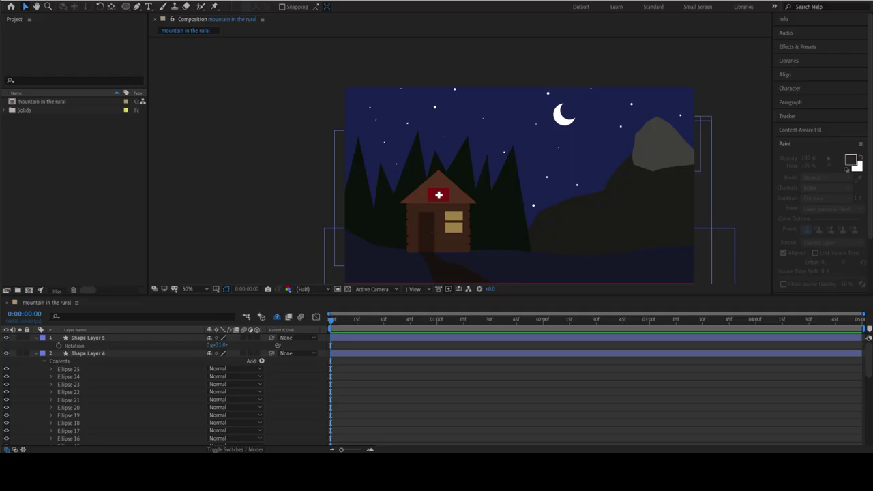
click(78, 165)
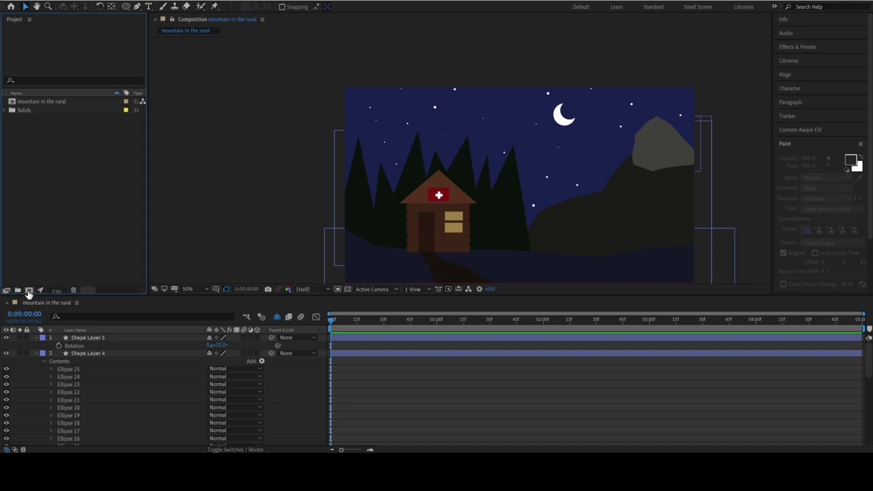
- Create the 'fire work' composition and draw a vertical two-point line upward from the centre
click(29, 291)
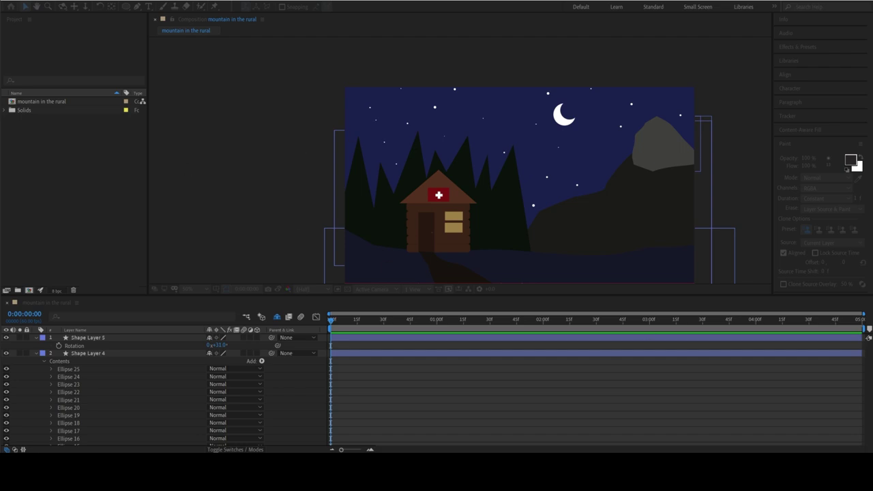
key(Return)
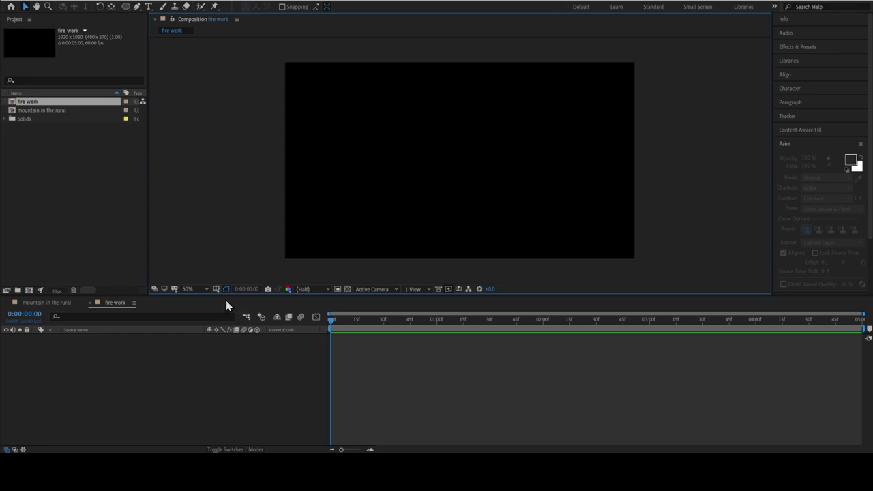
scroll(459, 182, up, 7)
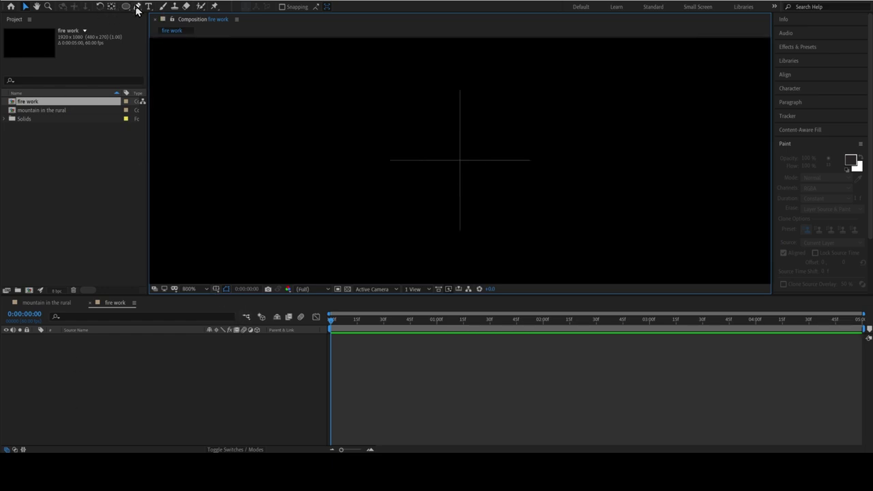
click(136, 6)
click(461, 160)
click(460, 90)
key(v)
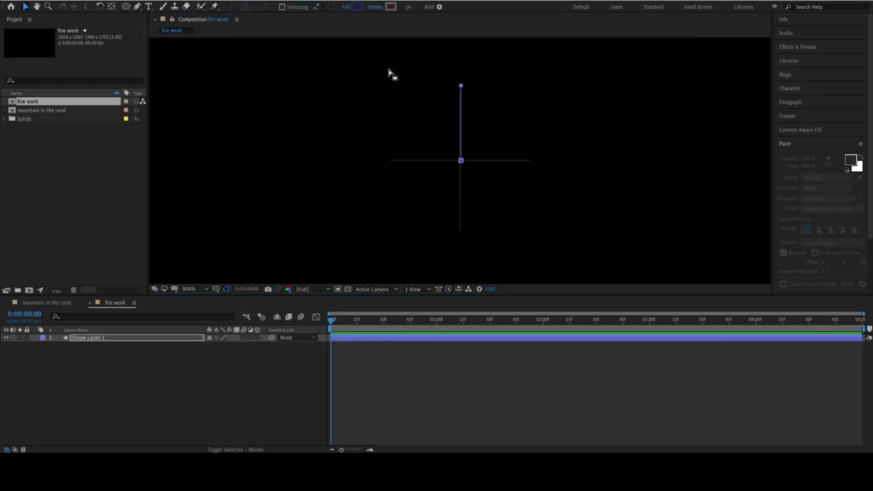
- Give the line a white stroke 5 px wide
key(period)
click(364, 7)
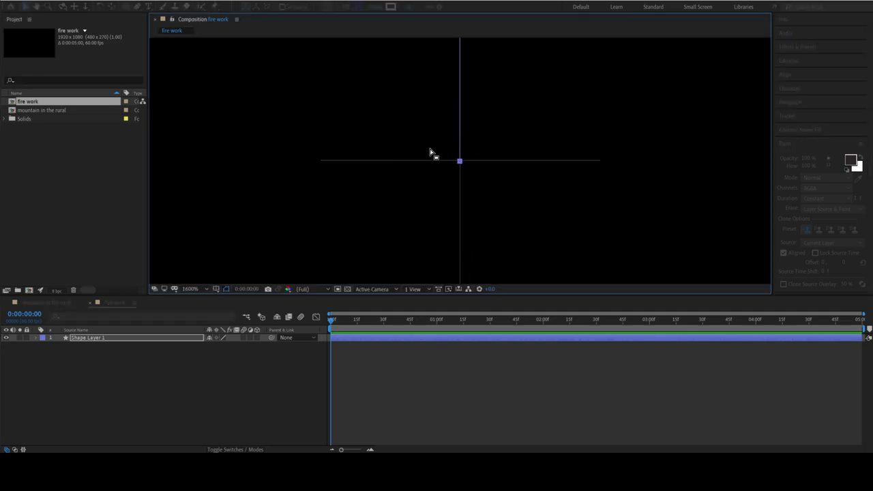
click(406, 7)
text(5)
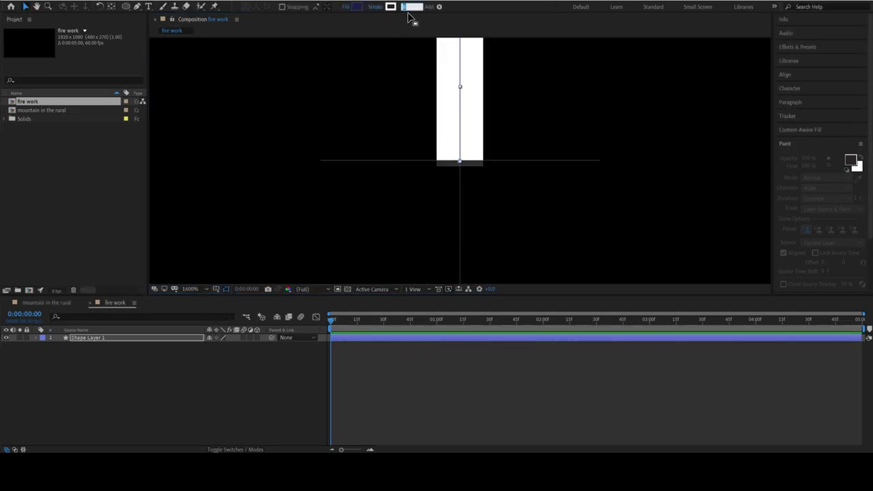
key(Return)
key(comma)
key(comma)
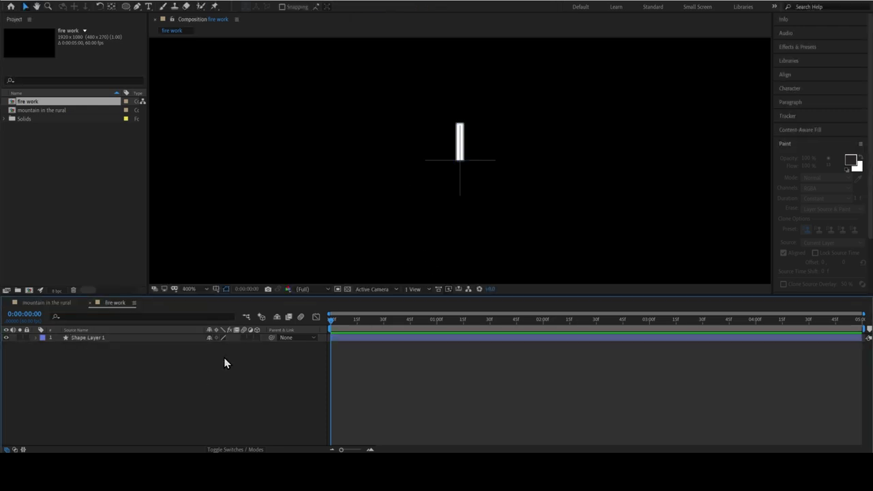
click(121, 341)
- Add a Repeater to the line's shape layer and set it to 8 copies
click(37, 339)
click(261, 346)
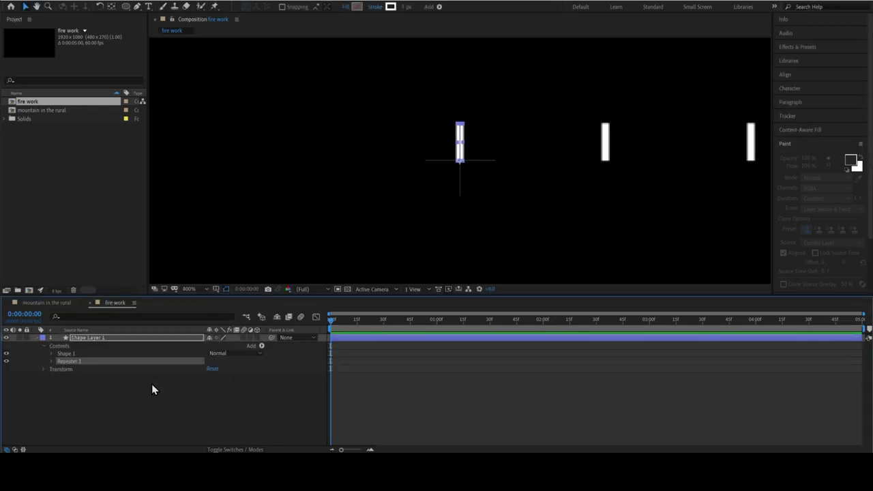
scroll(429, 245, down, 4)
click(51, 360)
click(209, 369)
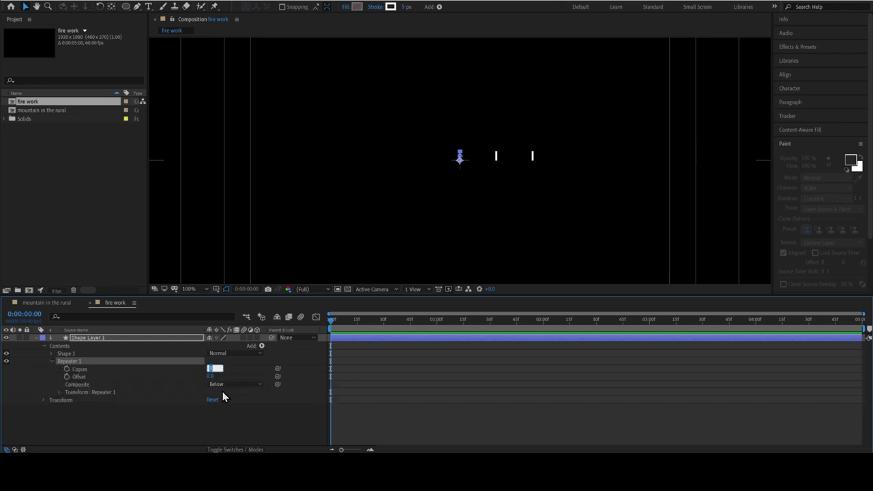
text(8)
key(Return)
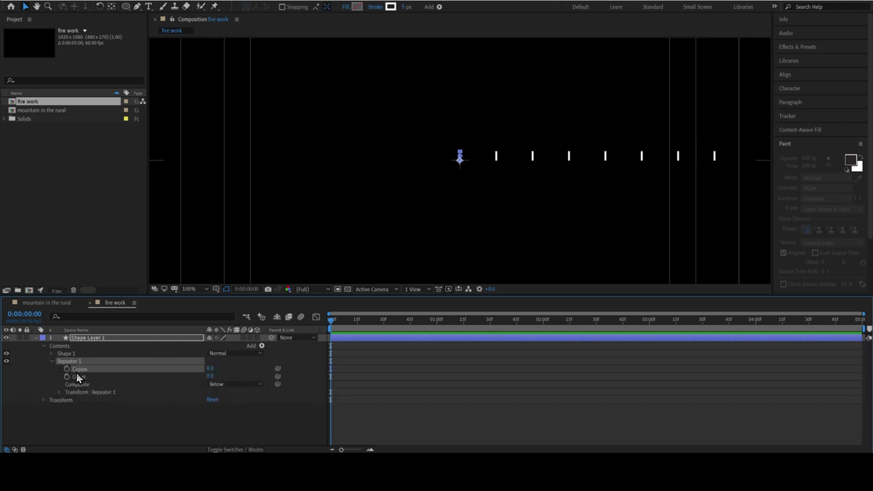
- Stack the repeated copies with 45° rotation, scrub the timeline, and enlarge the Timeline panel
click(59, 392)
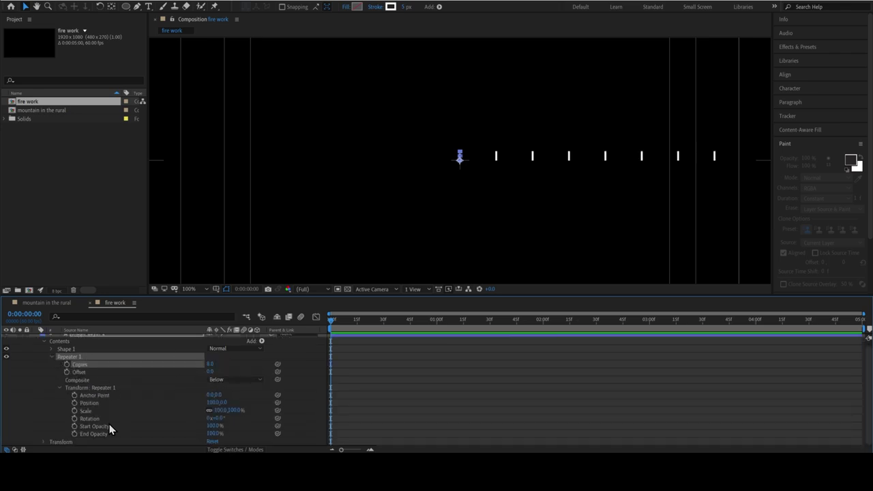
click(219, 419)
key(Escape)
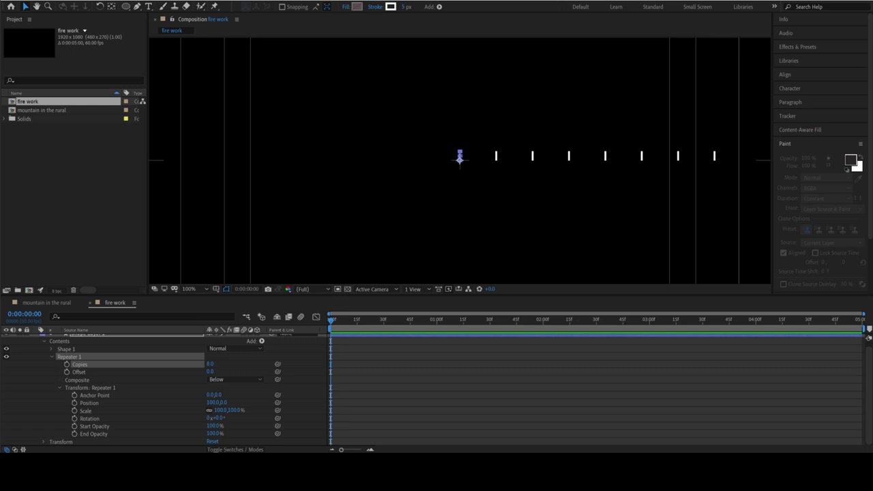
mouse_move(212, 403)
mouse_down()
mouse_move(189, 401)
mouse_move(238, 416)
mouse_up()
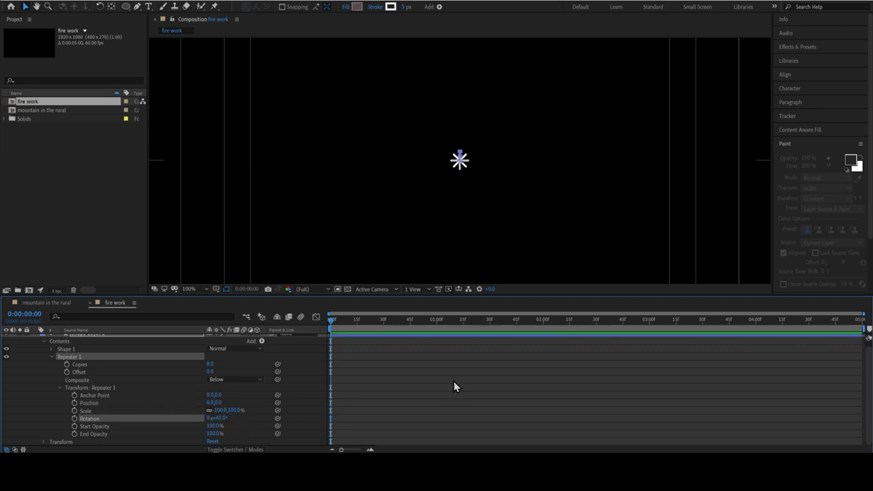
key(period)
key(period)
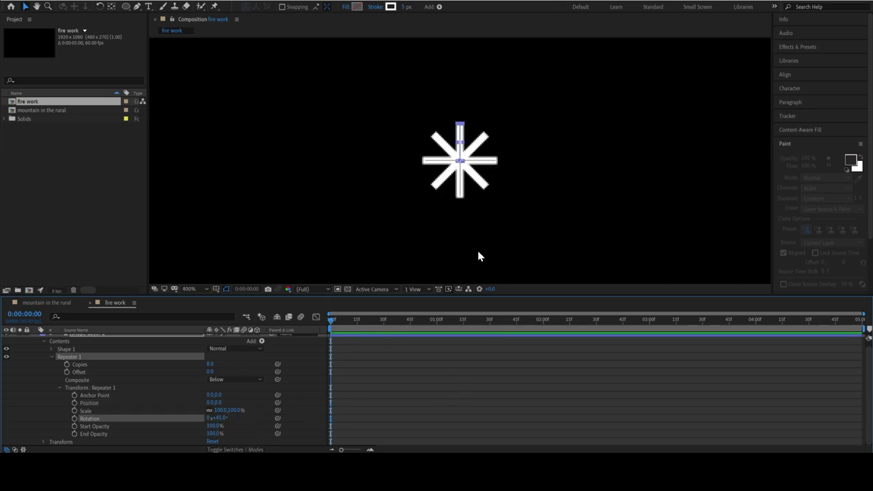
drag(355, 331, 545, 327)
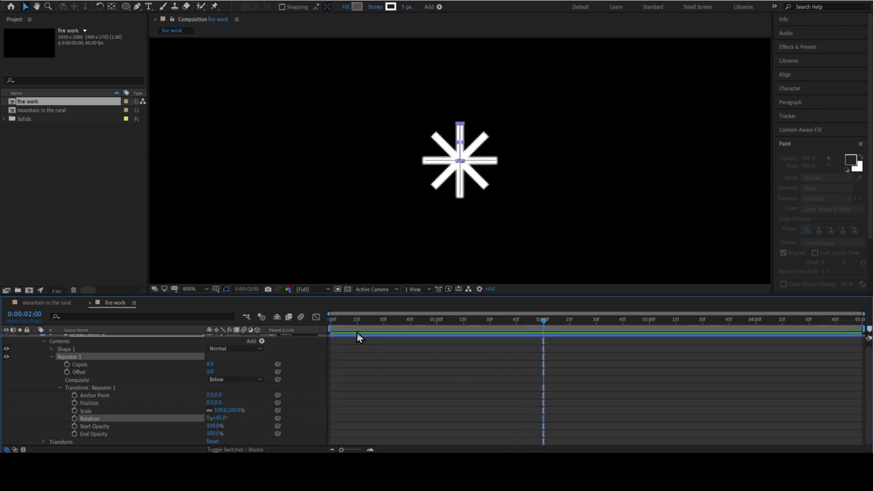
click(339, 326)
drag(338, 326, 312, 327)
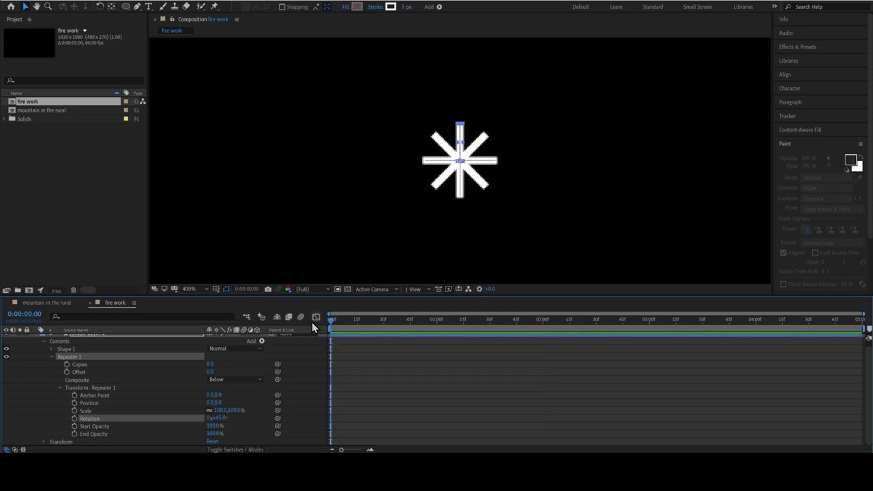
click(53, 349)
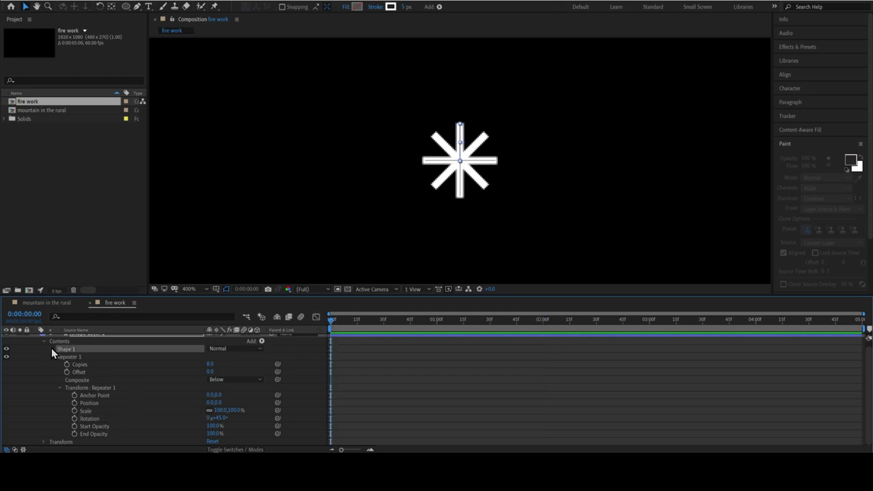
click(89, 418)
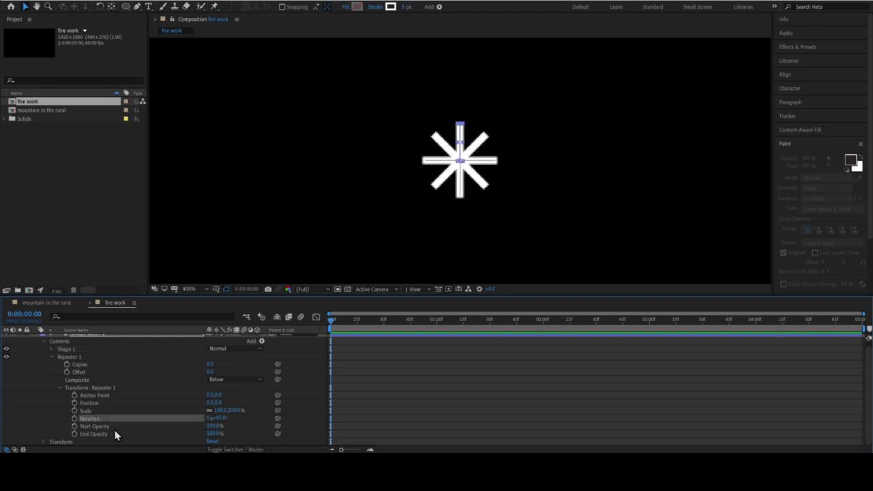
drag(341, 296, 376, 250)
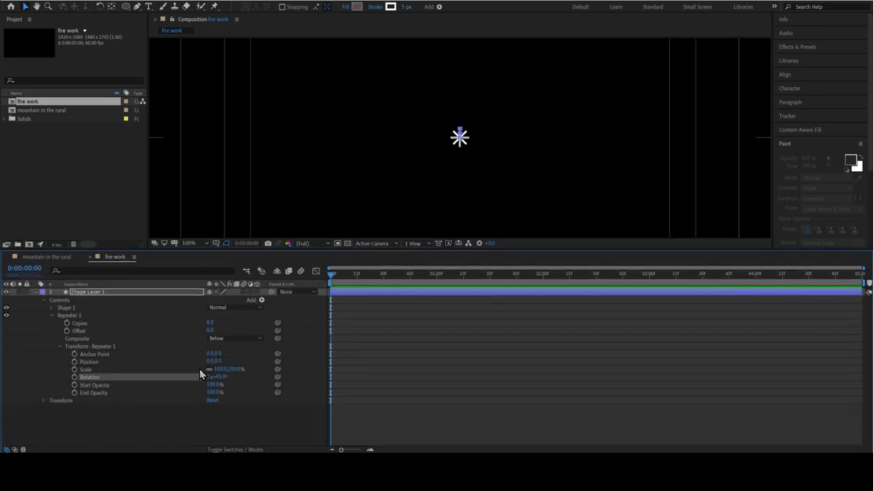
- Drag Shape 1's Position to (0, -224) and move the playhead to about 1 second
click(51, 308)
click(59, 339)
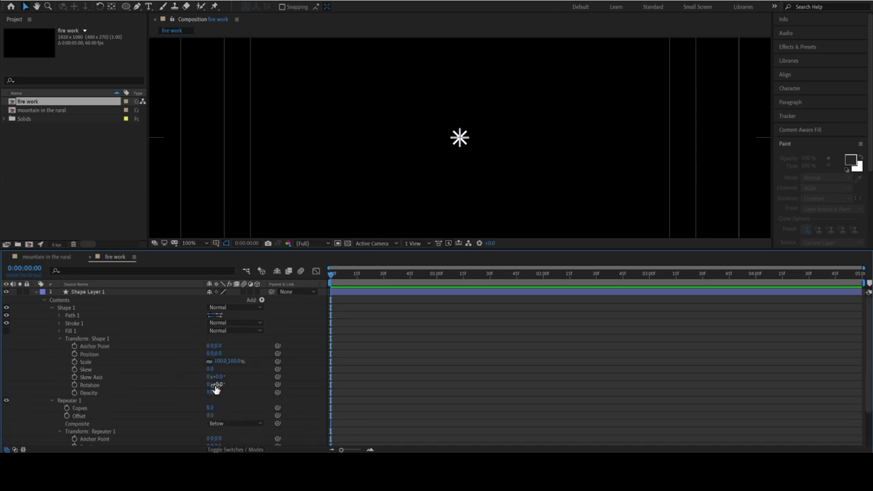
click(210, 354)
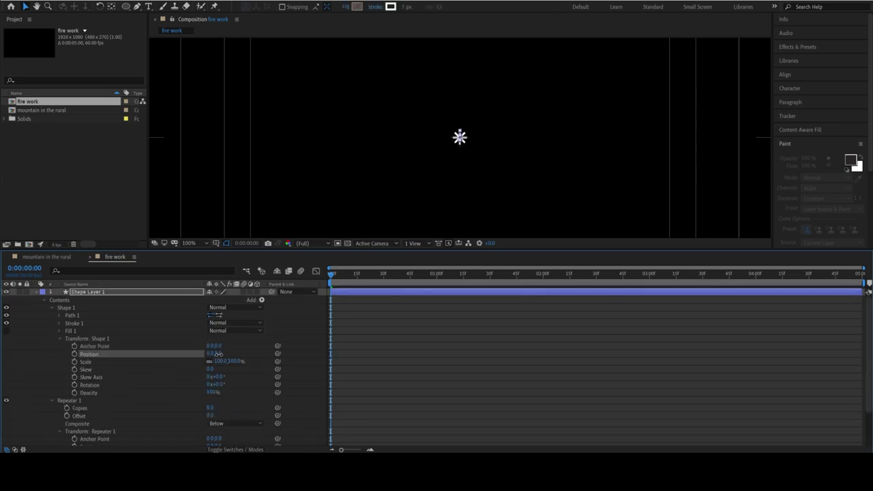
drag(217, 353, 92, 383)
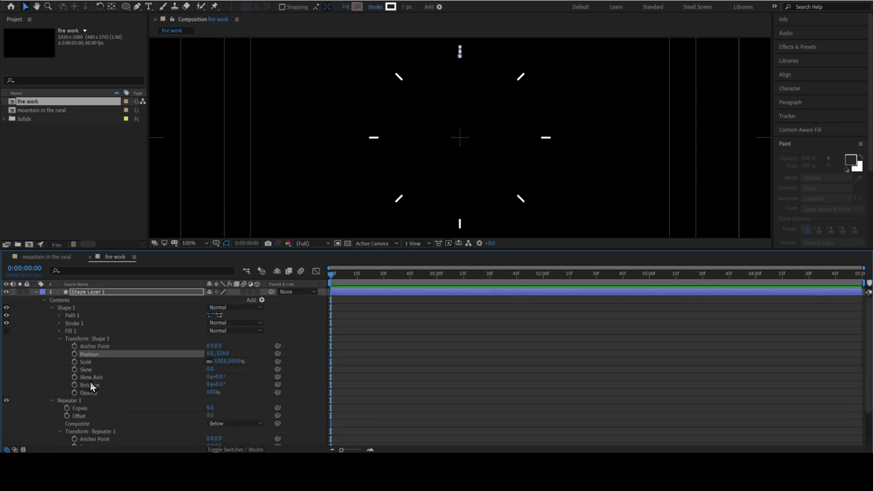
click(439, 276)
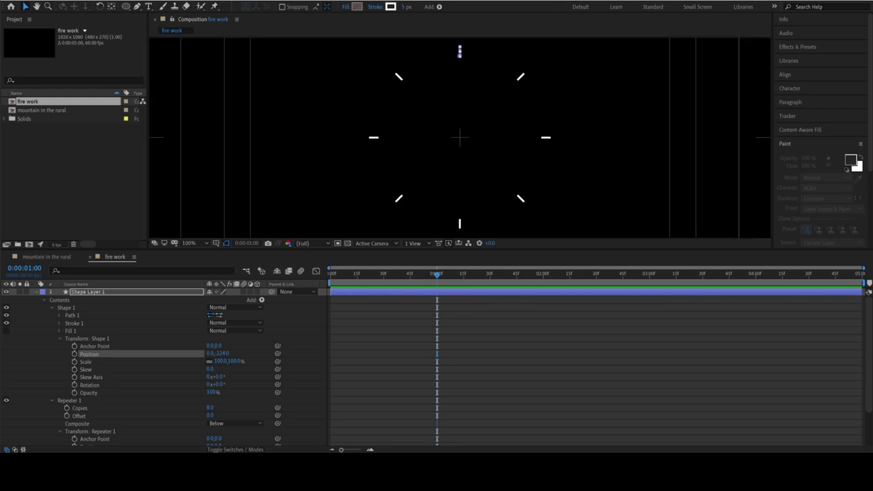
mouse_move(436, 274)
mouse_down()
mouse_move(418, 293)
mouse_move(436, 289)
mouse_up()
- Key Position and Opacity at 1 second, with Opacity 0% at 0:00 and 1:00 and full by frame 9
click(74, 354)
click(74, 392)
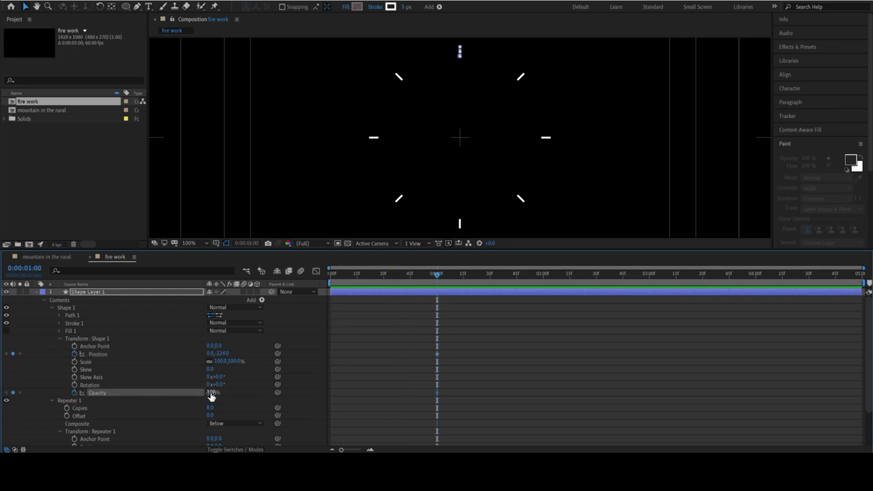
drag(211, 396, 194, 396)
key(Home)
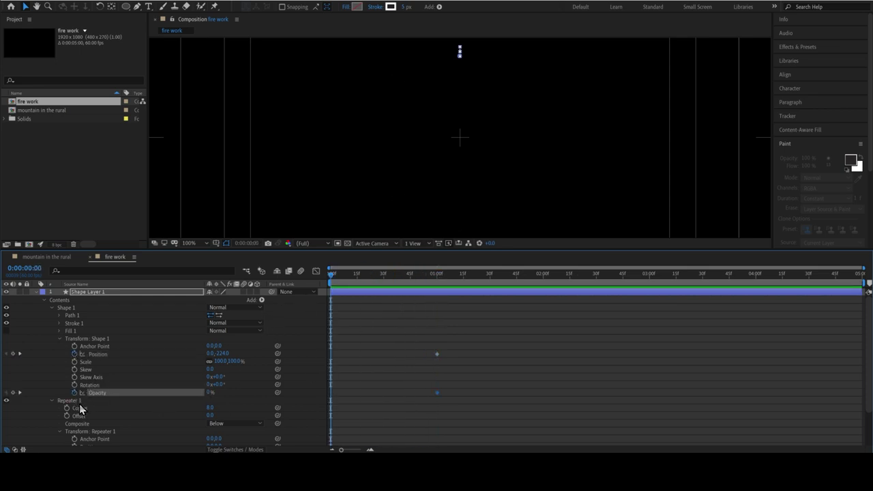
click(13, 392)
drag(332, 274, 347, 274)
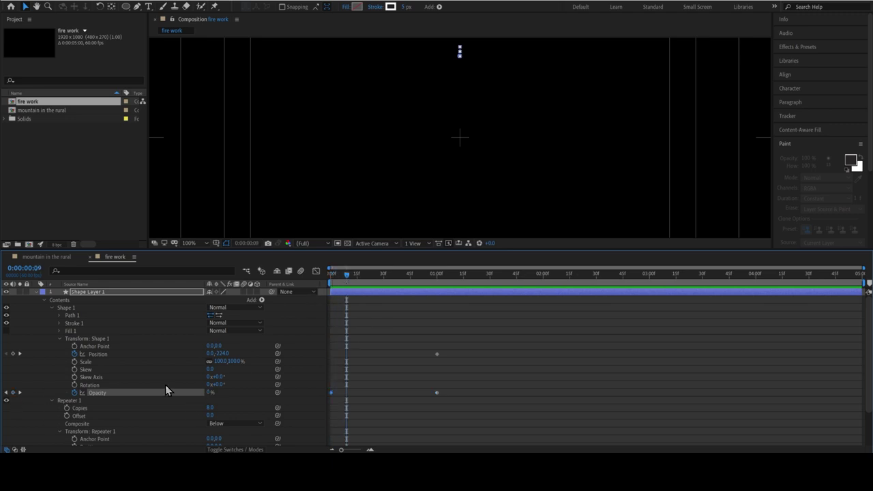
mouse_move(211, 393)
mouse_down()
mouse_move(239, 393)
mouse_move(194, 393)
mouse_up()
key(space)
key(space)
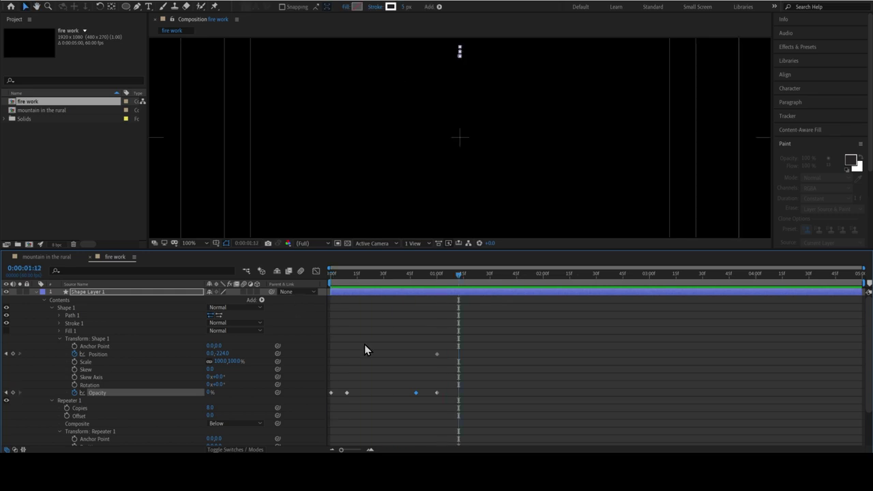
key(Home)
- Start the rays near the centre with Position (0.0, 15.0) at 0 seconds, checking the burst
mouse_move(219, 353)
mouse_down()
mouse_move(173, 362)
mouse_move(392, 363)
mouse_up()
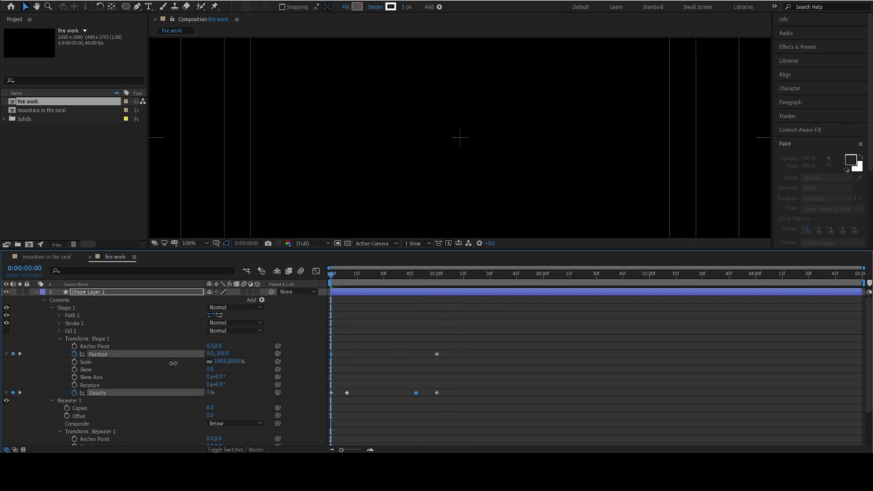
scroll(509, 137, up, 4)
scroll(508, 136, up, 1)
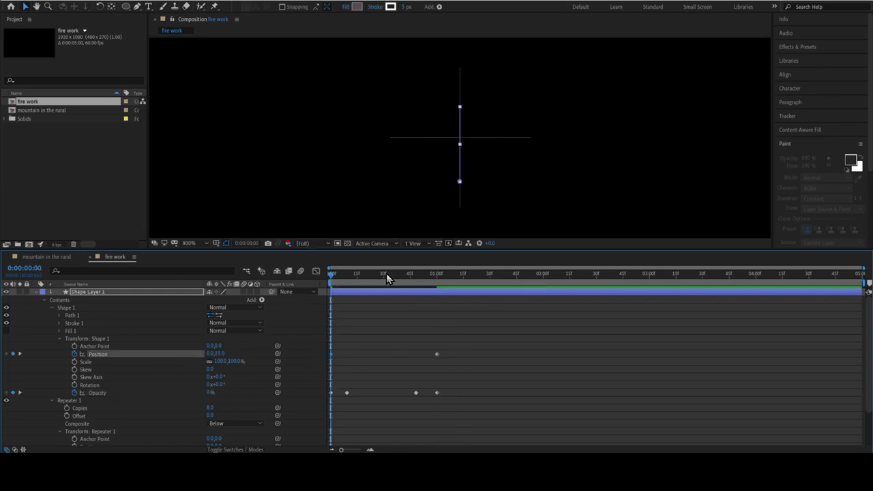
mouse_move(385, 277)
mouse_down()
mouse_move(341, 306)
mouse_move(321, 293)
mouse_up()
drag(216, 354, 221, 351)
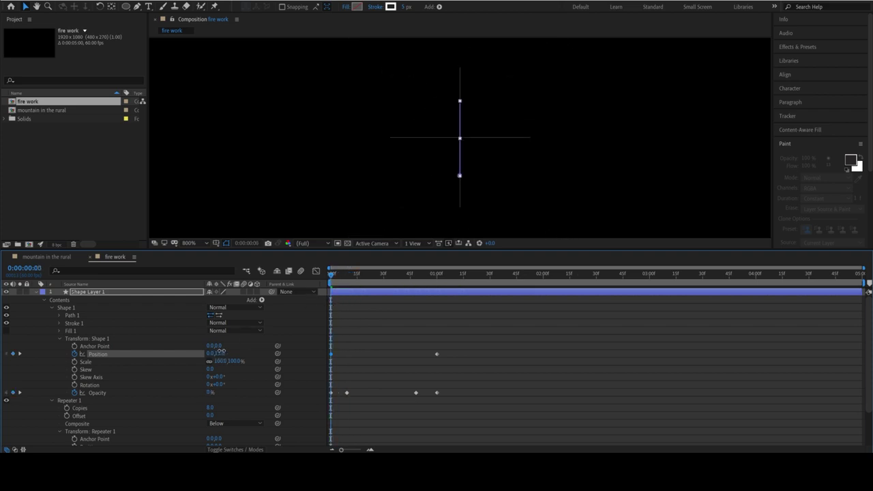
drag(363, 273, 449, 273)
- Limit the preview to the burst and give the Position keyframes a strong ease-out in the Graph Editor
scroll(489, 222, down, 12)
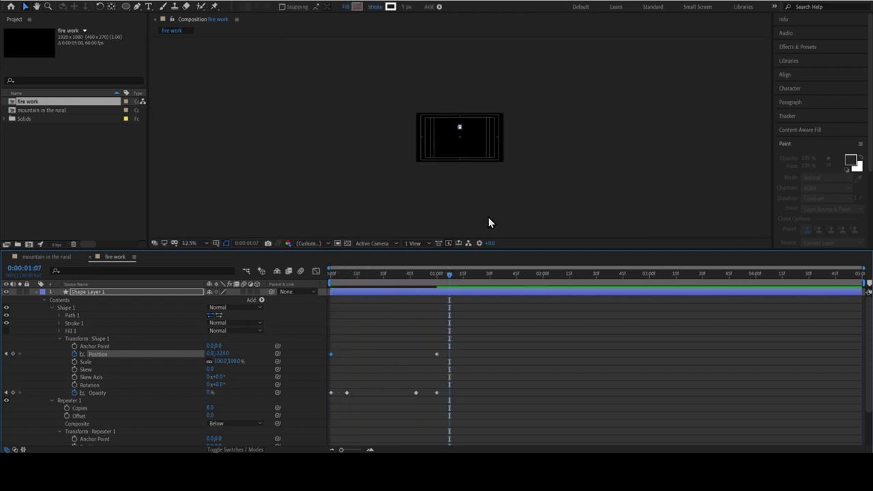
scroll(489, 222, up, 4)
drag(862, 281, 458, 281)
key(space)
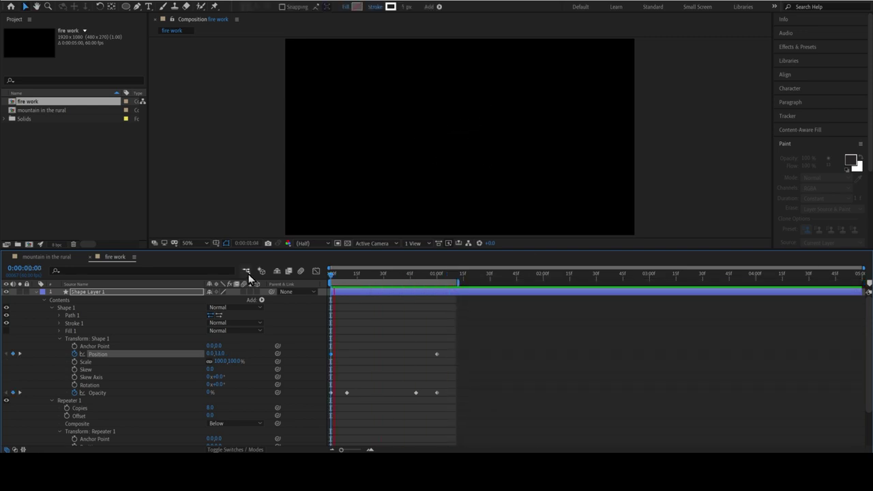
drag(374, 343, 435, 373)
click(316, 271)
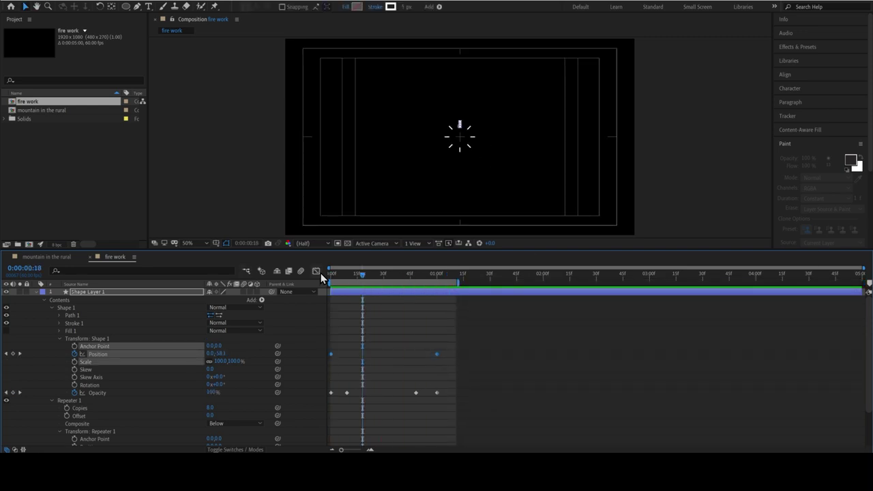
mouse_move(429, 437)
mouse_down()
mouse_move(331, 415)
mouse_move(398, 422)
mouse_move(334, 418)
mouse_up()
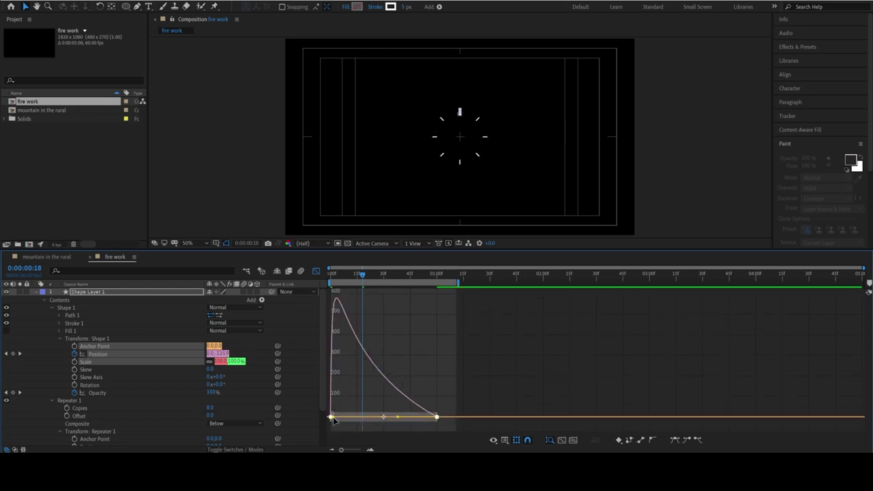
click(302, 271)
- Enable Motion Blur on the layer and preview the burst
click(302, 270)
scroll(204, 336, down, 3)
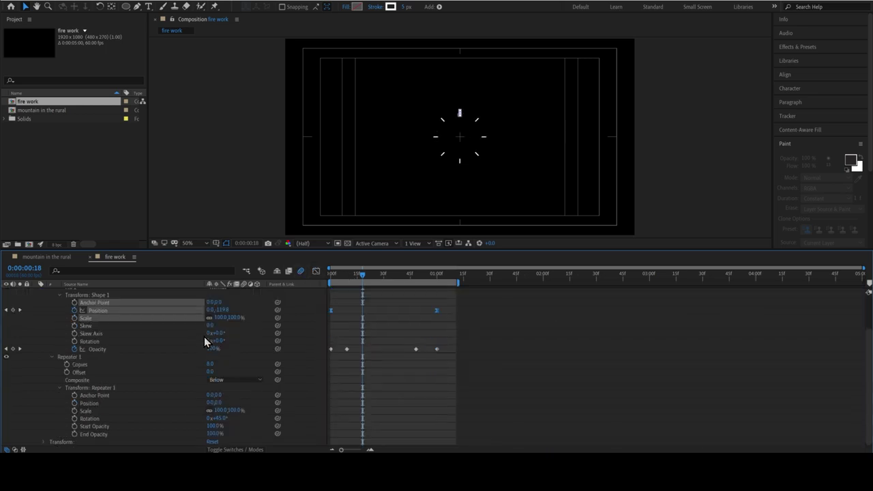
scroll(204, 336, up, 3)
drag(366, 279, 271, 283)
key(space)
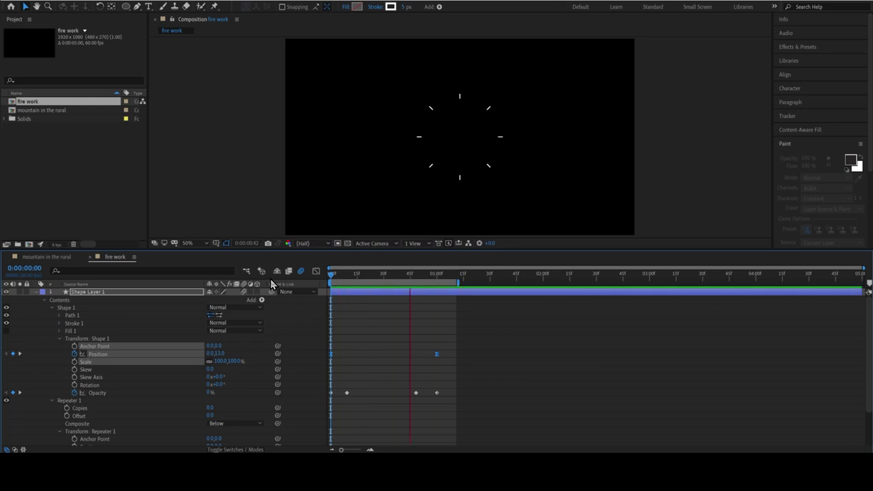
- Resize the fire work comp to 1000×1000 in Composition Settings and replay from the start
key(space)
click(41, 104)
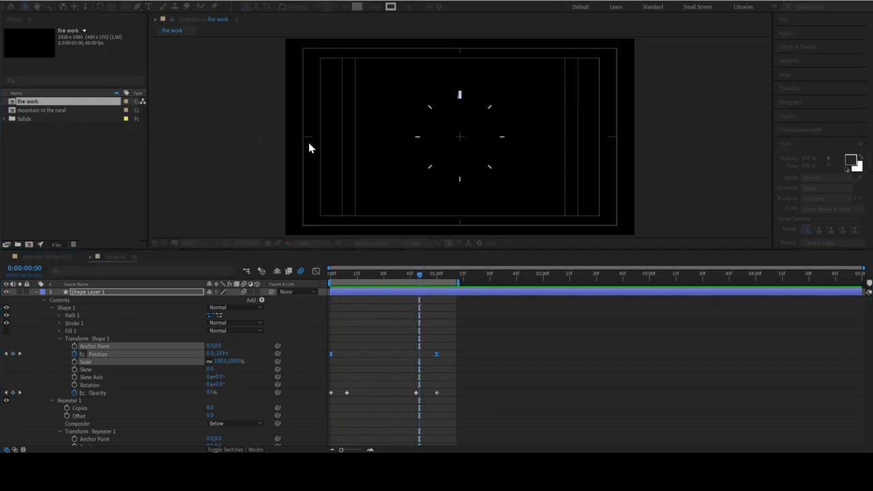
key(ctrl+k)
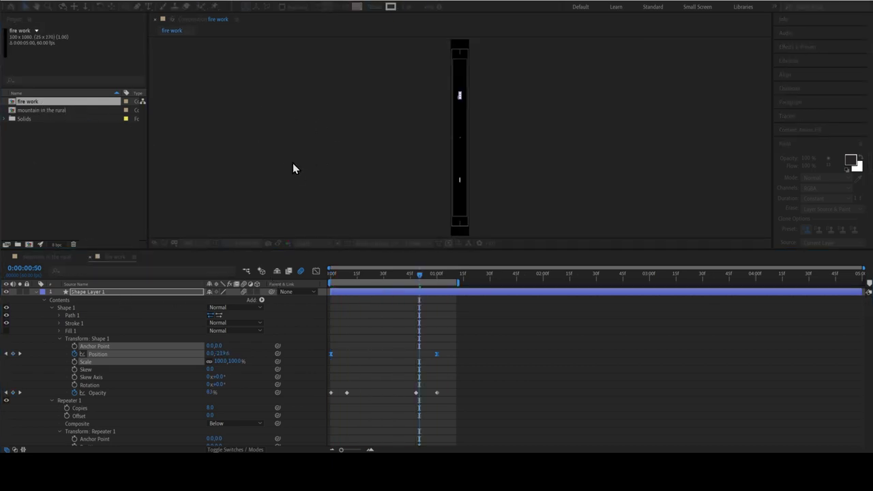
key(Return)
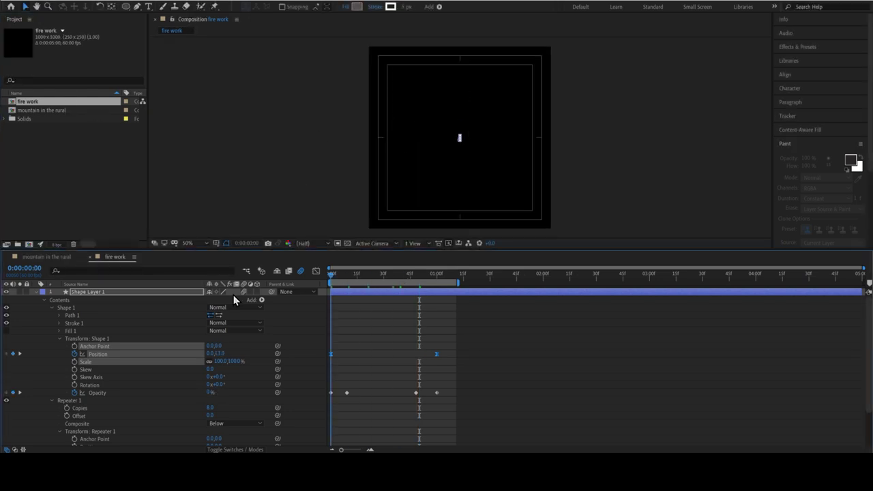
key(Home)
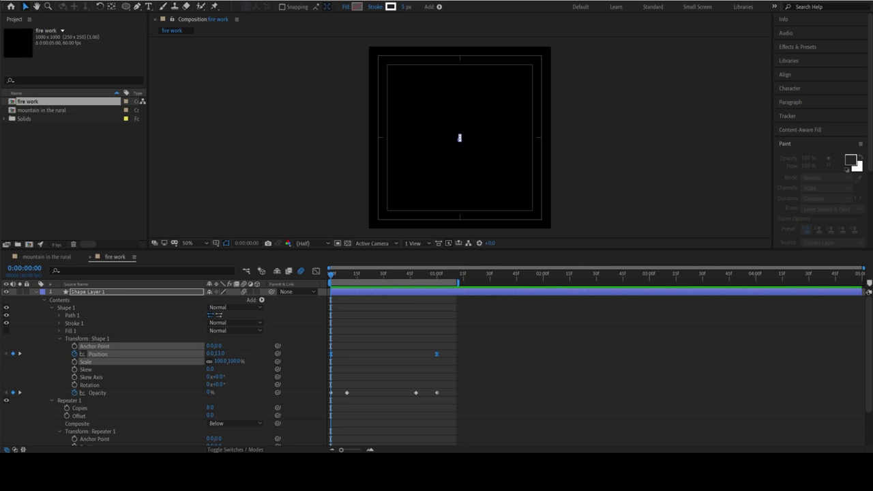
- Add an empty Group 1 and move the dash shape and repeater into it
click(51, 308)
click(52, 315)
click(261, 300)
click(273, 309)
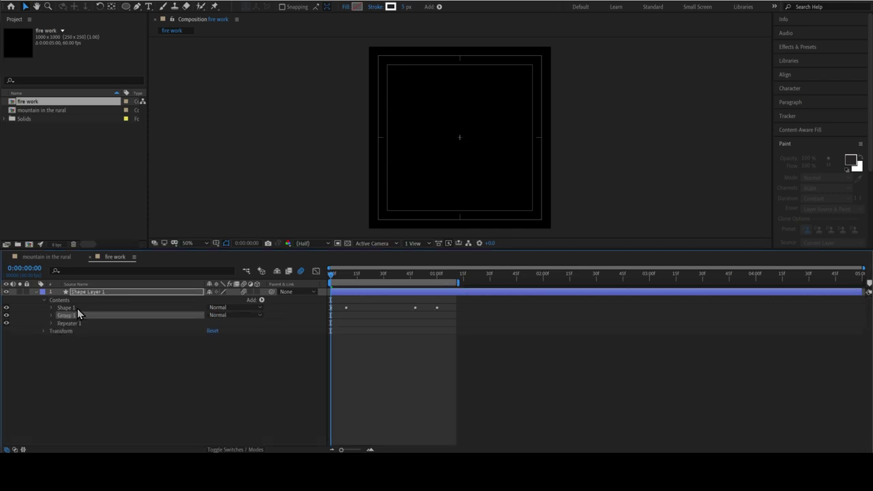
mouse_move(66, 307)
mouse_down()
mouse_move(68, 316)
mouse_move(66, 307)
mouse_up()
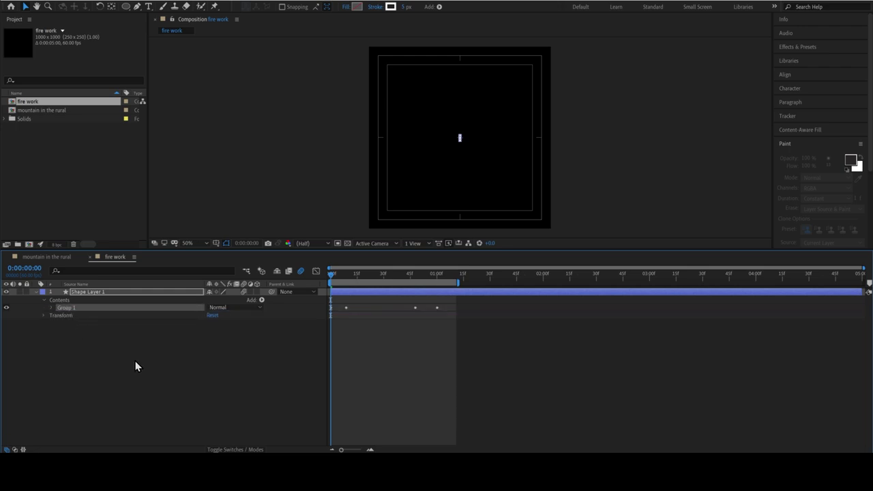
- Duplicate the group and give the second repeater 10 copies at 36° rotation
key(ctrl+d)
click(51, 307)
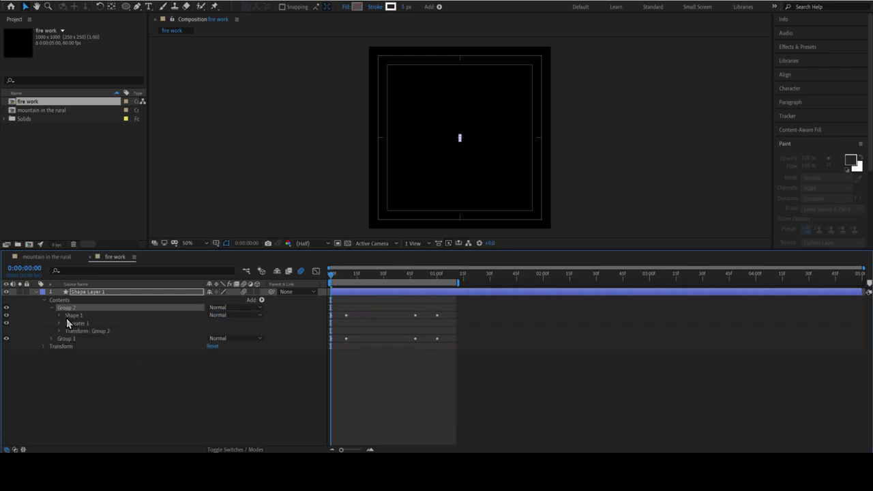
click(59, 323)
click(212, 330)
text(10)
key(Return)
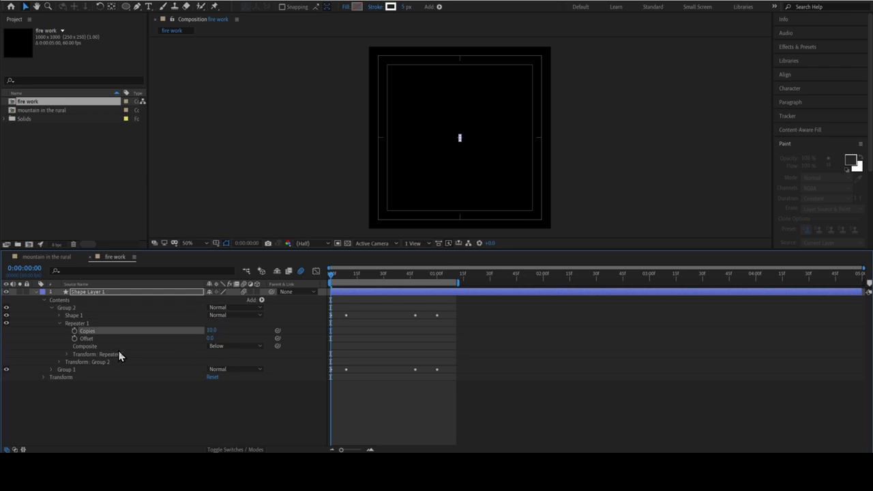
click(67, 354)
click(217, 385)
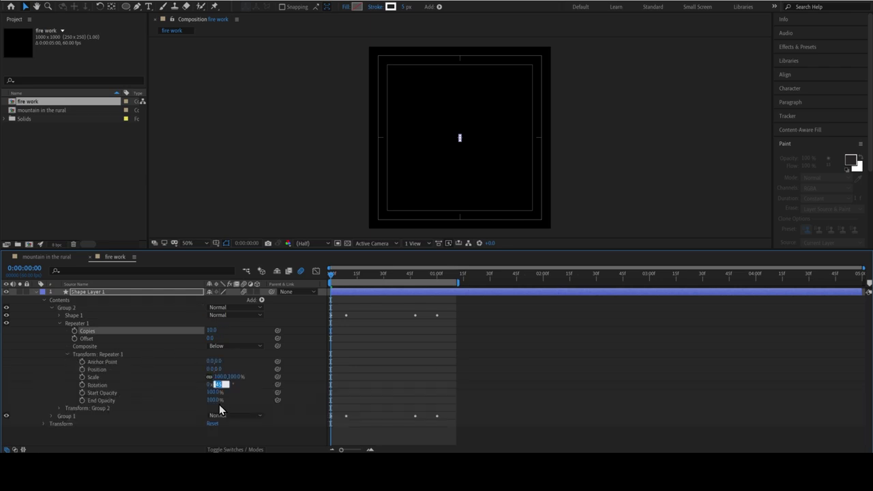
text(36)
key(Return)
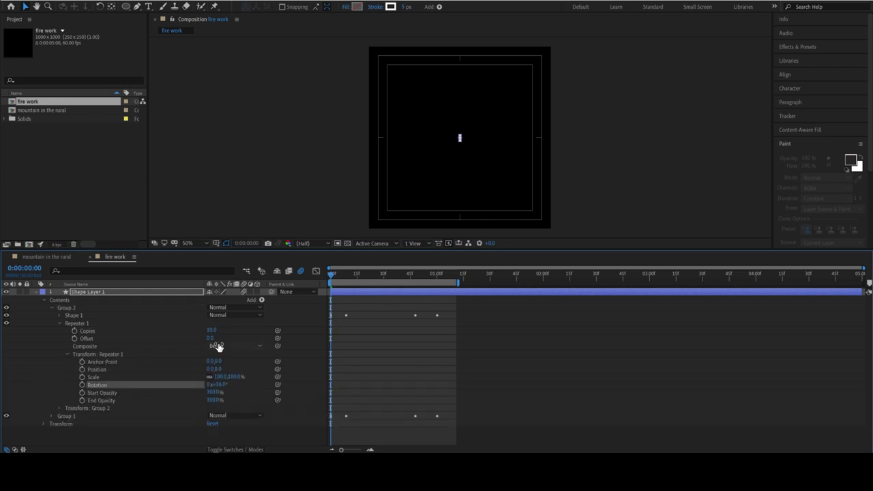
key(space)
- Change the repeater to 12 copies at 30° rotation and preview the twelve-dash ring
click(211, 330)
text(12)
key(Return)
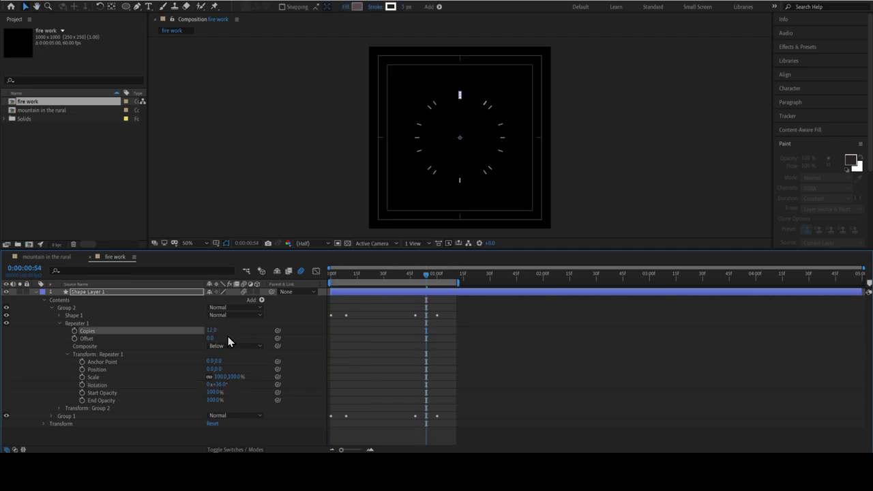
click(219, 385)
text(30)
key(Return)
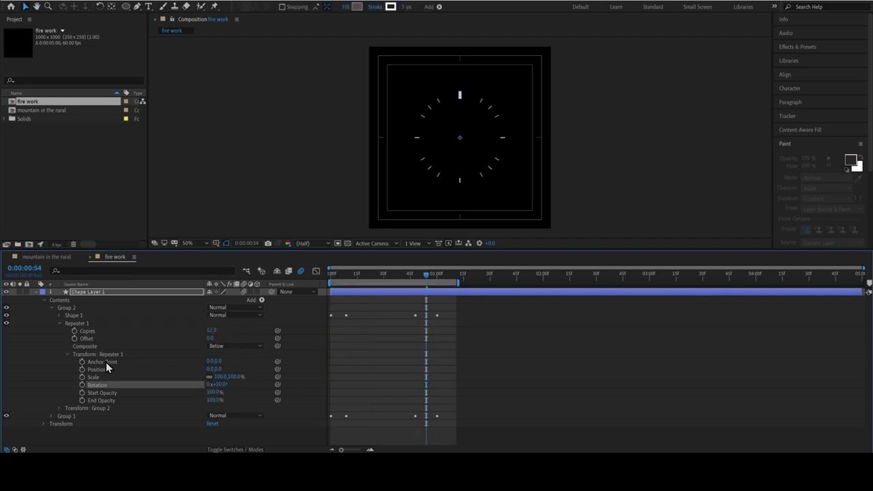
key(space)
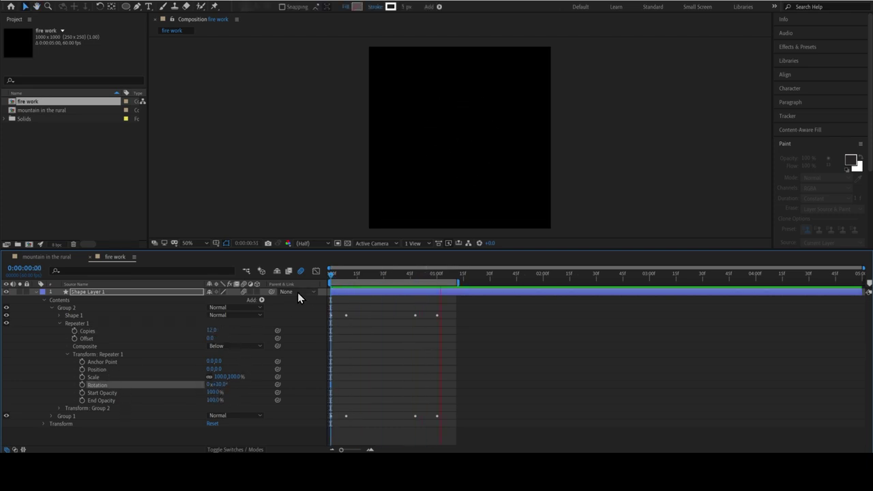
key(space)
- Tidy the Shape 1 properties and reset the repeater rotation to 30°
click(59, 315)
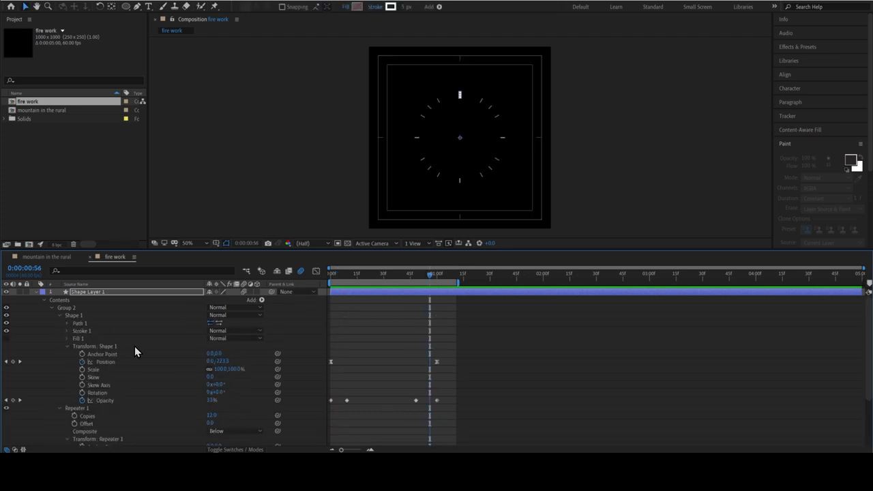
click(66, 345)
scroll(113, 376, down, 1)
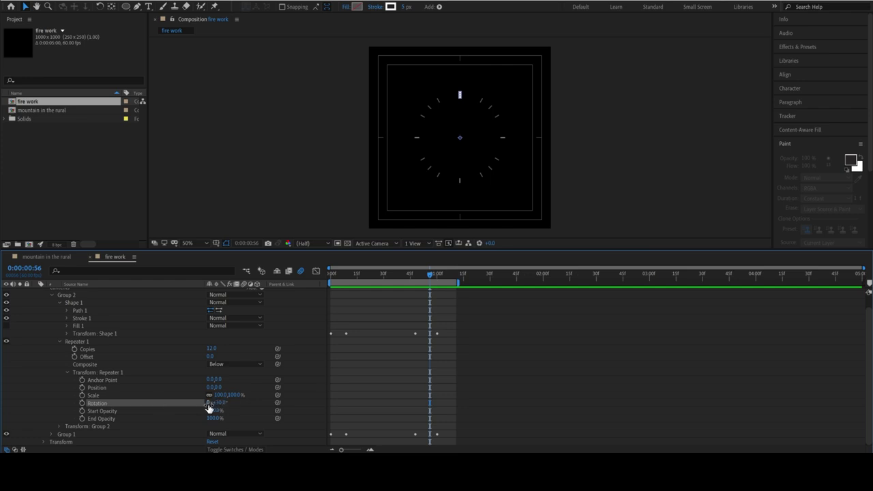
key(space)
key(space)
drag(217, 403, 230, 403)
text(0)
key(Return)
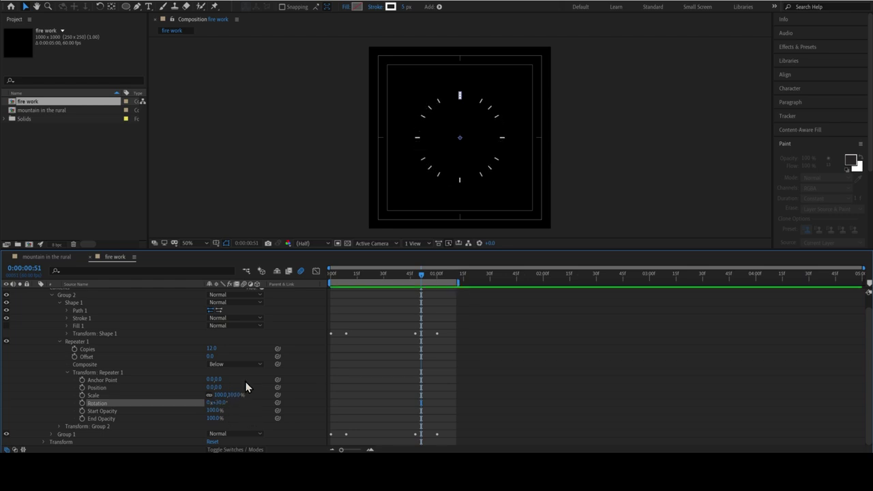
click(75, 303)
- Make the Shape 1 dashes yellow and preview
click(390, 6)
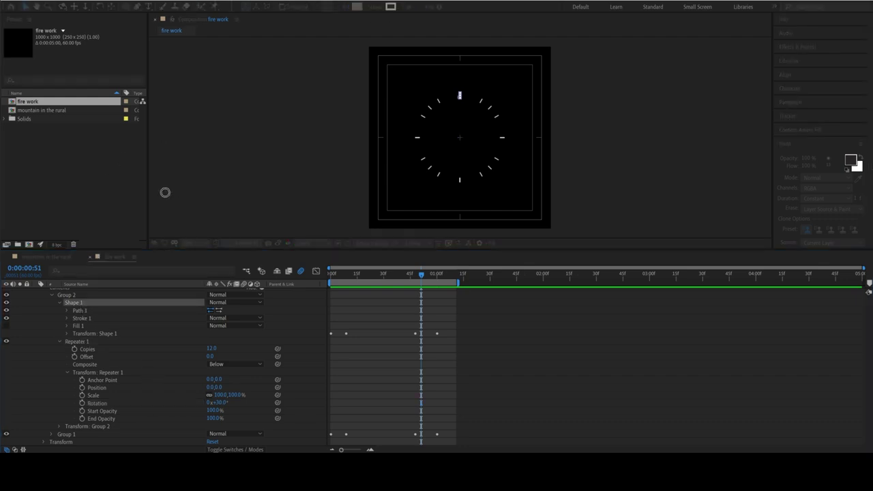
key(Return)
key(space)
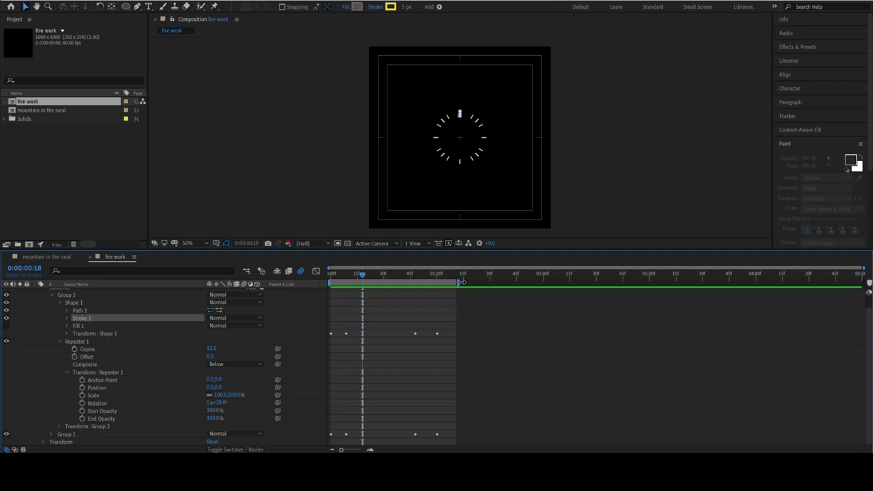
- Select the Shape 1, Copies/Offset and Transform keyframes, then preview from the start
drag(438, 352, 365, 330)
drag(457, 354, 329, 325)
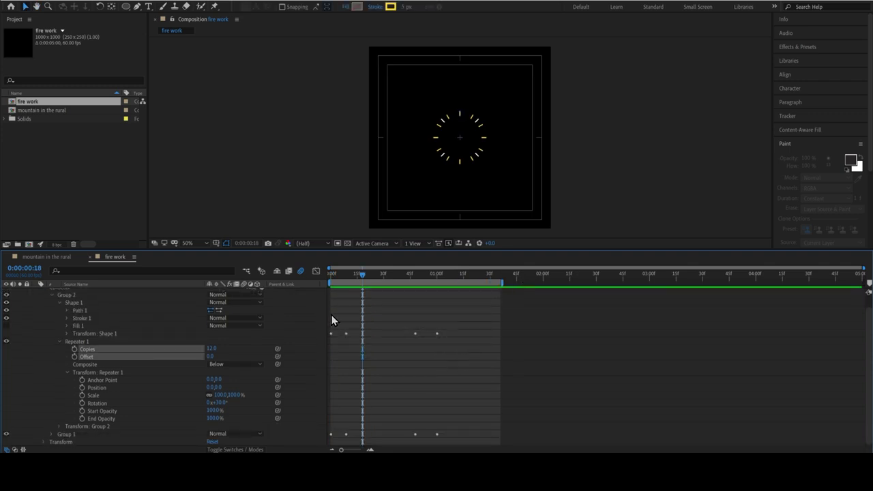
drag(438, 337, 338, 320)
click(123, 334)
drag(448, 358, 328, 328)
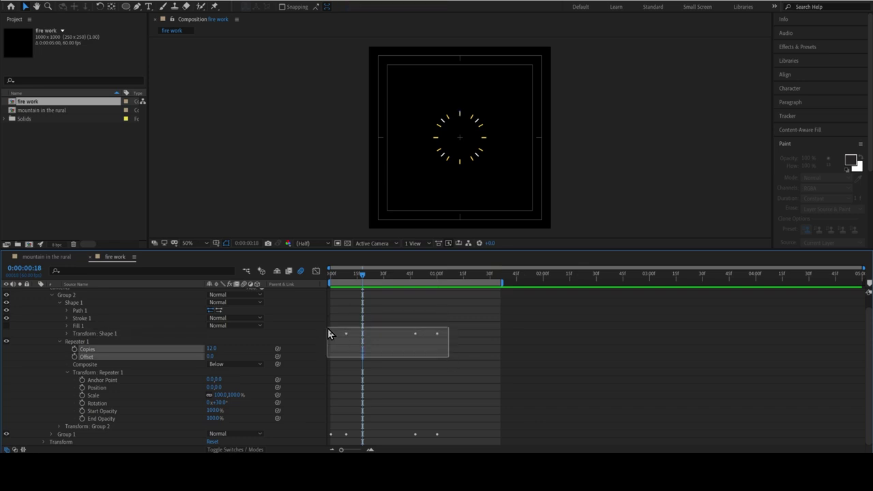
click(190, 168)
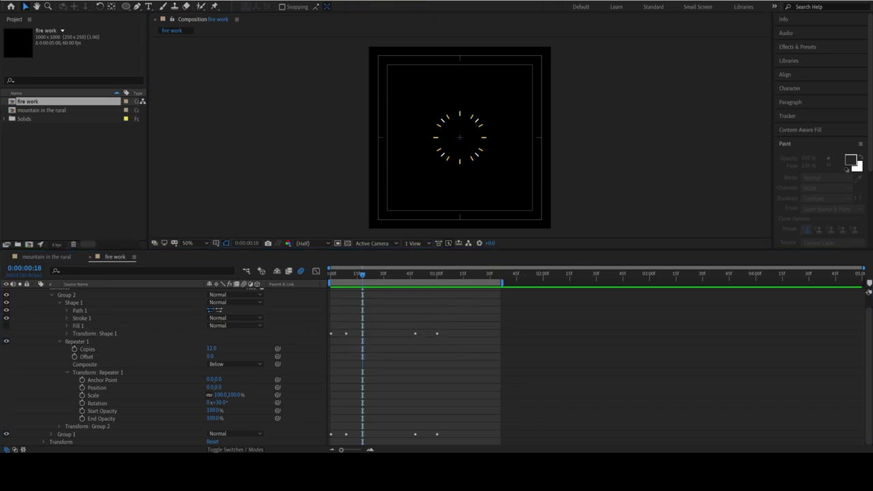
scroll(473, 337, up, 1)
drag(359, 284, 313, 275)
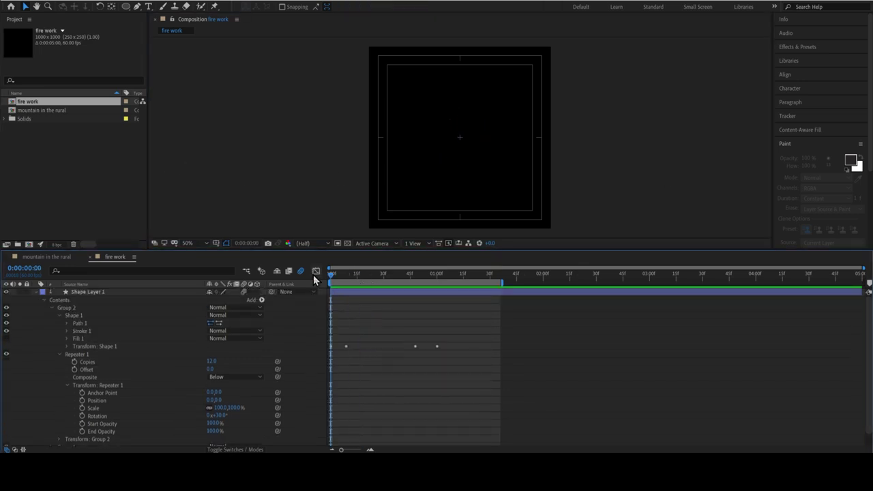
key(space)
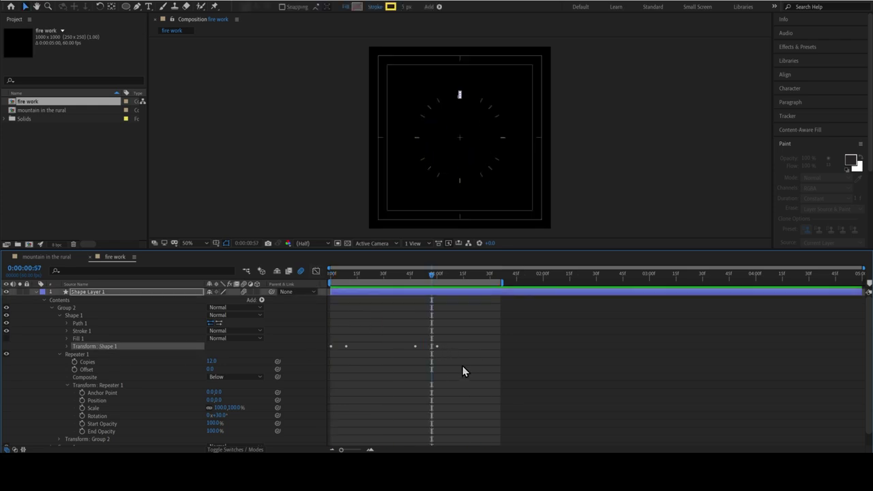
- Set Group 2's Rotation to 34° so its rays sit between Group 1's
click(353, 293)
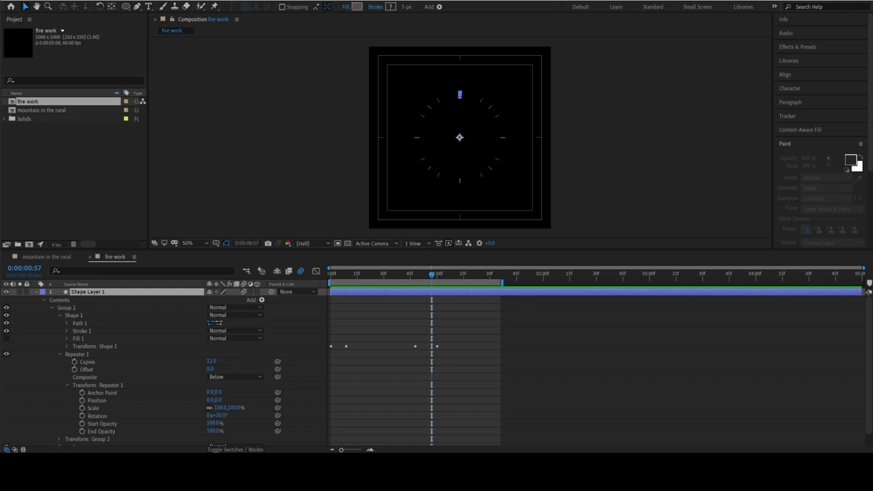
click(59, 439)
scroll(136, 382, down, 5)
click(109, 418)
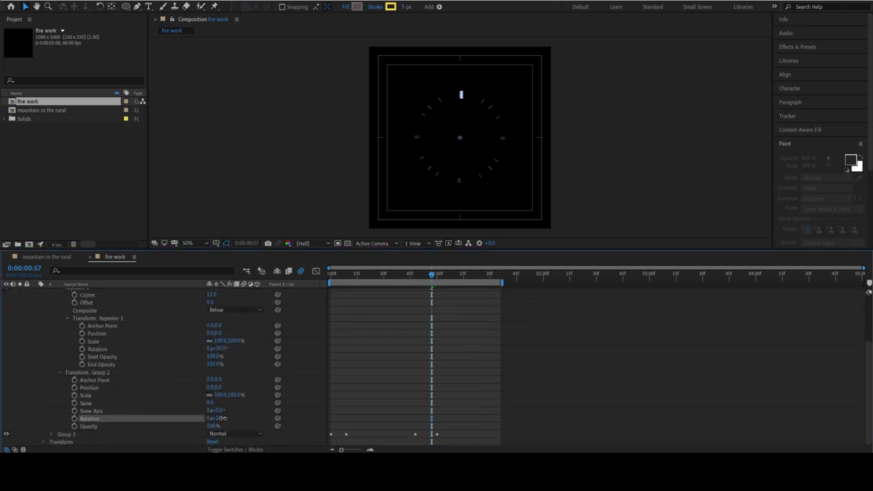
click(297, 180)
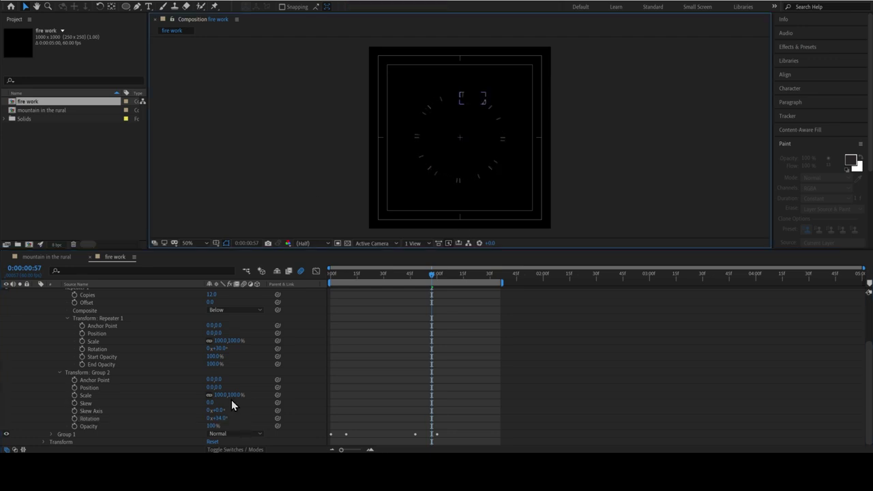
- Show Shape Layer 1's keyframes with U and shift a group's keyframes later
scroll(90, 328, up, 5)
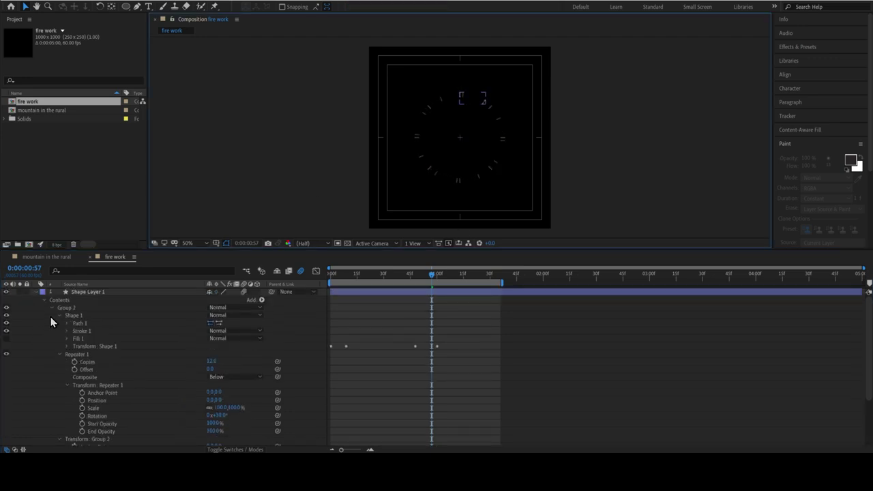
click(52, 316)
click(128, 307)
key(u)
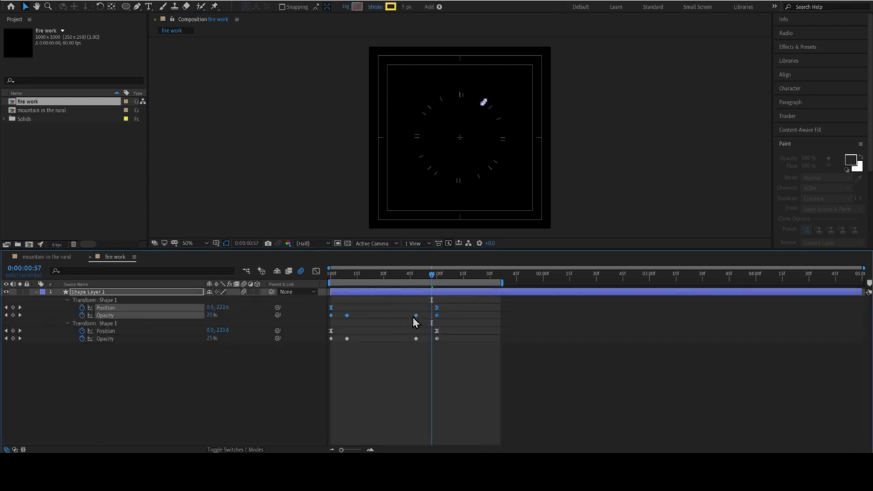
drag(437, 315, 497, 312)
drag(501, 282, 539, 281)
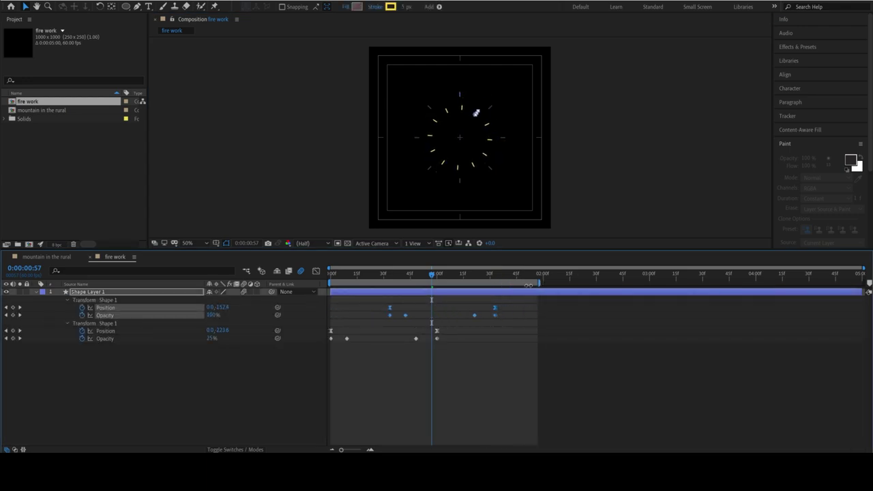
click(424, 281)
key(Home)
key(space)
- Move the first group's keyframes earlier and fine-tune their timing while previewing
drag(378, 302, 504, 322)
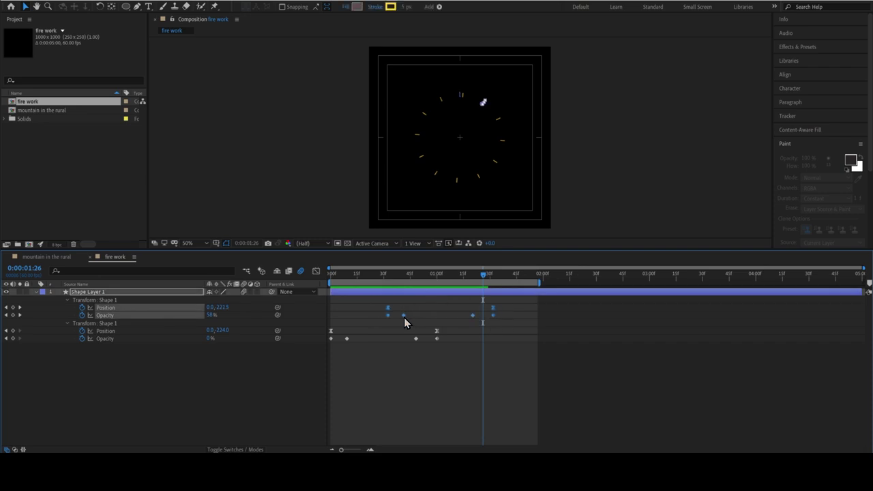
drag(405, 315, 366, 315)
key(space)
key(space)
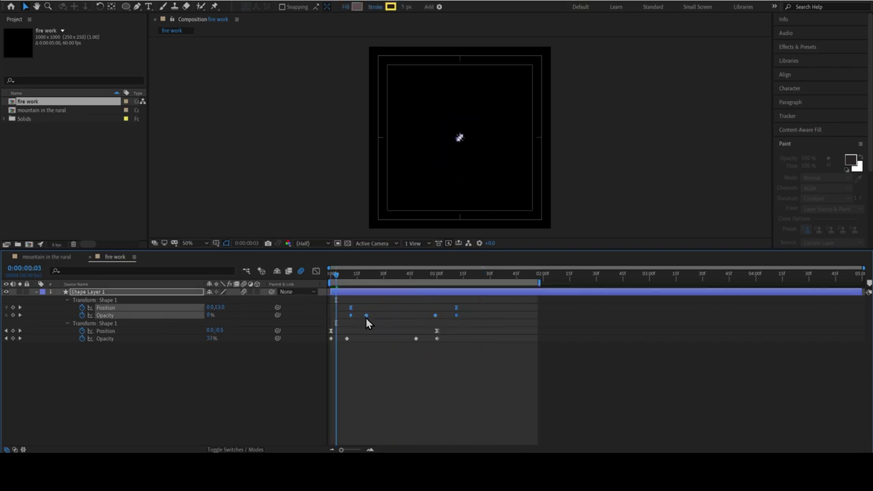
key(space)
key(space)
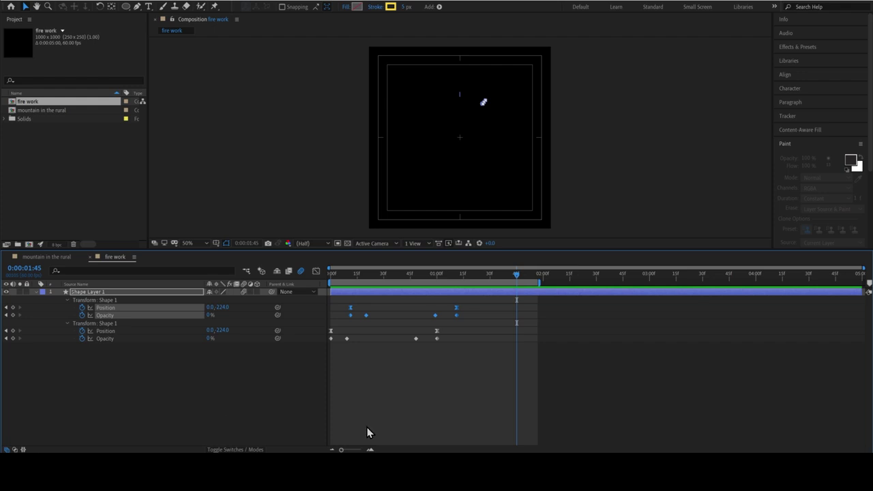
- Duplicate Group 2 into a third group and offset its keyframes later
click(64, 292)
click(117, 293)
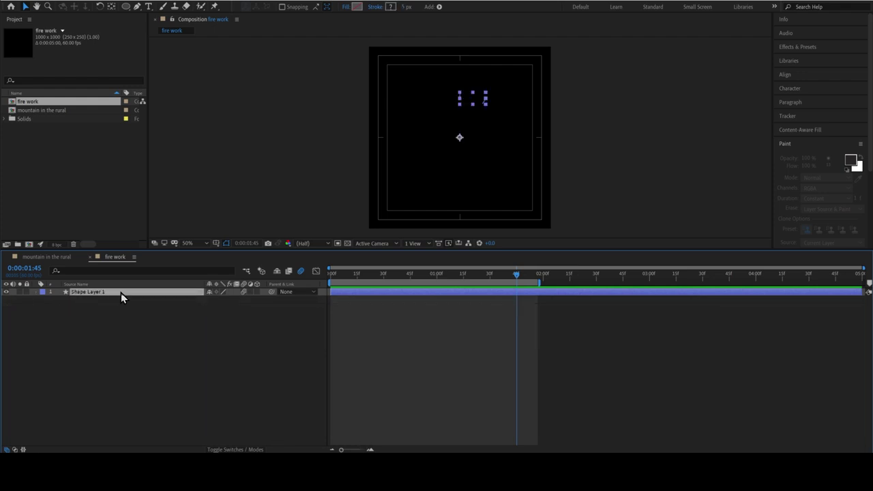
click(51, 292)
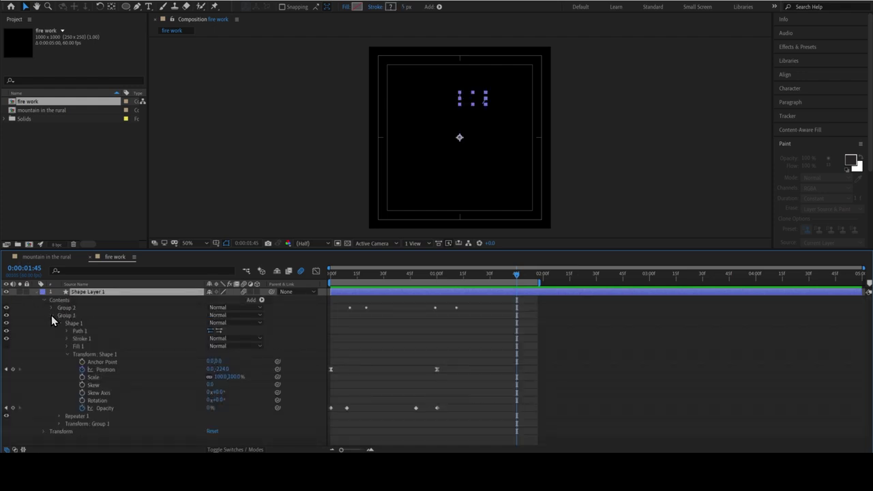
click(51, 315)
click(82, 308)
key(ctrl+d)
key(u)
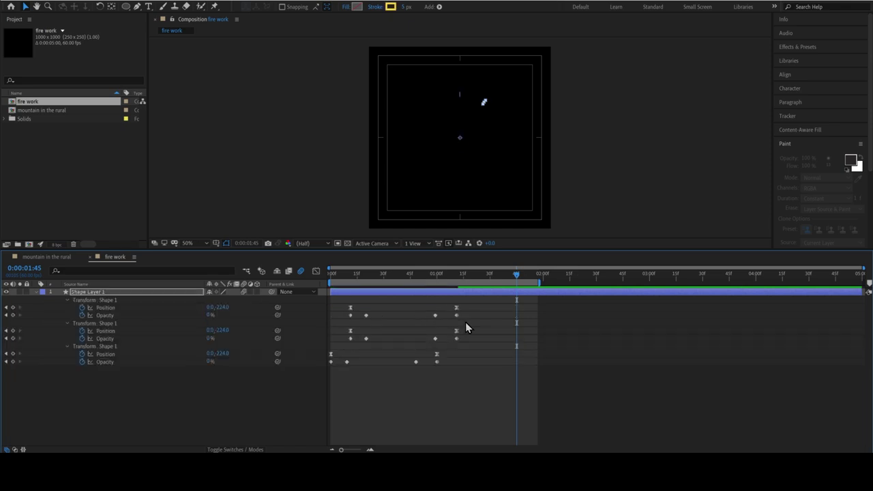
drag(457, 315, 474, 315)
key(space)
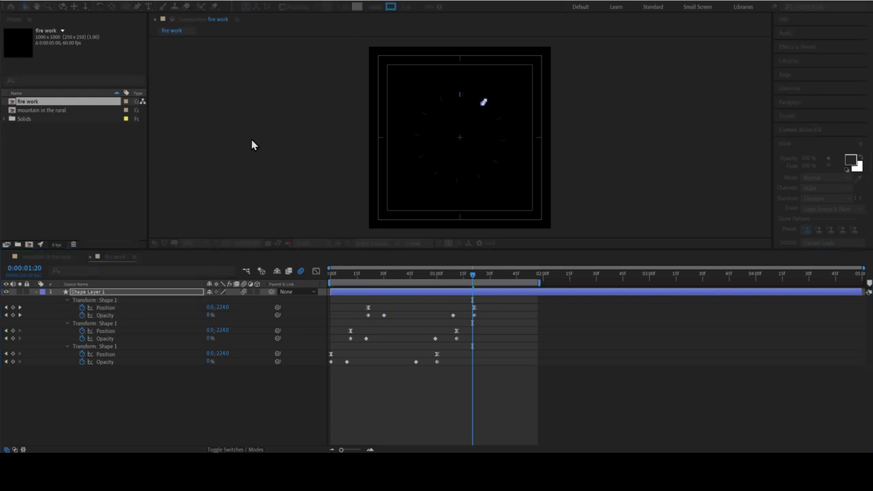
- Rotate Group 3 to 49° so its dashes sit offset from the others
key(space)
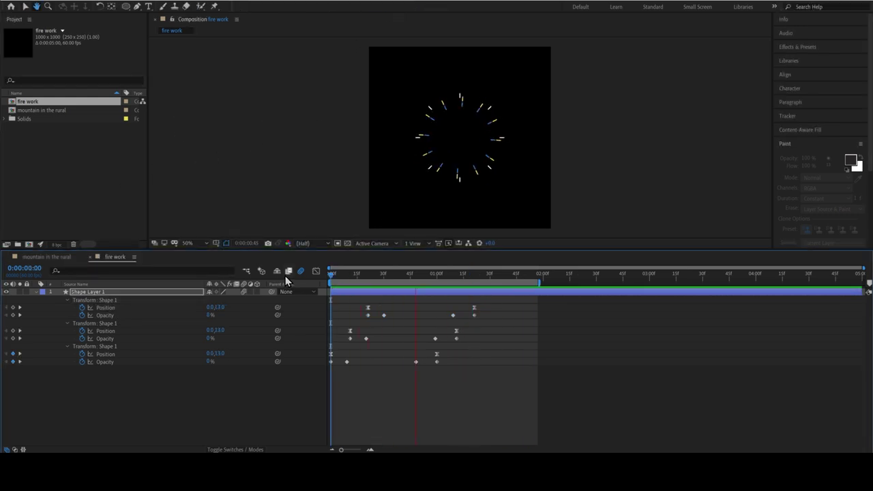
click(73, 300)
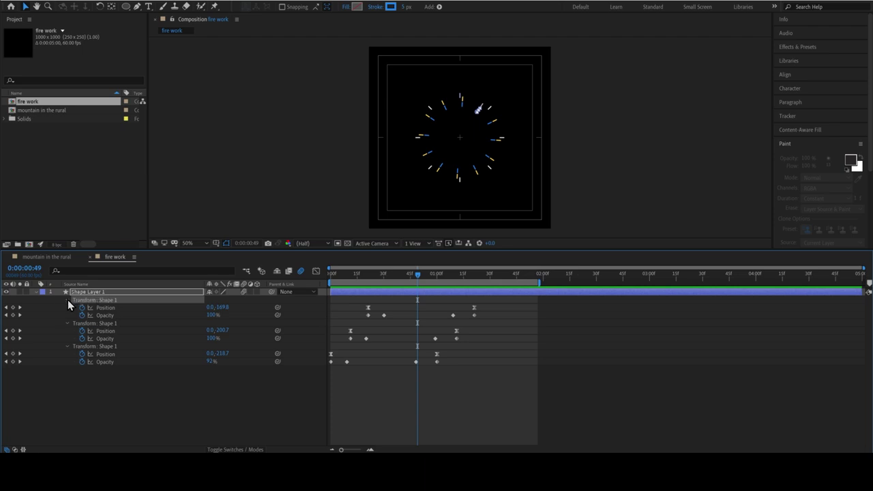
click(68, 300)
click(59, 361)
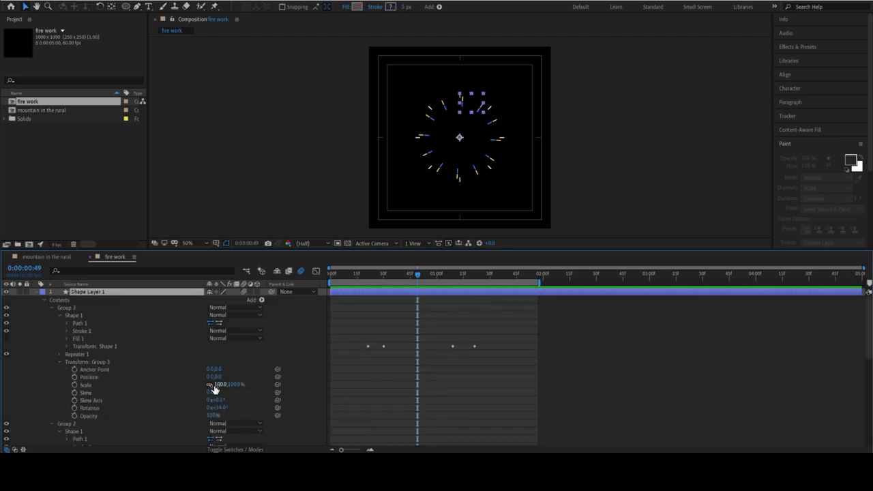
drag(217, 408, 229, 408)
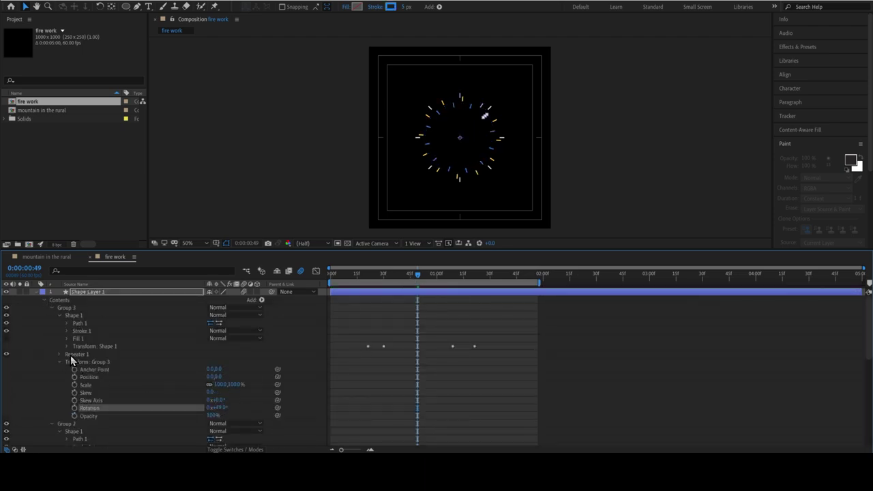
- Set Group 3's repeater to 6 copies with 60° rotation and preview
click(67, 354)
key(Return)
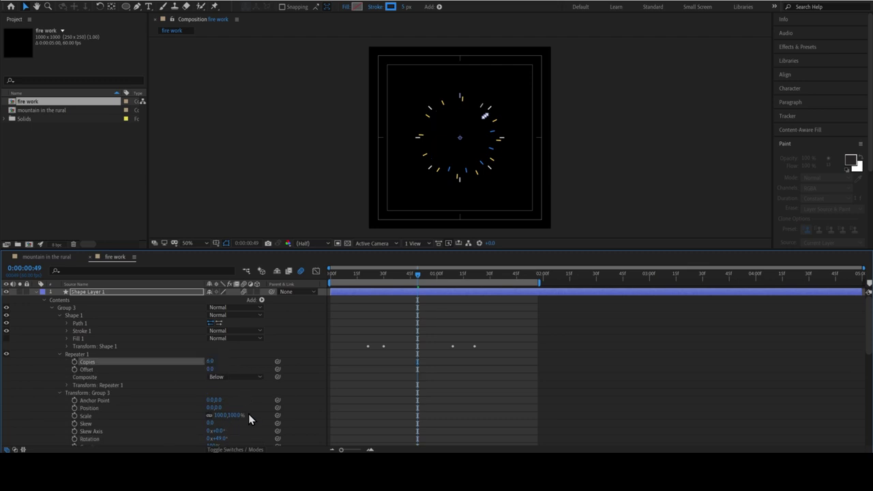
click(66, 386)
drag(218, 415, 249, 416)
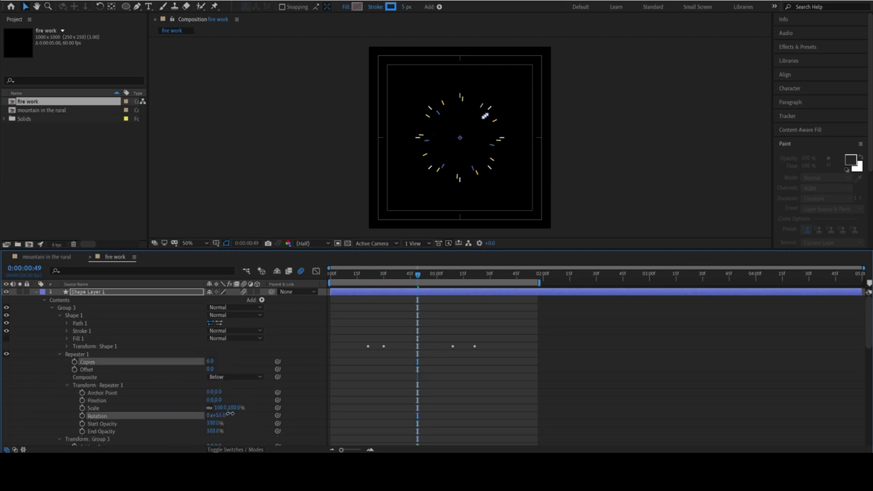
click(331, 285)
key(space)
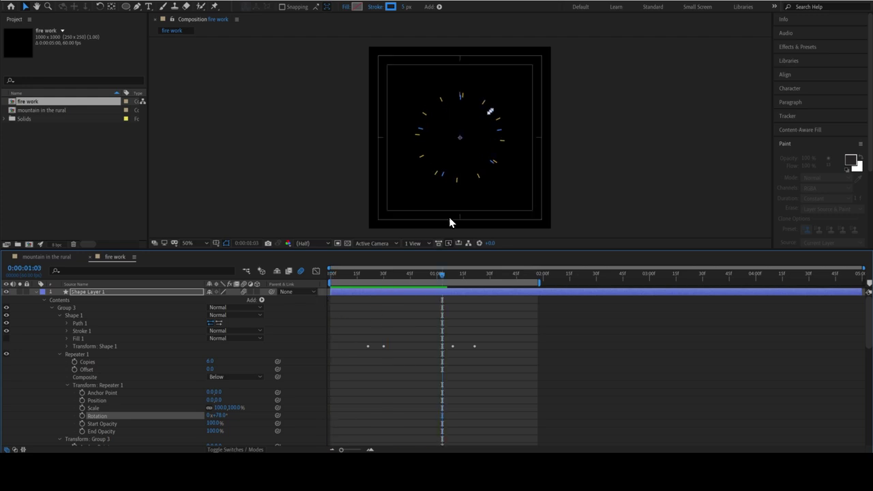
drag(219, 418, 214, 416)
key(space)
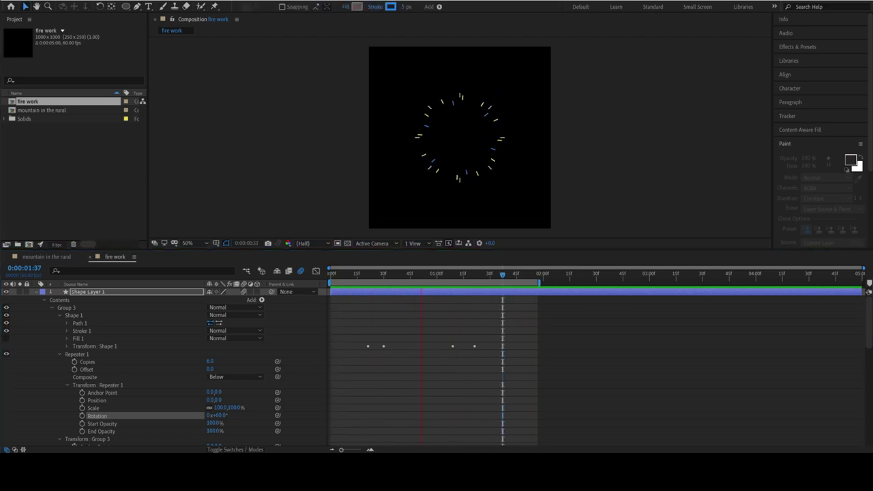
- Duplicate the firework layer and make its Group 3 Shape 1 stroke red
click(35, 291)
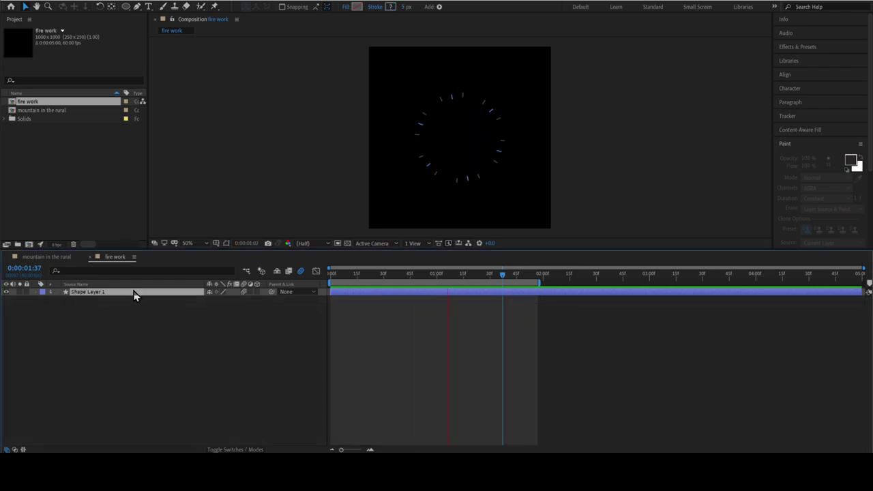
key(ctrl+d)
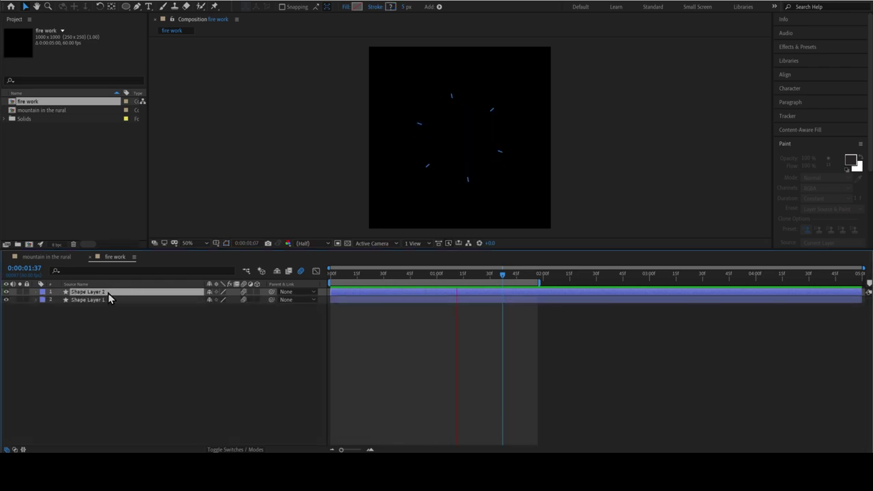
click(35, 292)
click(43, 300)
click(51, 307)
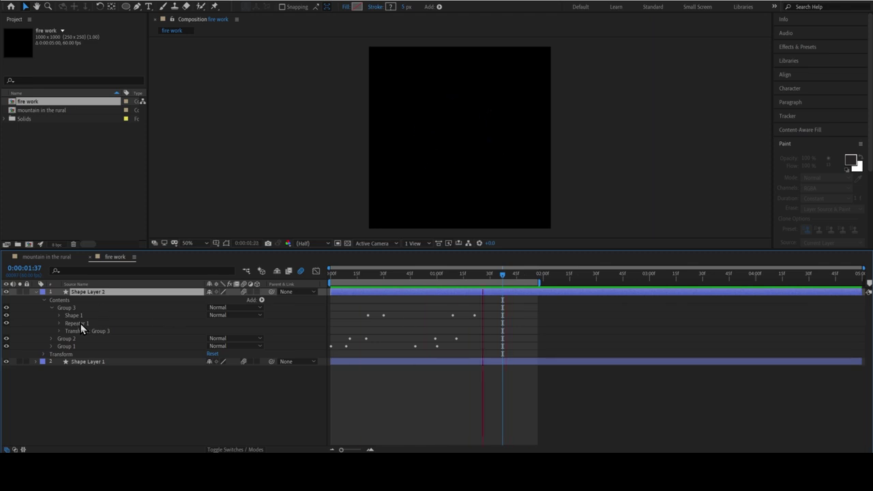
click(74, 316)
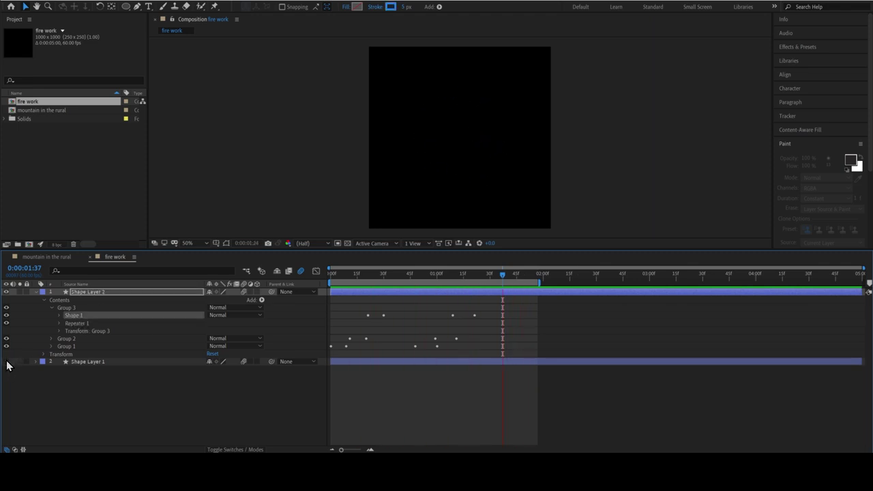
click(390, 8)
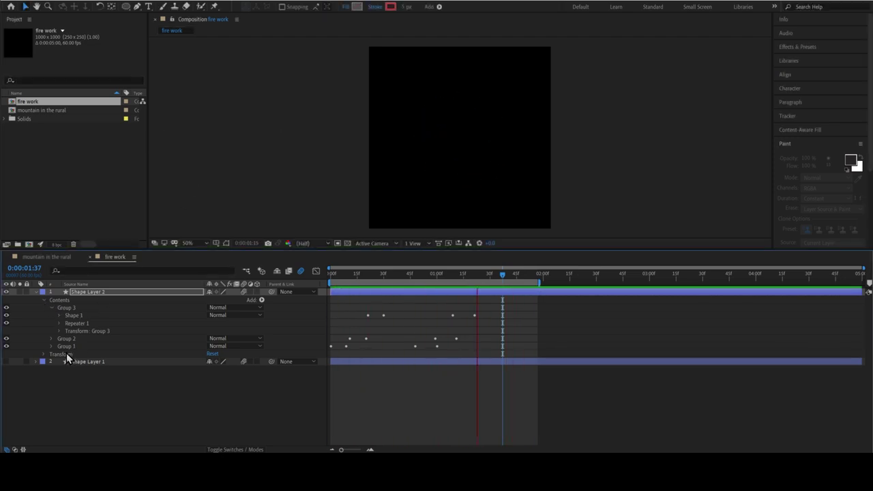
- Delay Shape Layer 2 to start around 1:37 and lower it to Y 749
drag(392, 291, 481, 292)
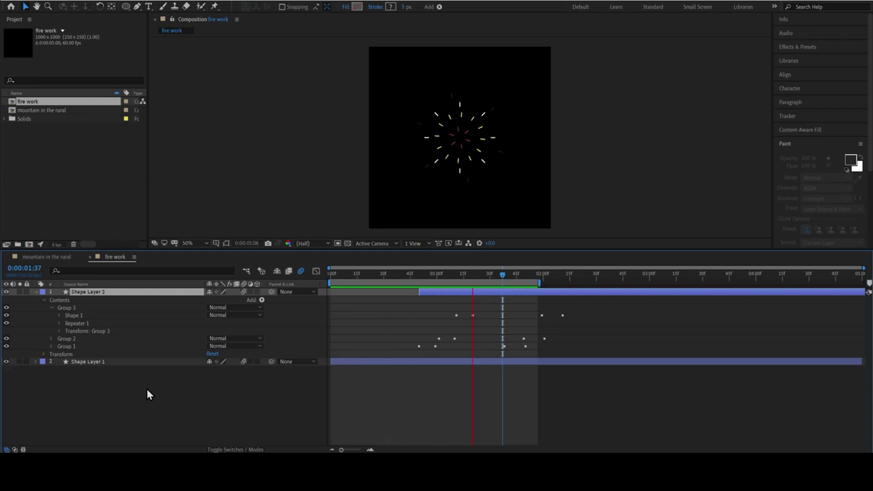
drag(430, 292, 514, 310)
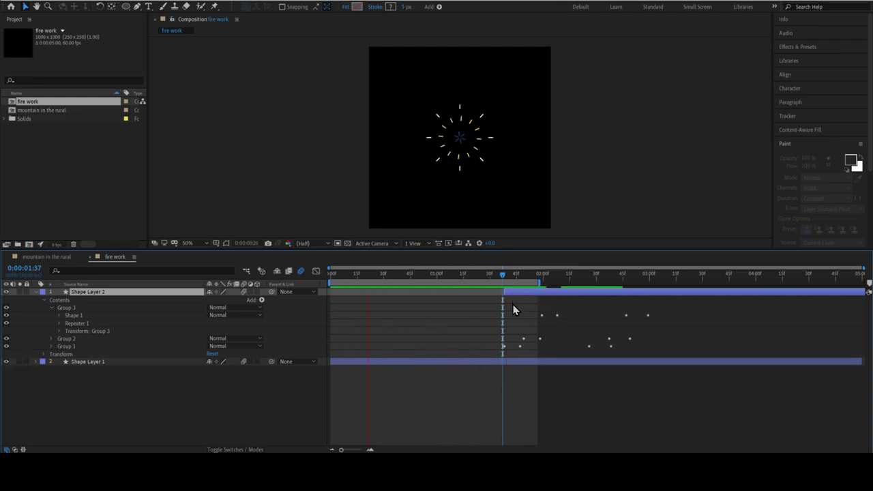
click(44, 354)
drag(225, 370, 321, 283)
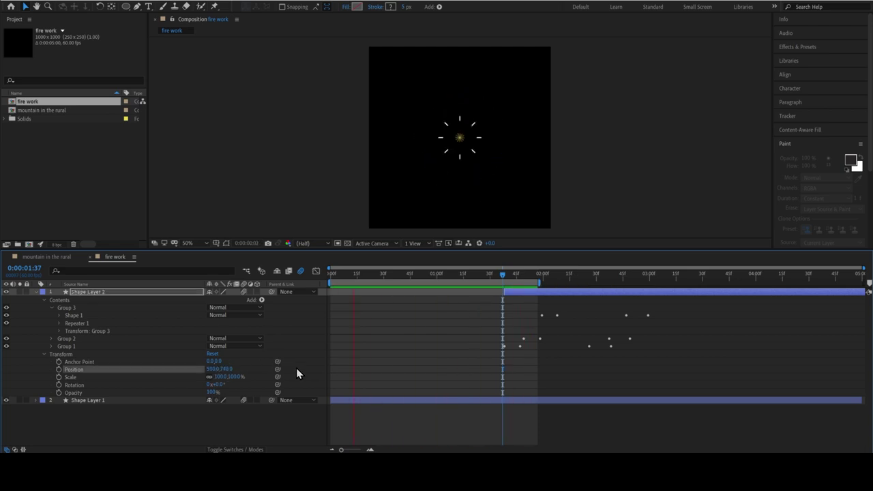
key(space)
key(space)
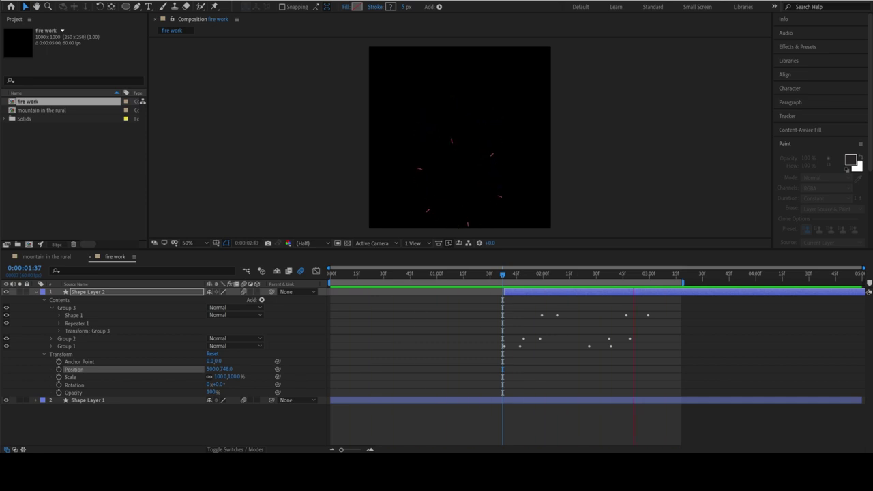
- Draw a small white dot with the Ellipse tool on a new Shape Layer 3
drag(354, 279, 360, 279)
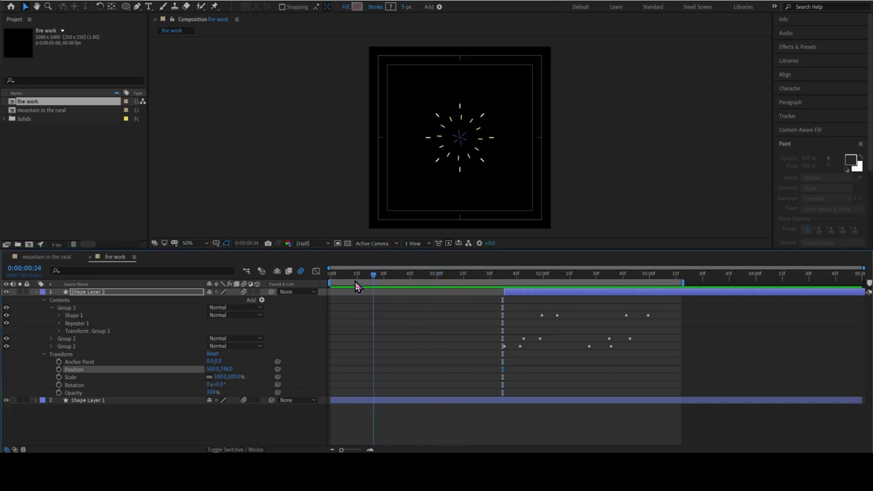
click(205, 124)
key(q)
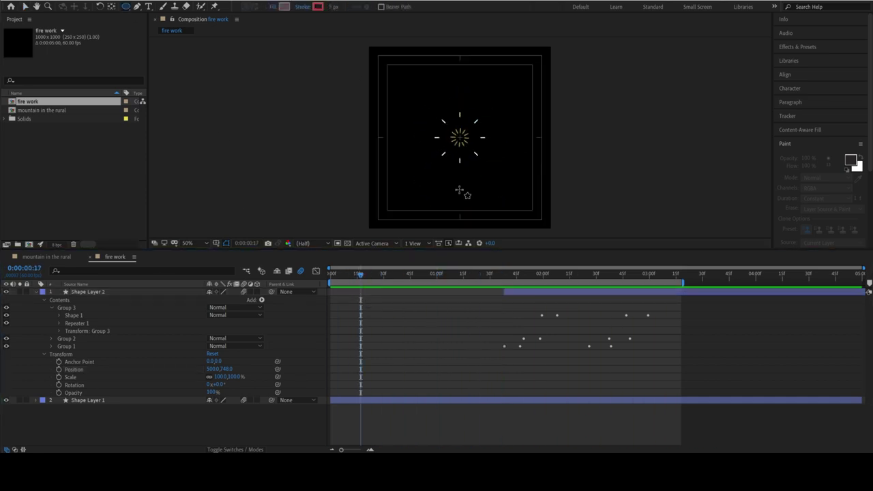
drag(457, 189, 464, 195)
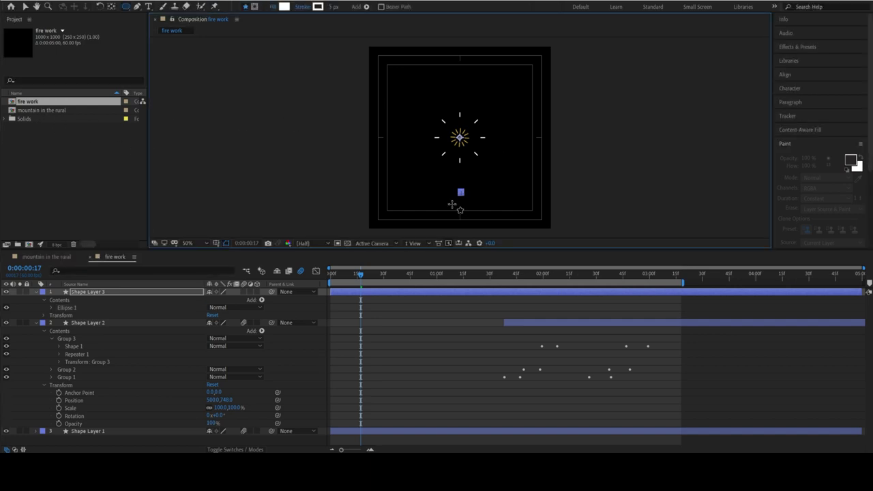
click(36, 322)
click(152, 399)
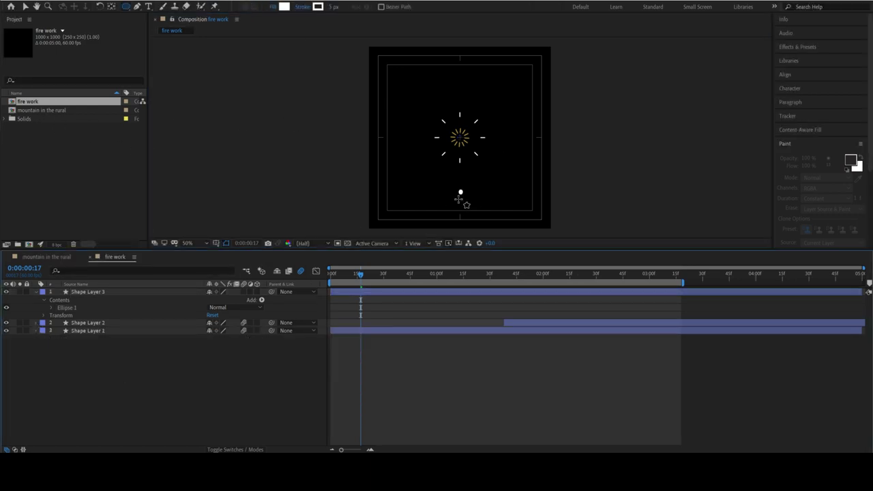
- At 0:00:01:38, drag Shape Layer 3's dot up toward the middle of the frame
drag(330, 273, 504, 274)
click(85, 311)
key(p)
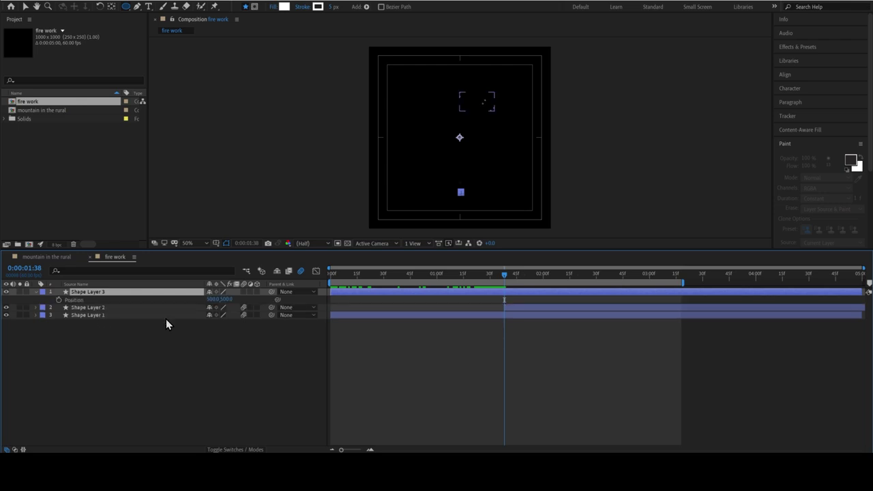
key(v)
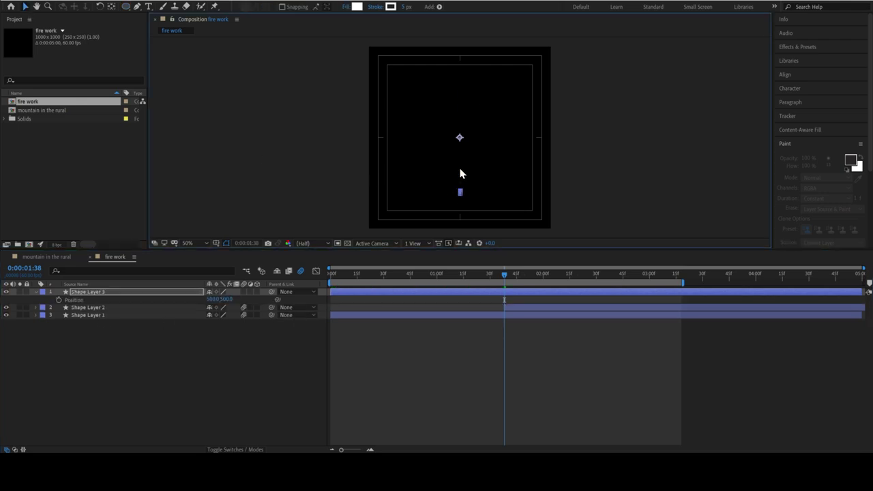
scroll(462, 171, up, 4)
drag(472, 216, 532, 59)
scroll(505, 125, down, 2)
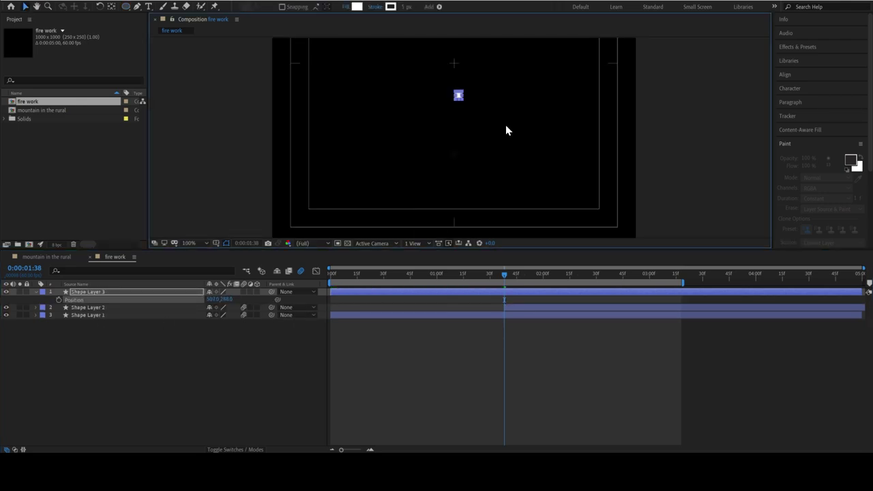
key(v)
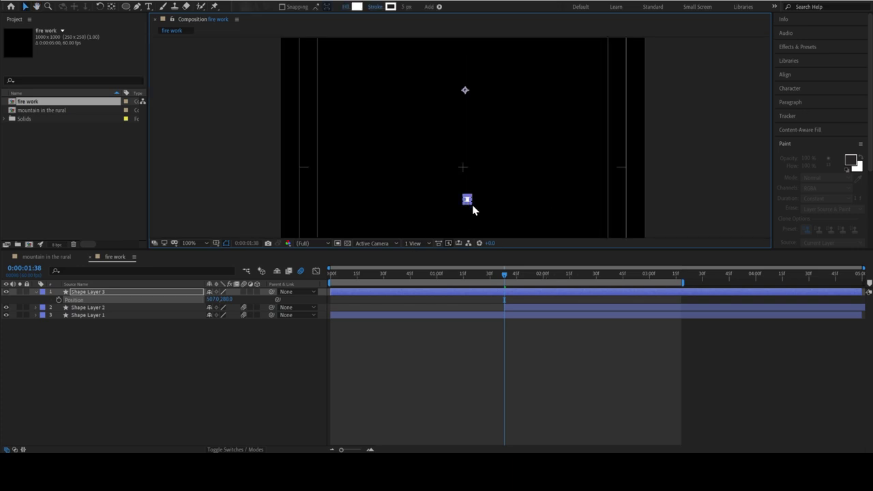
- Centre the dot horizontally in the comp with the Align panel, then preview
click(804, 76)
click(846, 97)
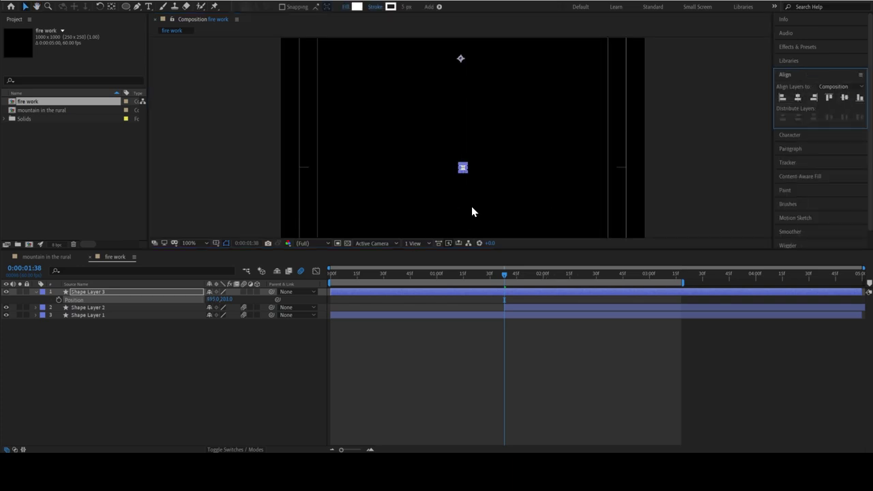
scroll(471, 206, down, 4)
key(space)
drag(517, 272, 503, 272)
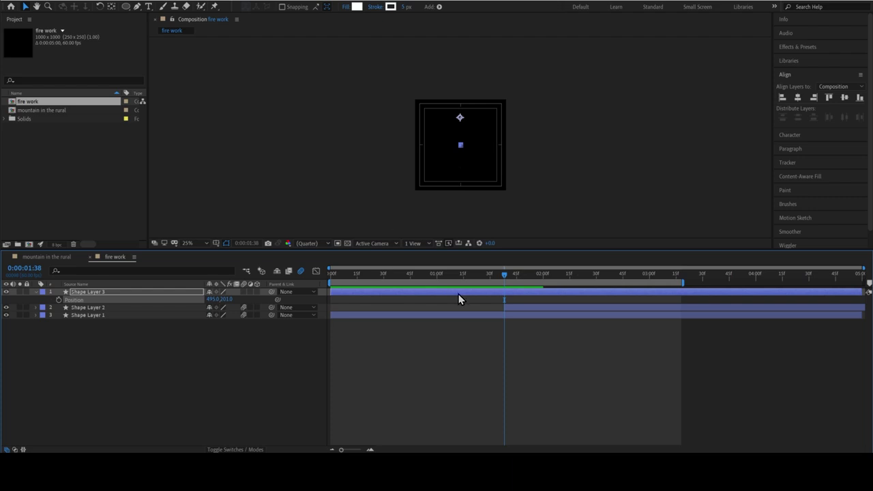
- Keyframe the dot's Position at 1:38 and at 0:00 so it rises from the bottom
mouse_move(441, 273)
mouse_down()
mouse_move(504, 273)
mouse_move(329, 284)
mouse_up()
click(59, 299)
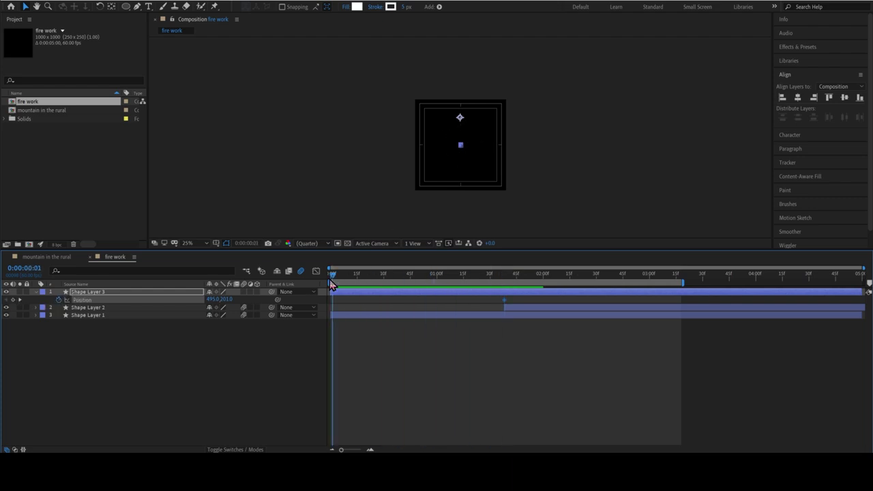
key(Home)
key(alt+shift+p)
key(shift+F3)
key(shift+F3)
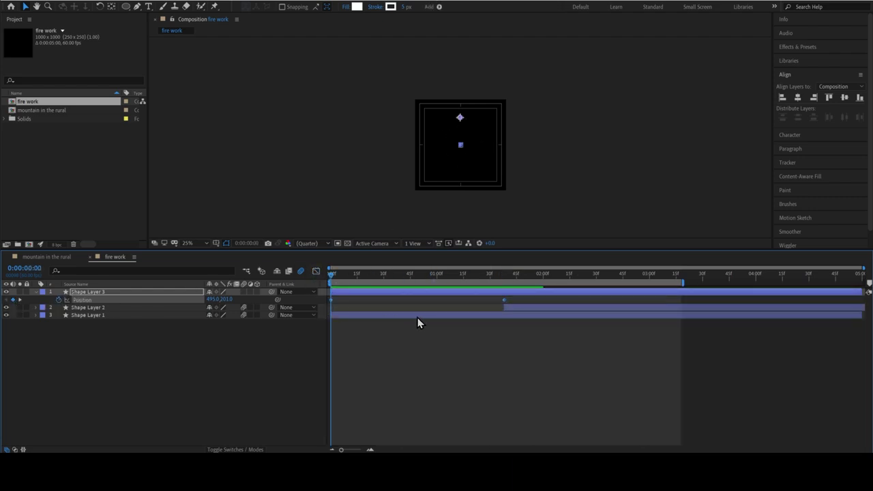
key(shift+F3)
key(shift+F3)
key(space)
key(space)
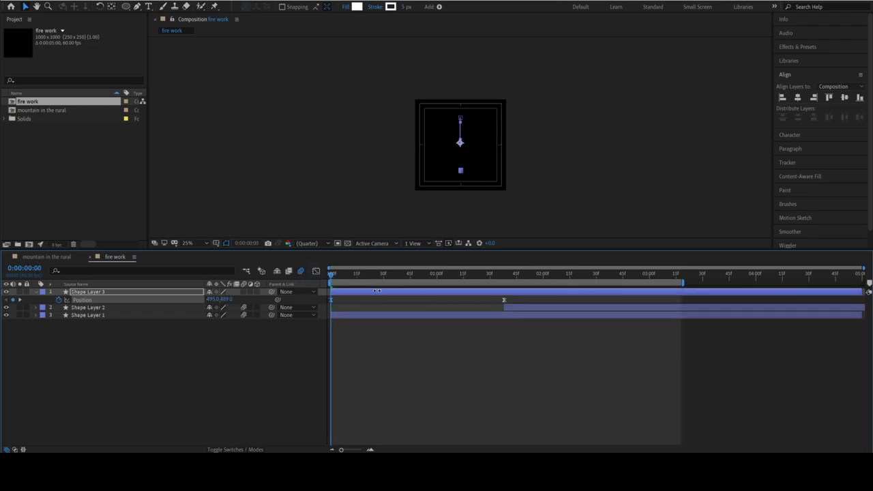
- Shift both firework burst layers, Shape Layer 1 and 2, about one second later
drag(409, 276, 648, 276)
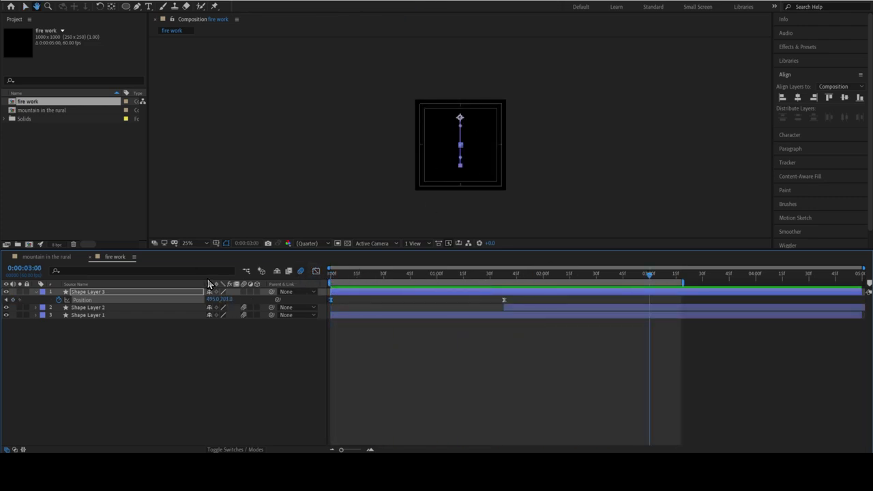
click(334, 317)
drag(539, 331, 525, 311)
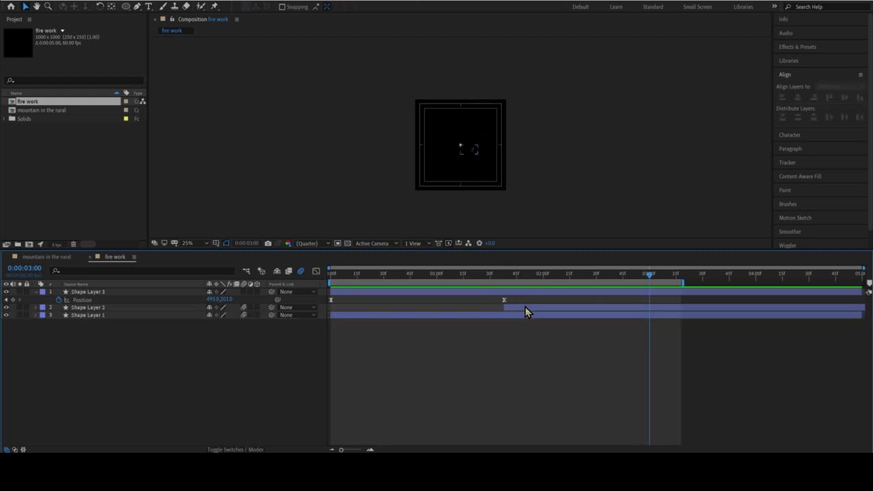
mouse_move(692, 309)
mouse_down()
mouse_move(546, 324)
mouse_move(643, 318)
mouse_up()
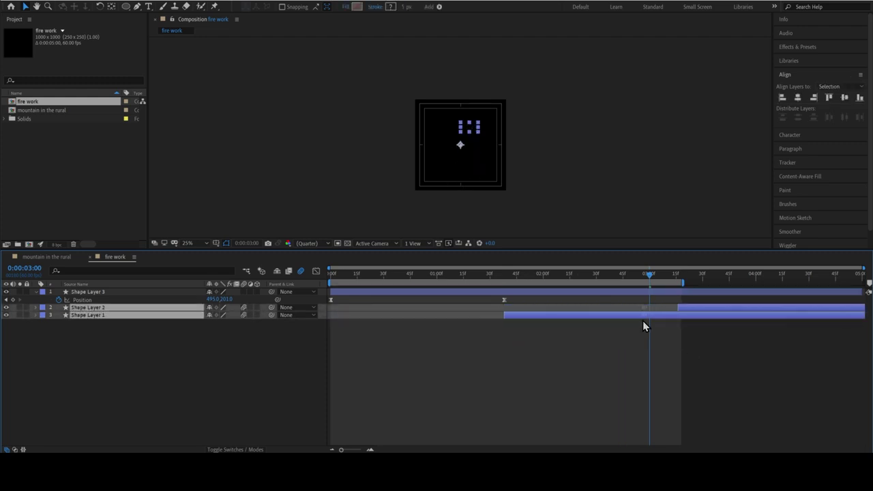
drag(367, 276, 349, 277)
- Trim Shape Layer 3's out point to 1:38, where the bursts begin
key(space)
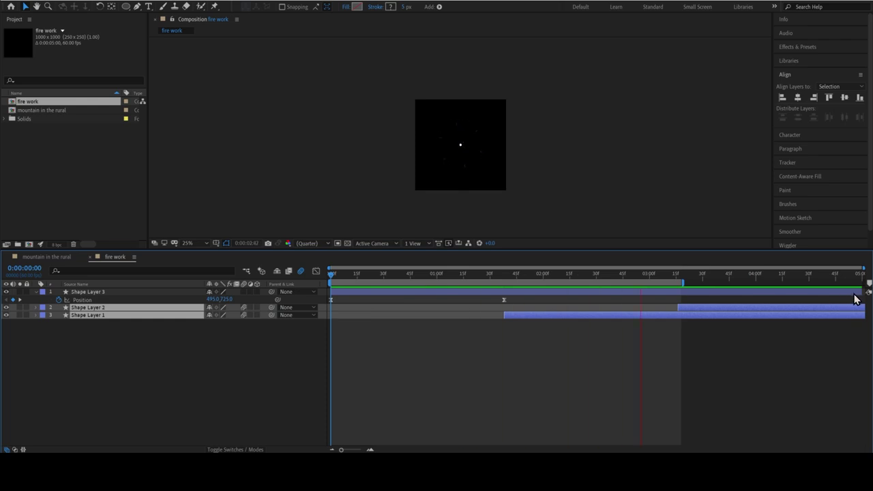
click(504, 276)
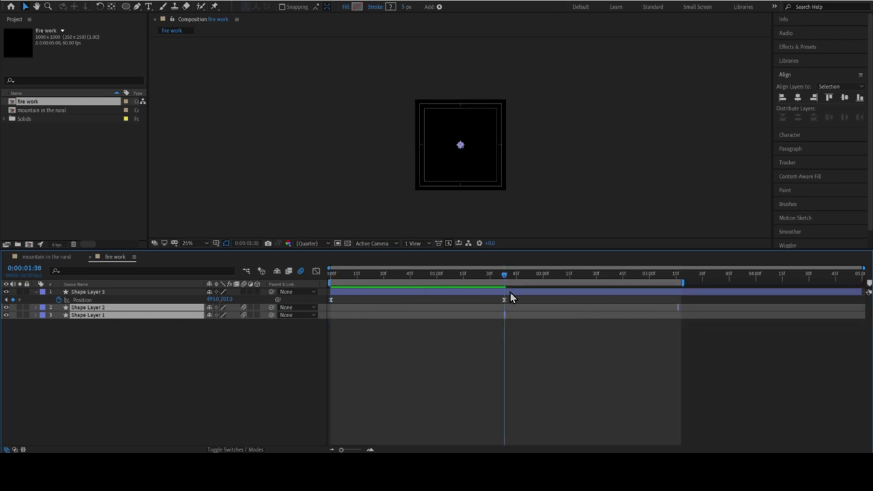
click(510, 292)
key(alt+bracketright)
- Try an ease-out on the dot's Position speed curve, preview it, and undo it
click(315, 271)
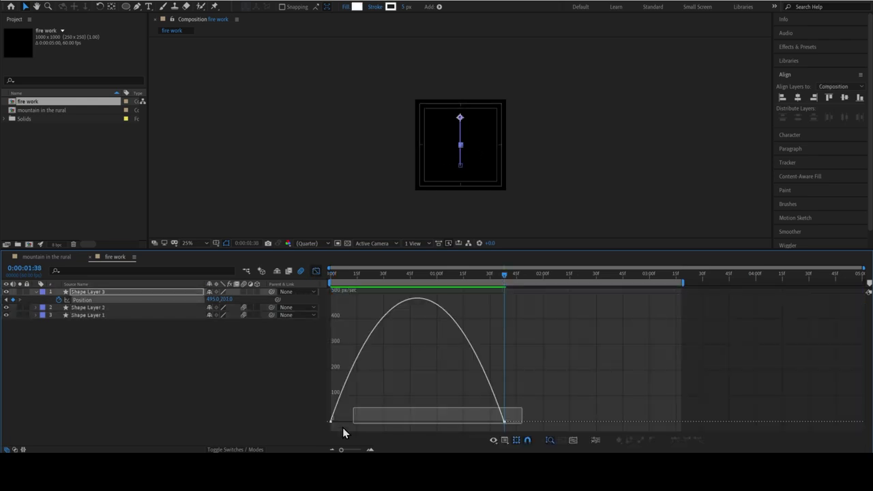
drag(508, 406, 327, 428)
drag(475, 418, 430, 422)
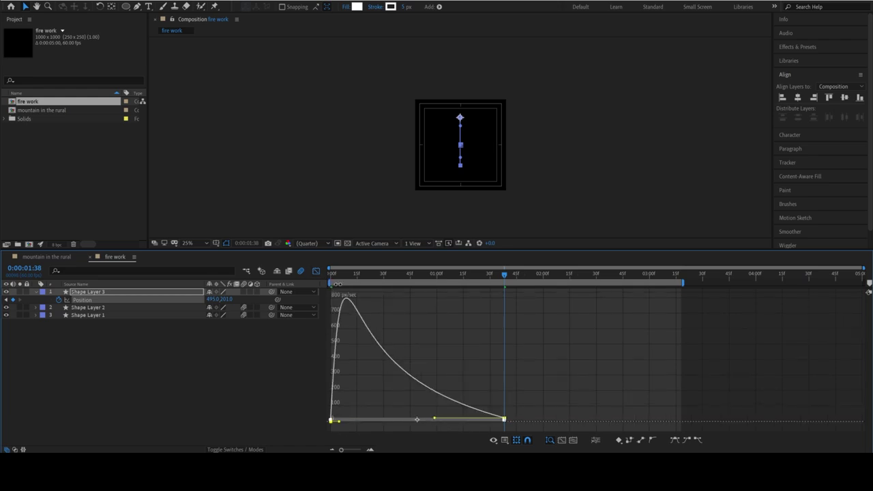
key(shift+F3)
key(space)
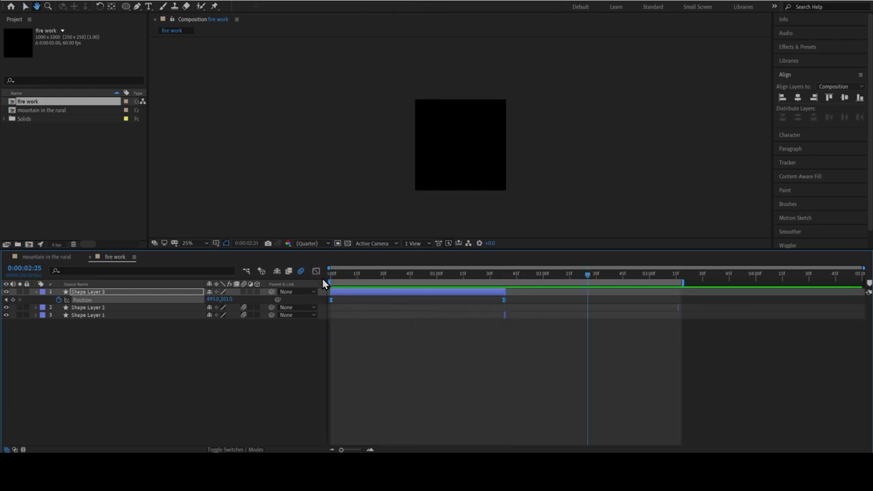
key(space)
key(ctrl+z)
key(ctrl+z)
key(ctrl+z)
key(ctrl+z)
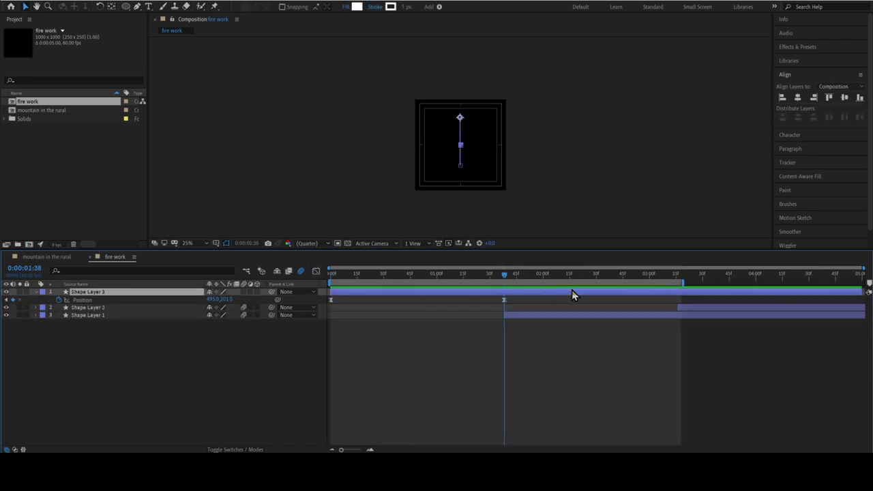
key(ctrl+z)
key(ctrl+z)
- Collapse the layer properties, reselect Shape Layer 3 and preview the rise
key(u)
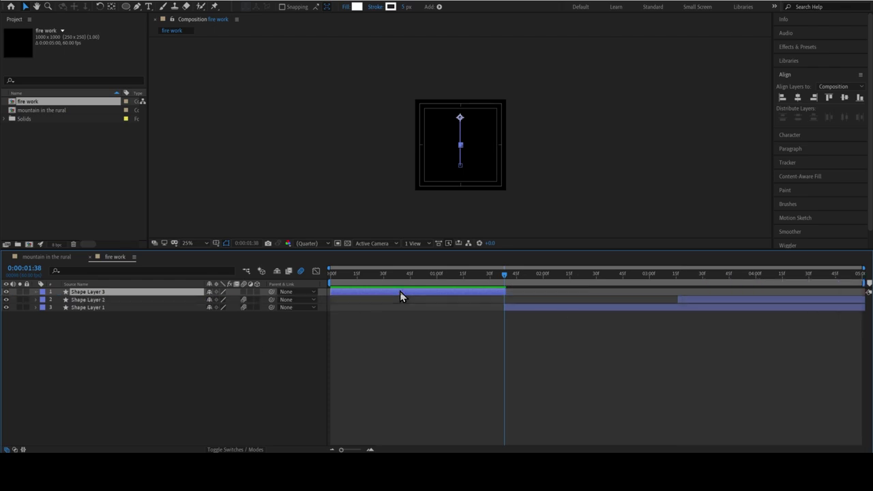
click(271, 340)
key(u)
key(u)
click(388, 295)
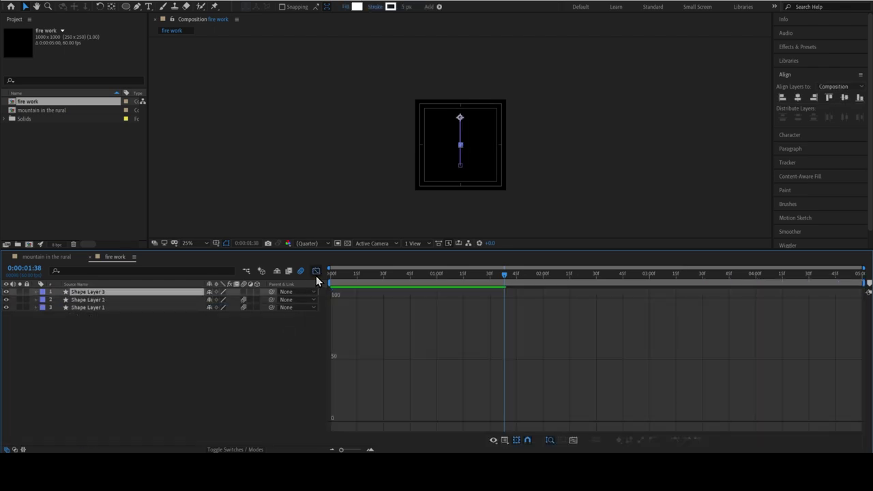
click(346, 272)
key(space)
- Ease the rise's speed curve and pull the last Position keyframe to just after one second
key(p)
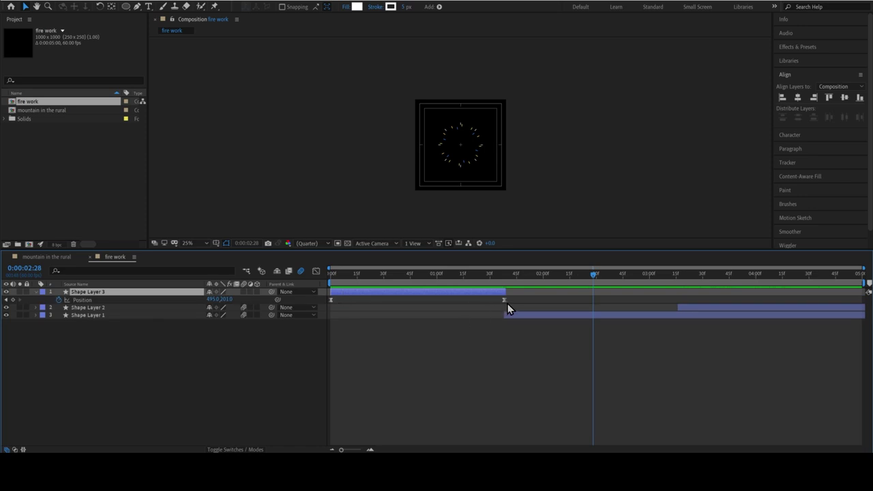
drag(507, 304, 326, 294)
click(316, 271)
drag(360, 419, 335, 418)
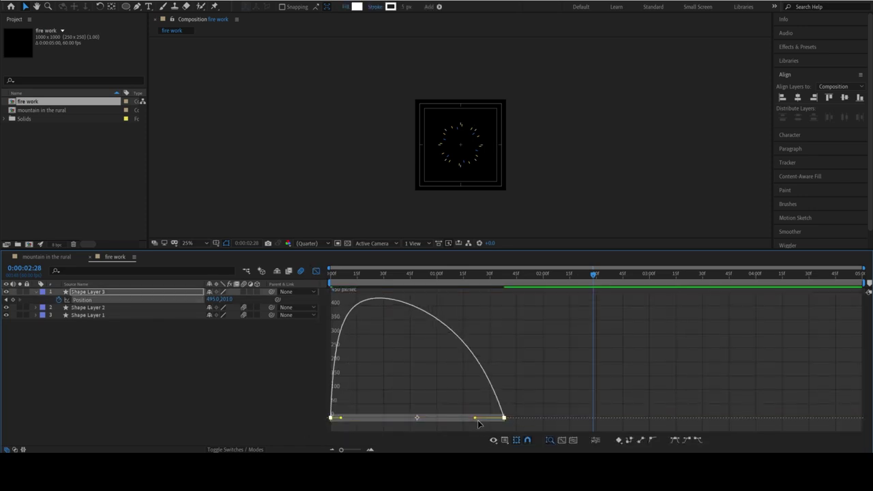
drag(474, 418, 428, 420)
key(shift+F3)
drag(357, 280, 278, 289)
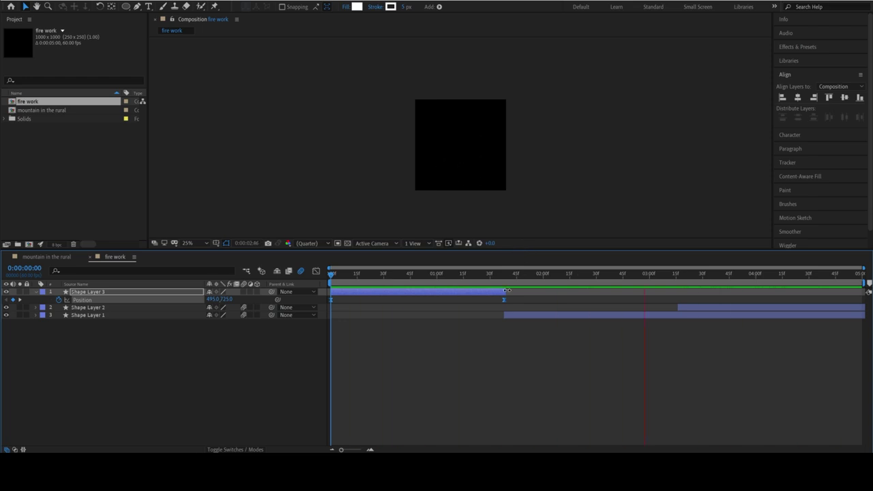
drag(504, 299, 449, 300)
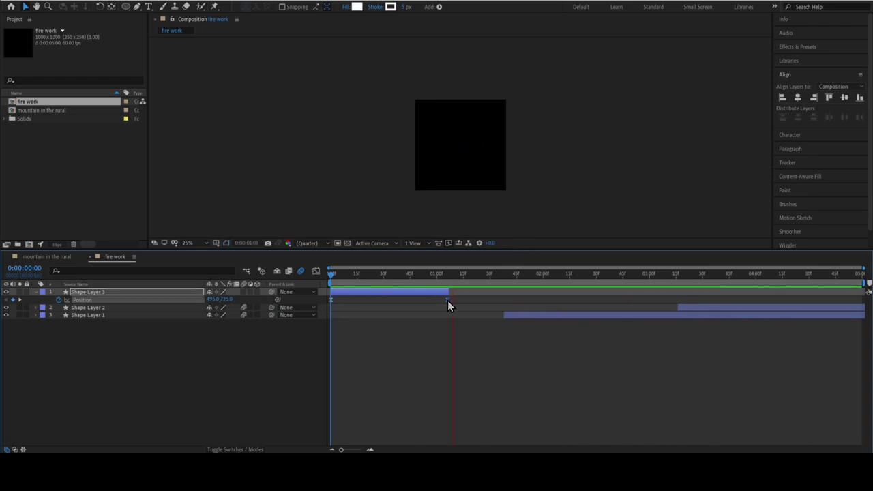
- Slide Shape Layers 1 and 2 left so both bursts start at the dot's 1:05 end
click(696, 307)
shift+click(696, 316)
mouse_move(696, 316)
mouse_down()
mouse_move(582, 331)
mouse_move(635, 325)
mouse_up()
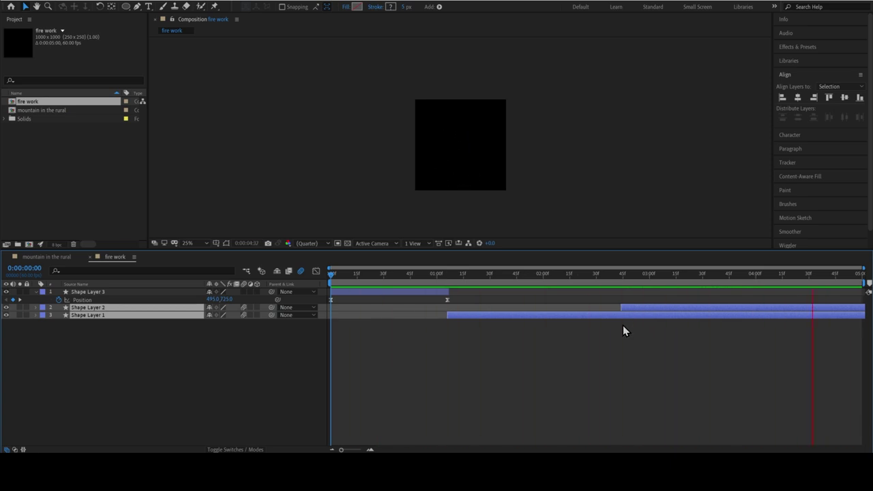
- Open the mountain in the rural composition from the Project panel
click(119, 341)
click(54, 110)
double_click(37, 109)
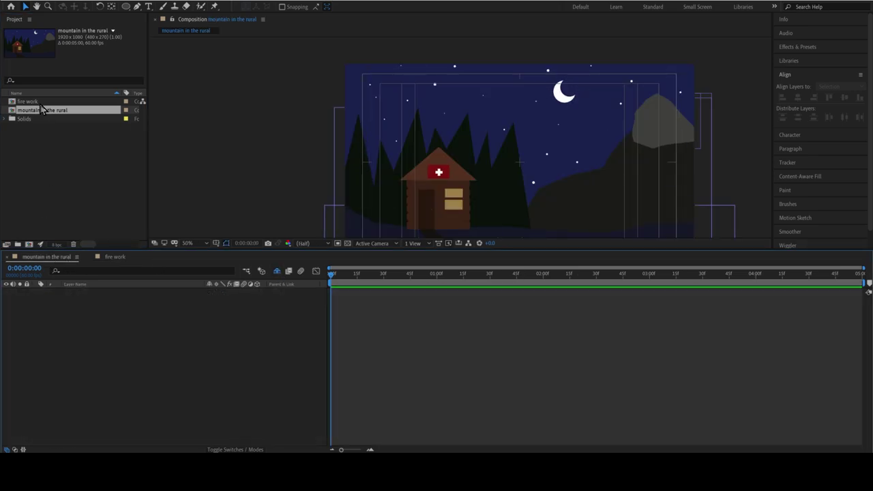
- Add the fire work composition to mountain in the rural and raise its Position into the night sky
drag(27, 101, 112, 323)
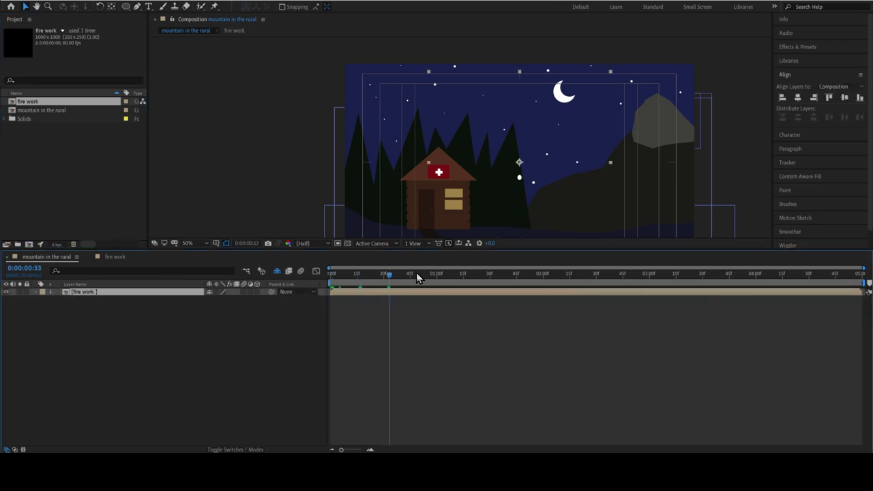
drag(468, 273, 489, 273)
key(p)
click(152, 299)
drag(230, 298, 210, 305)
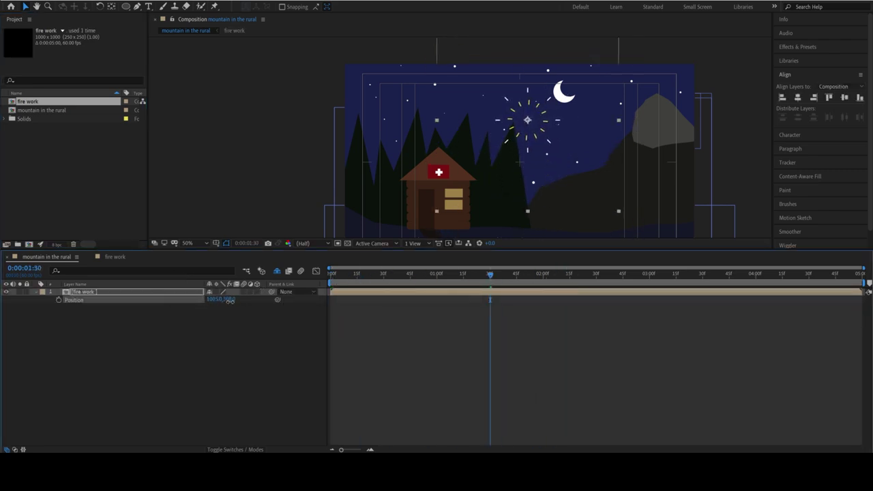
click(214, 341)
- Preview the scene with the firework and add mountain in the rural to the Render Queue
key(space)
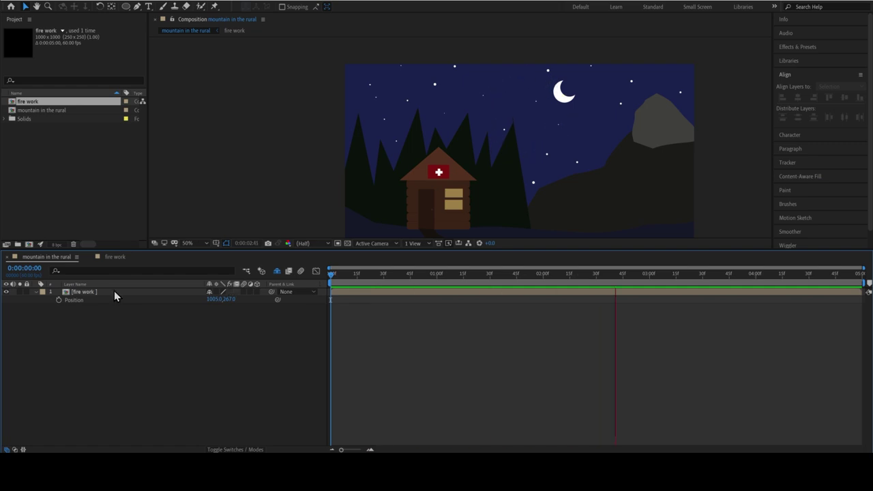
key(space)
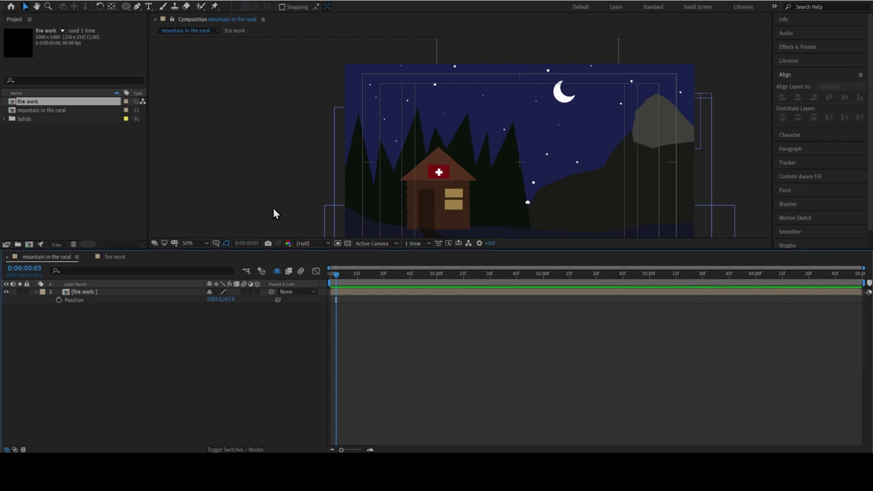
key(Home)
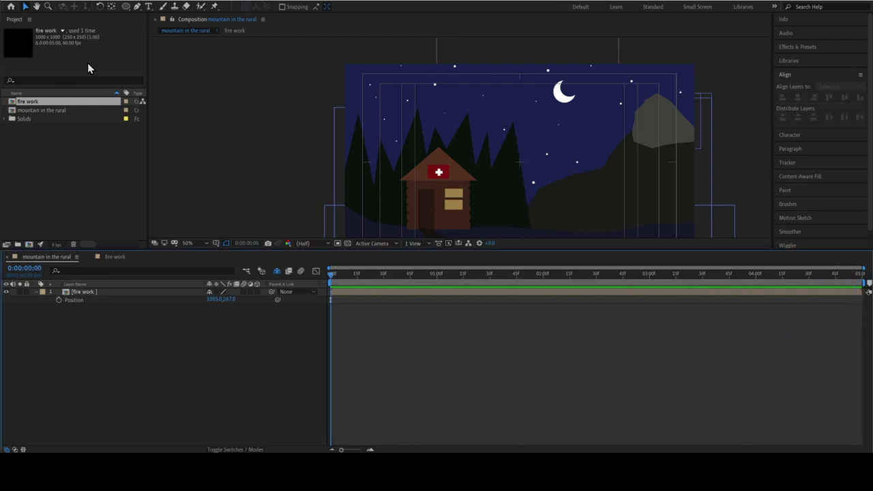
key(ctrl+m)
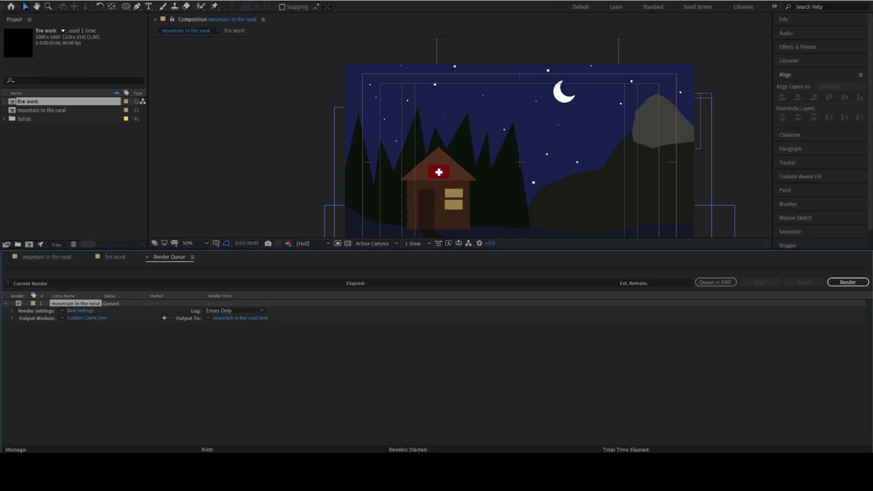
- Render mountain in the rural to 'mountain in the rural.mov' from the Render Queue
click(849, 283)
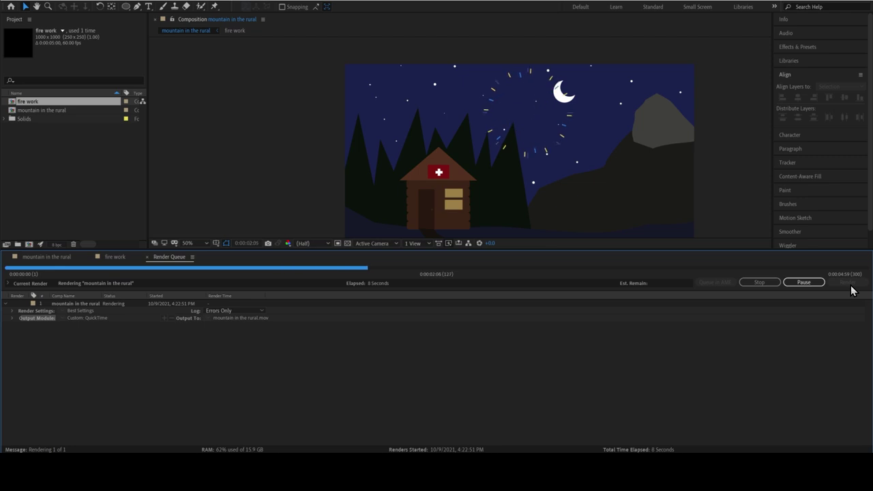